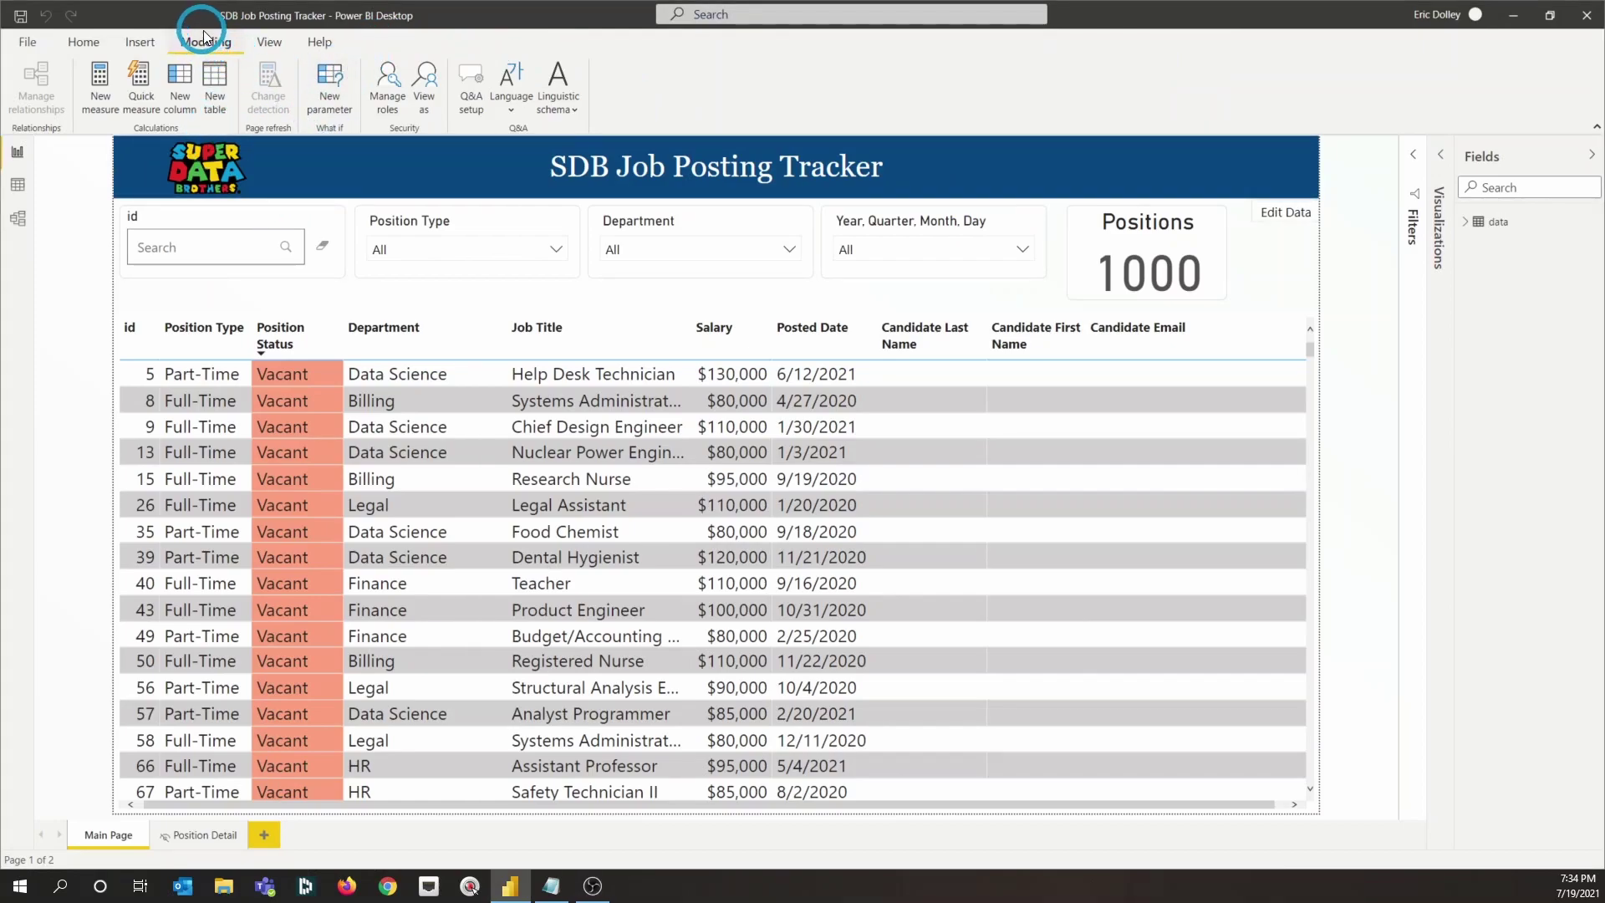
Delete the existing Data Science security role and its filters.
left_click(388, 90)
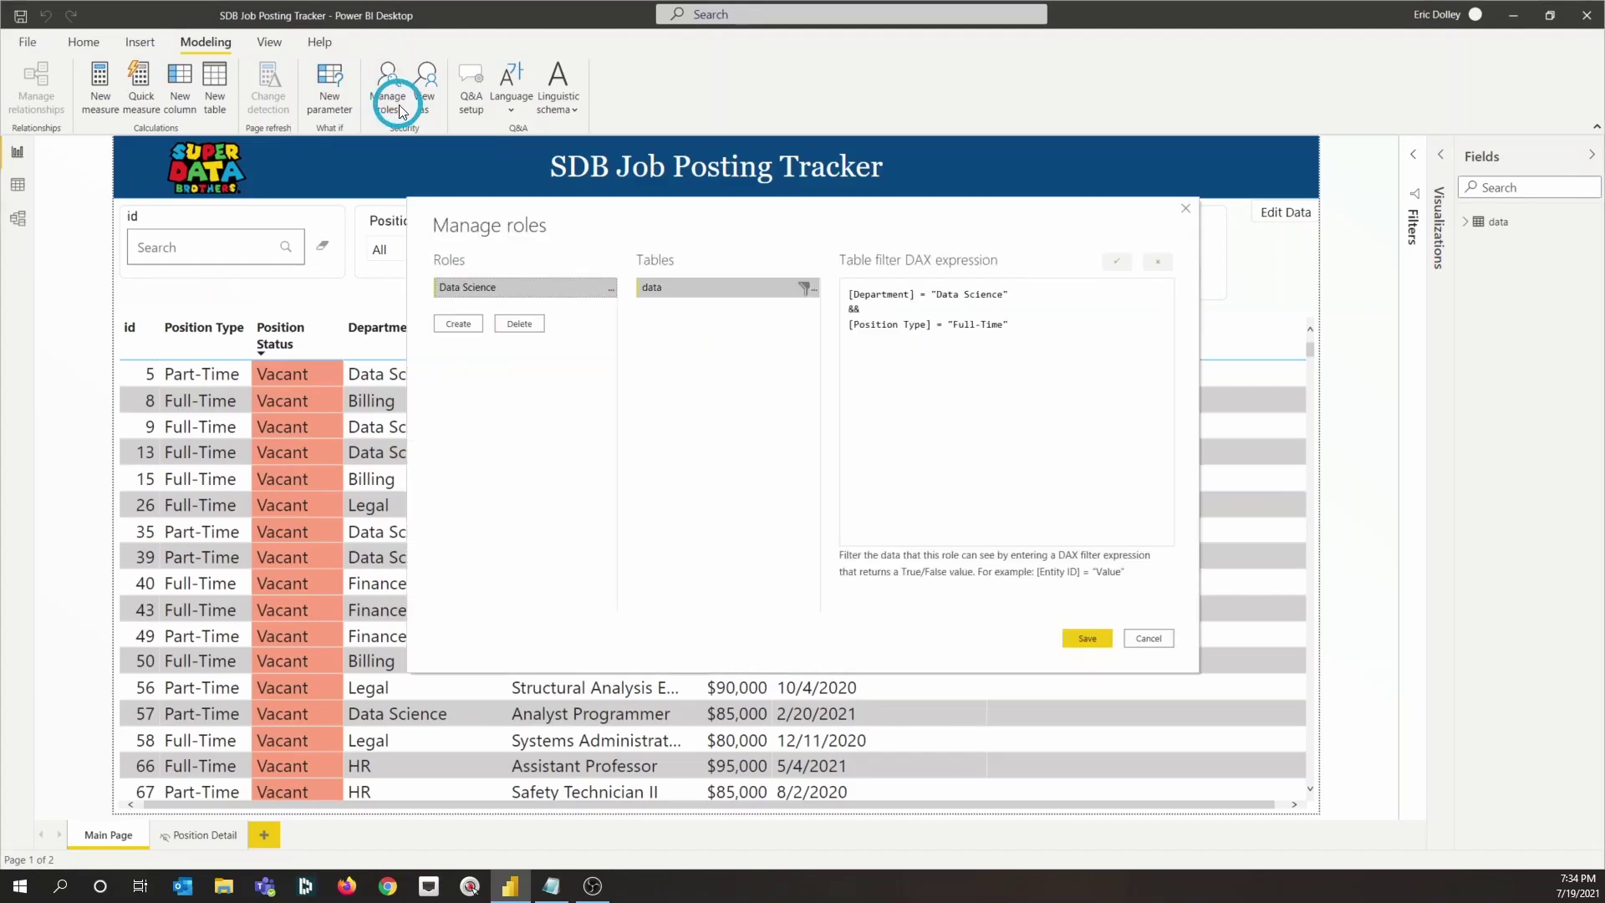
left_click(582, 296)
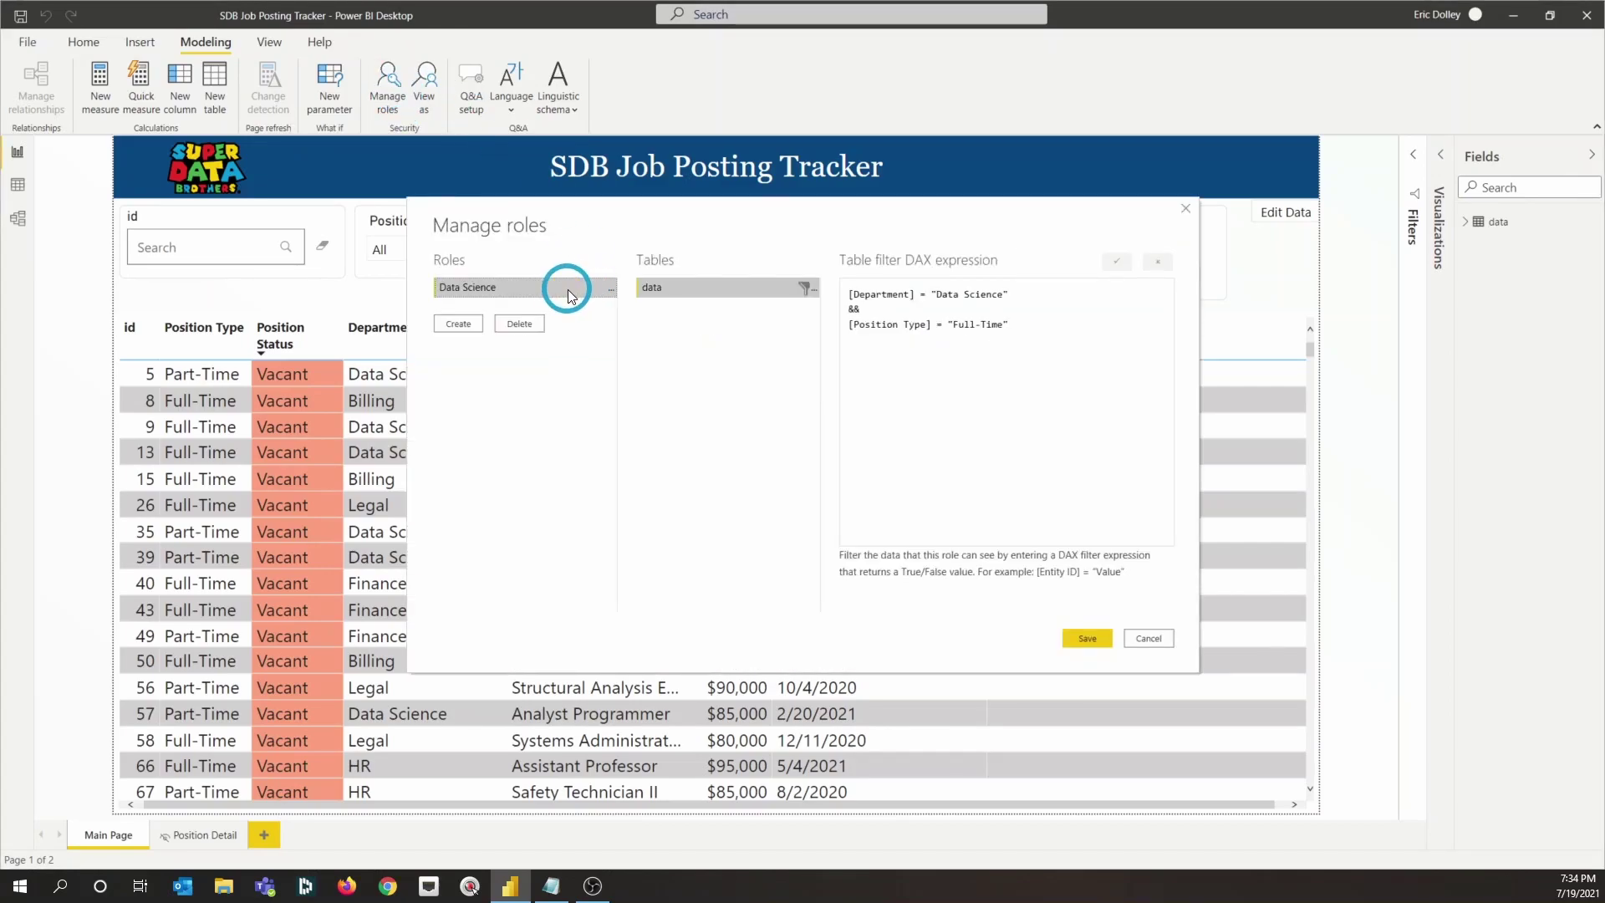
left_click(519, 326)
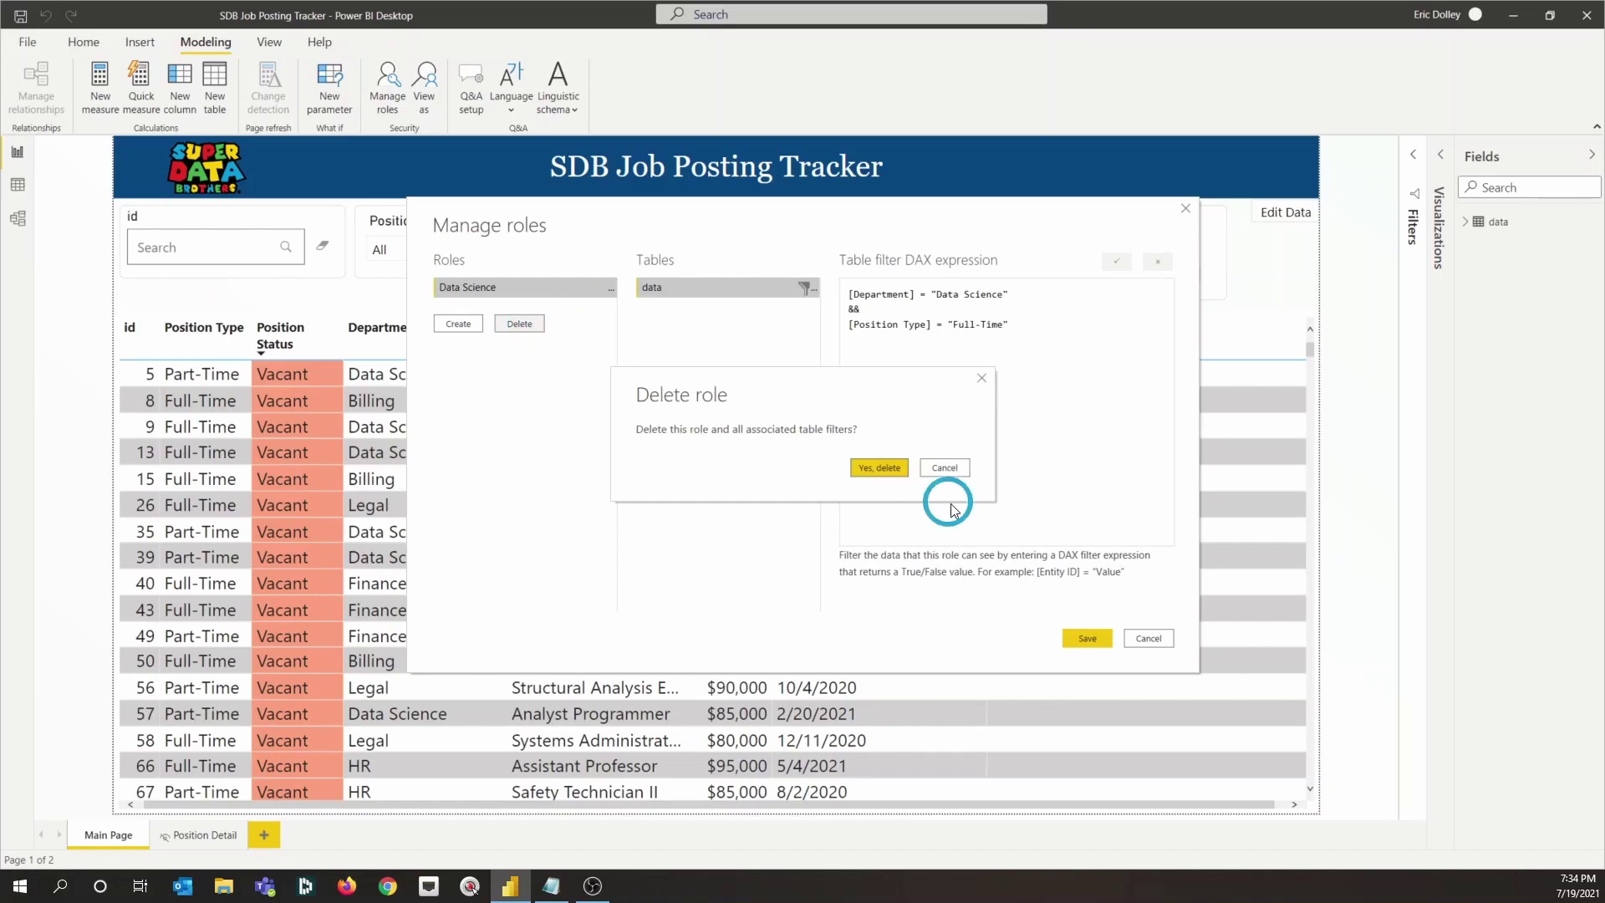
left_click(878, 466)
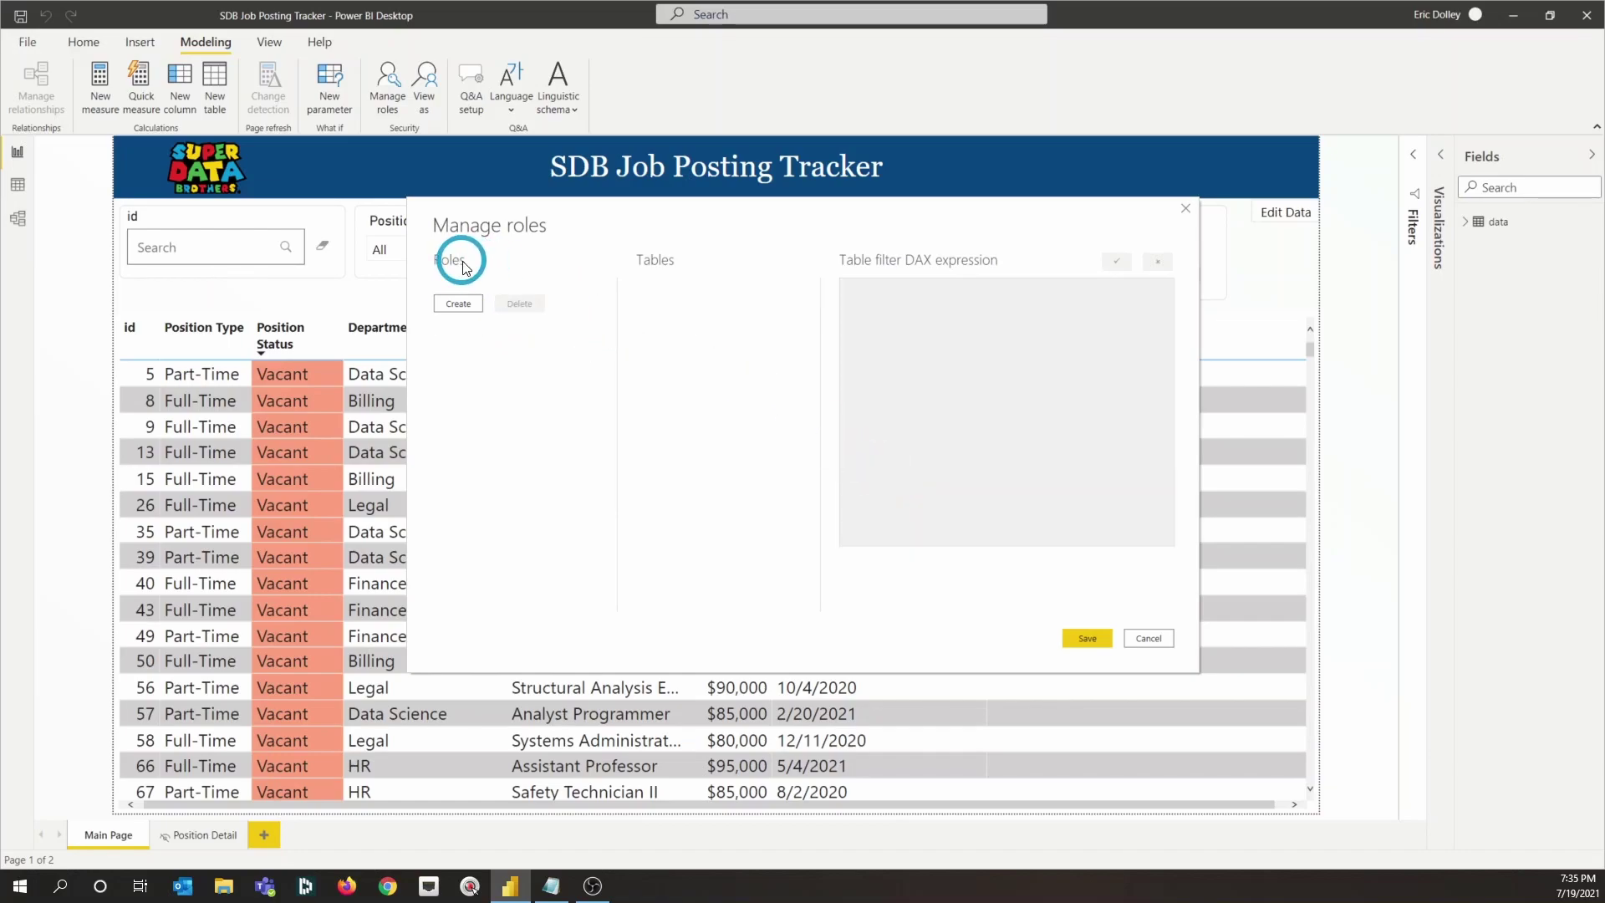
Create a new Data Science role on the data table and place the caret in its empty DAX filter.
left_click(456, 303)
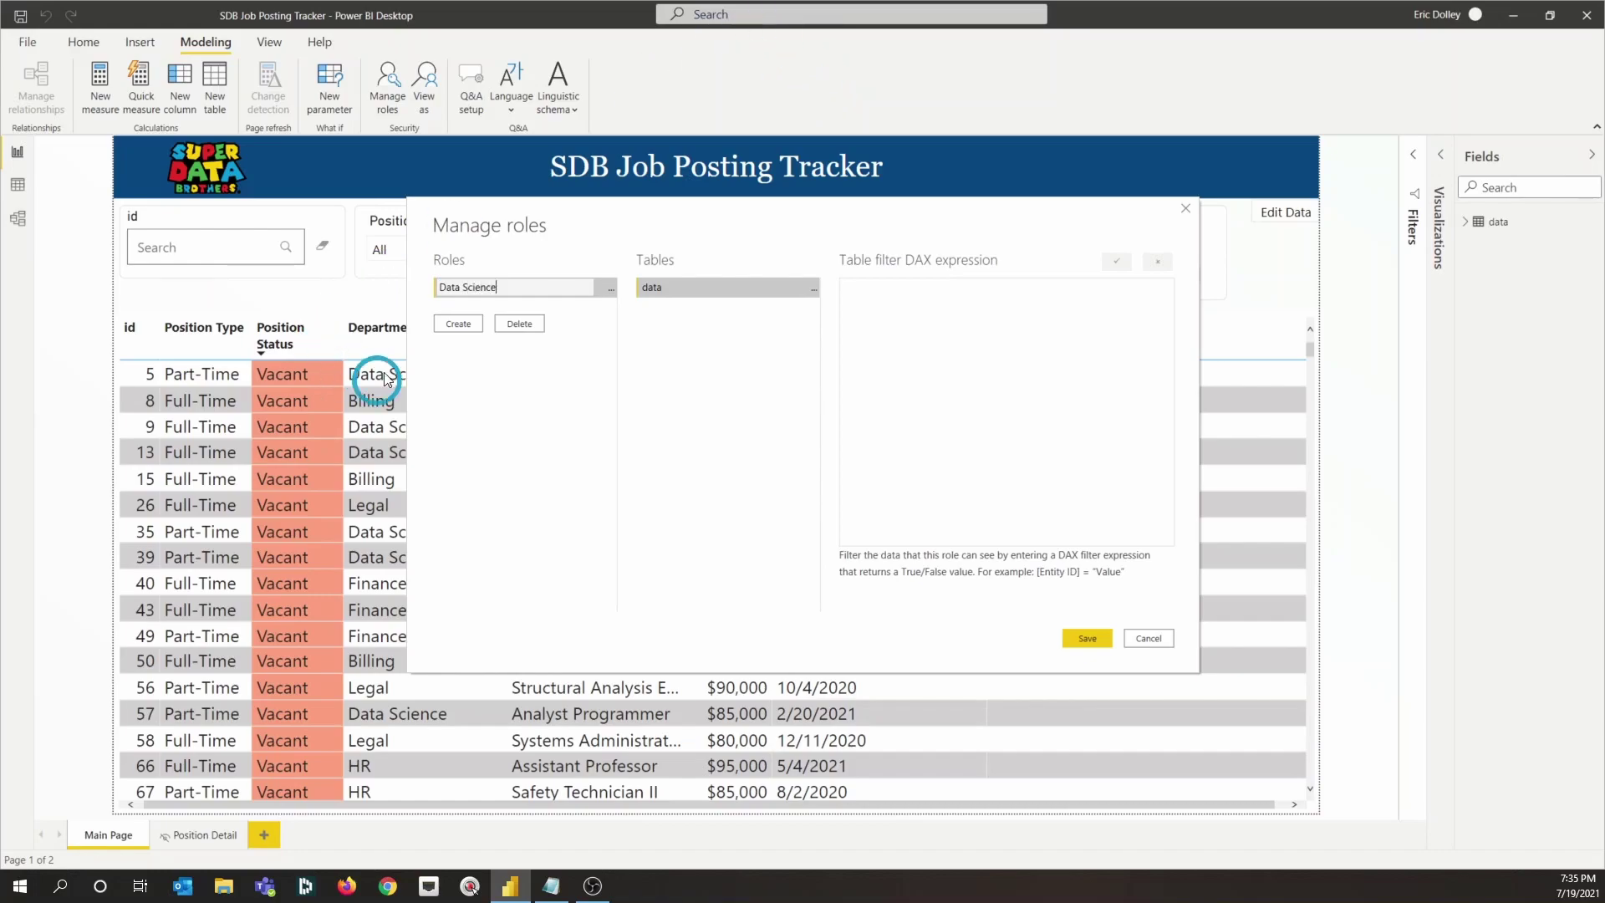
left_click(685, 295)
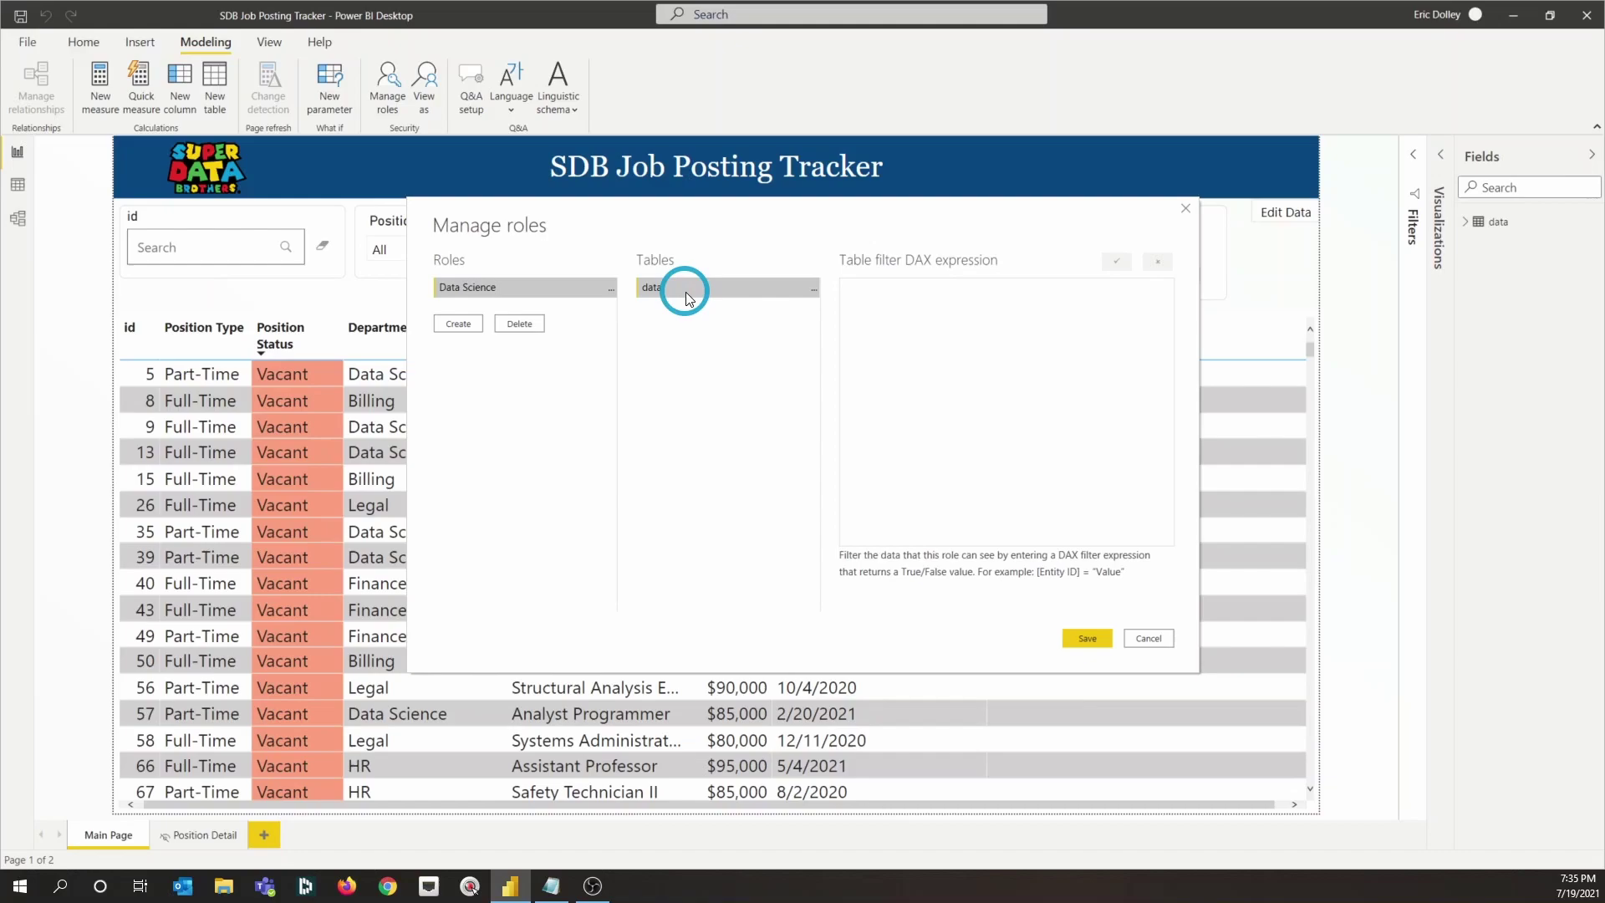
left_click(929, 314)
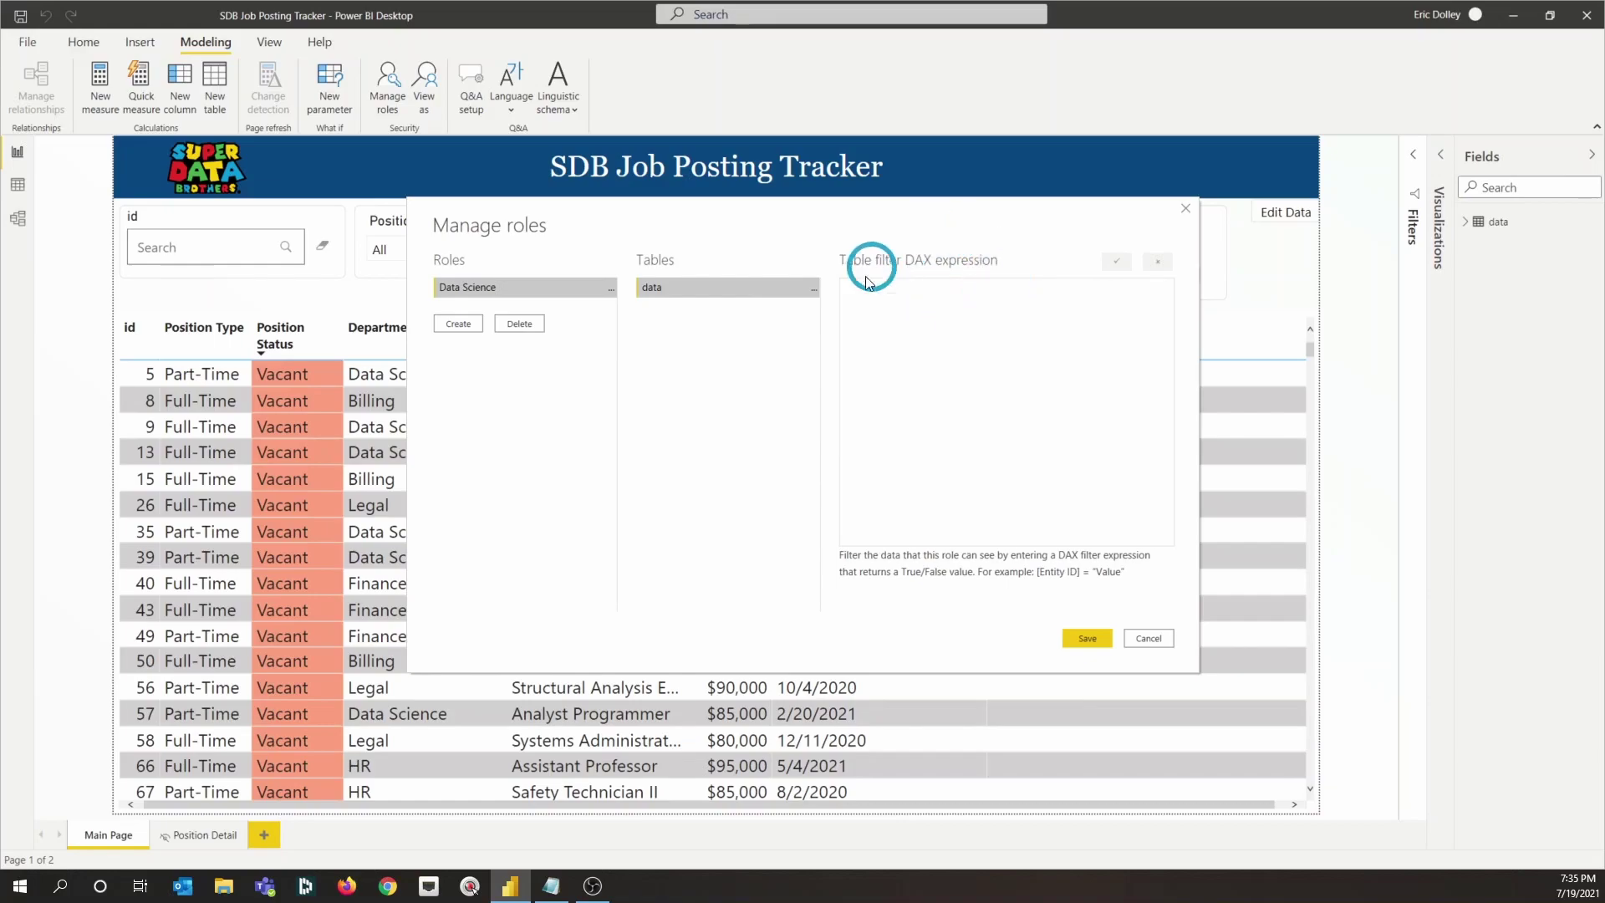
left_click_drag(861, 213, 1169, 218)
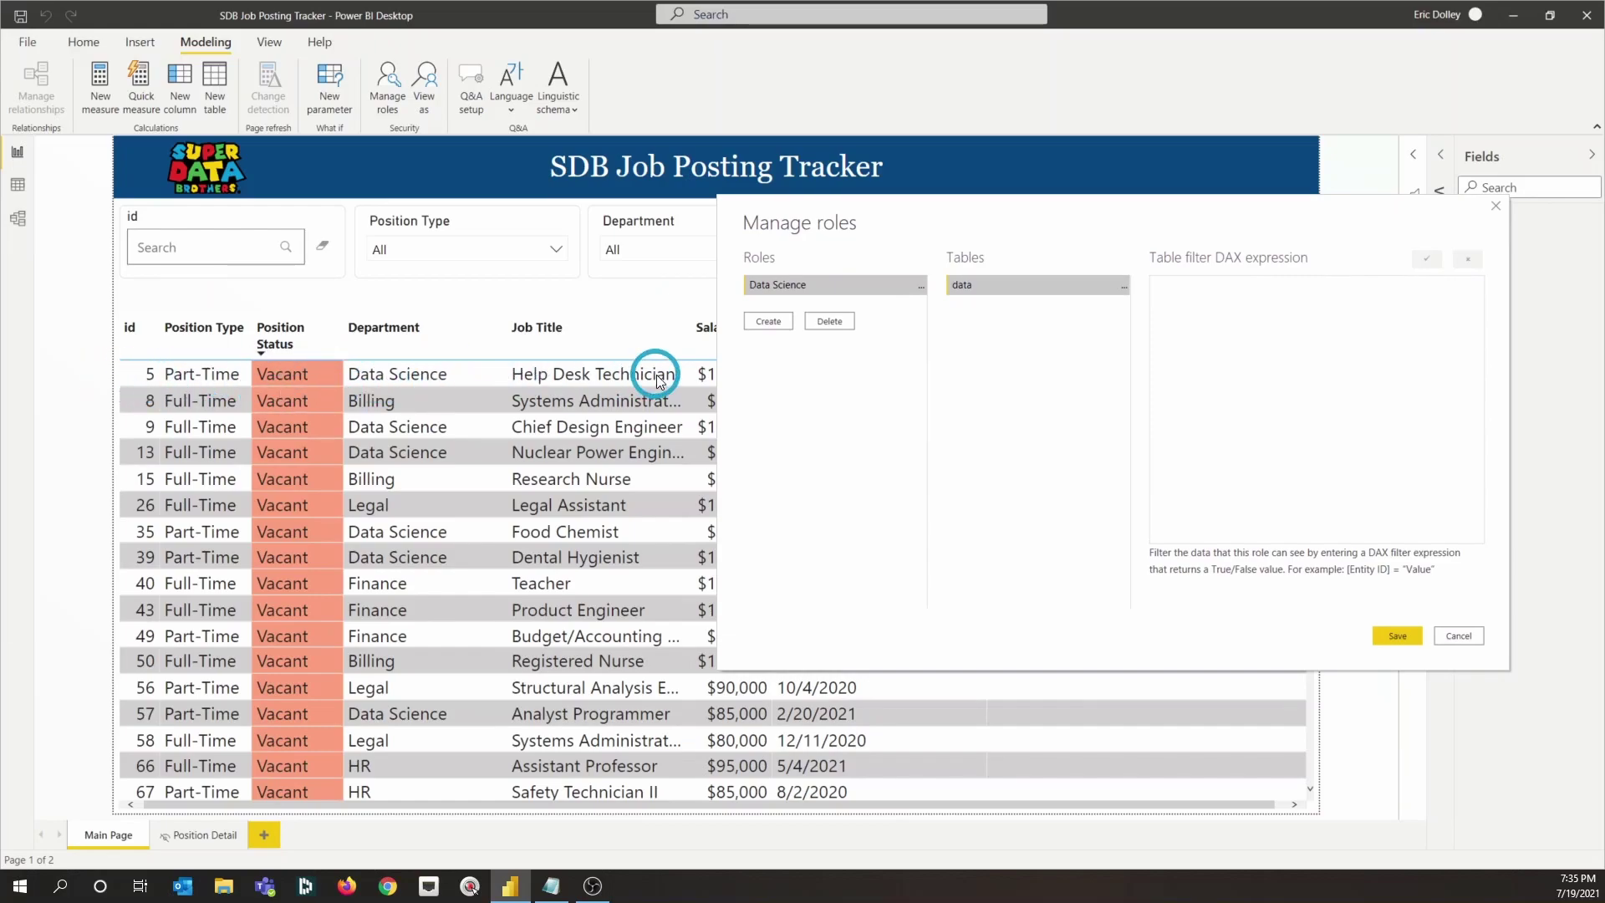
left_click(1221, 295)
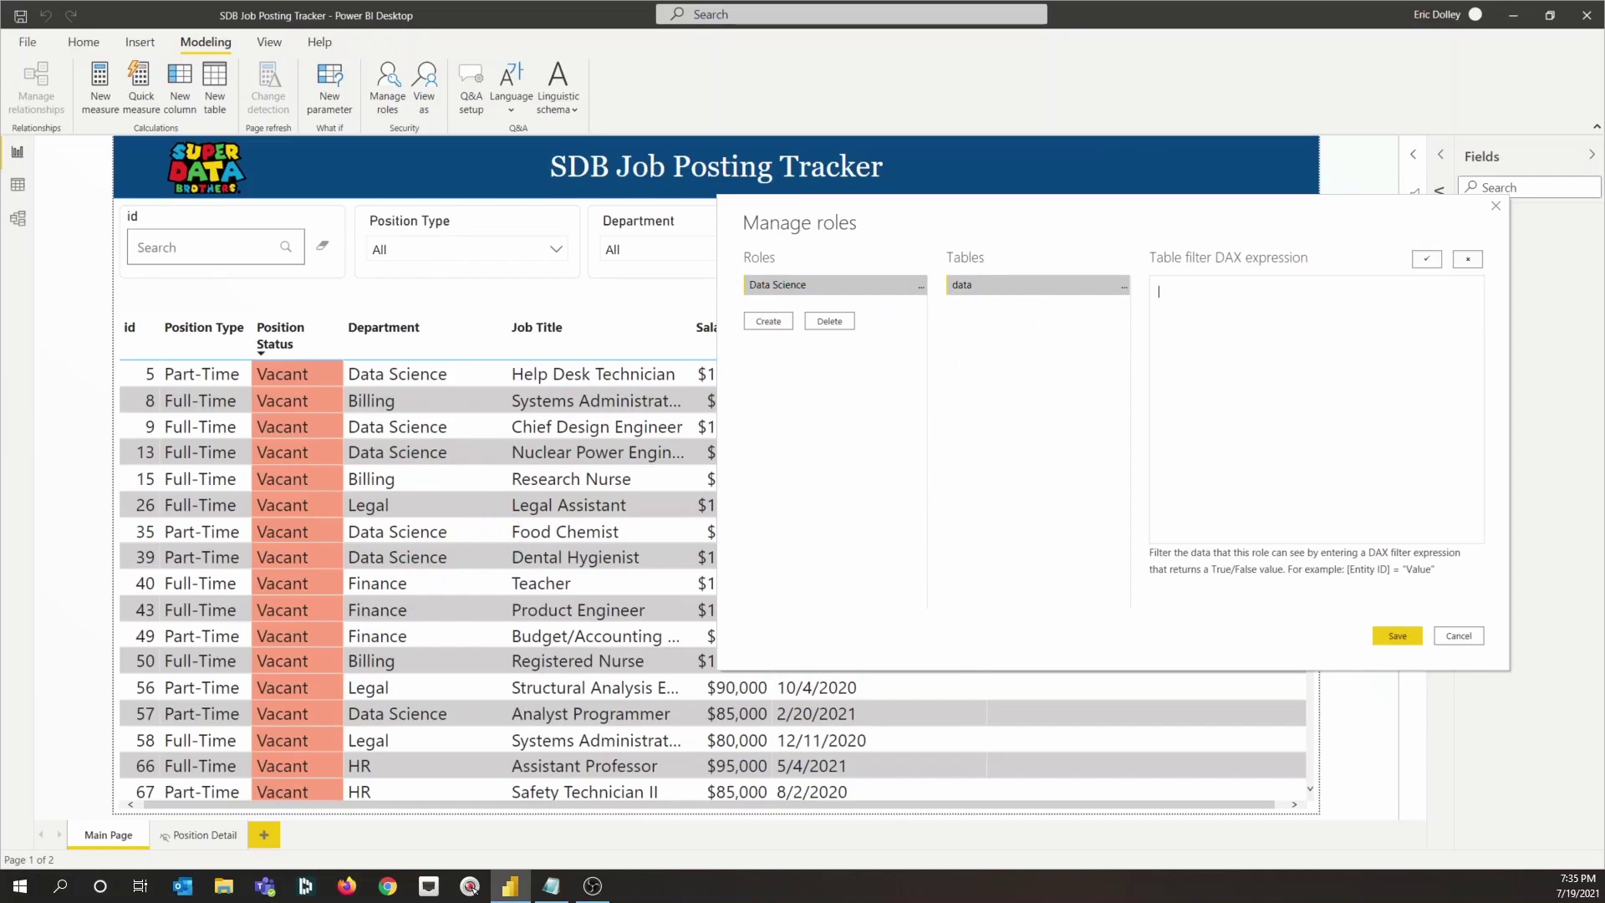
left_click(551, 887)
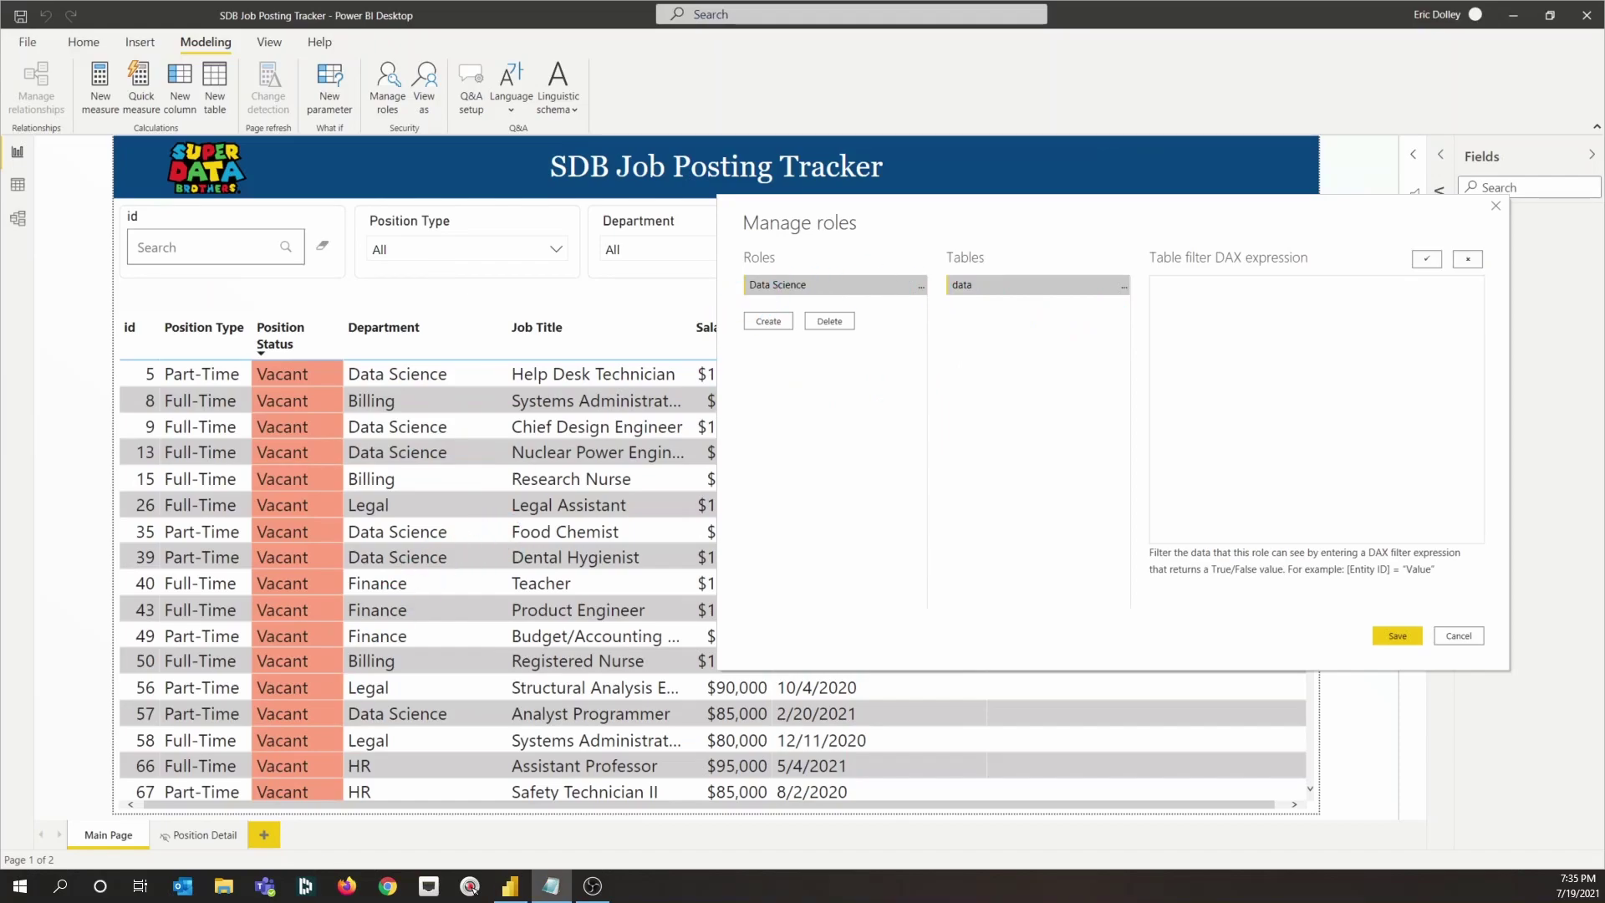
Paste [Department] = "Data Science" as the Data Science filter, review Finance and Legal, and save.
left_click(1183, 417)
type("[Department] = \"Data Science\"")
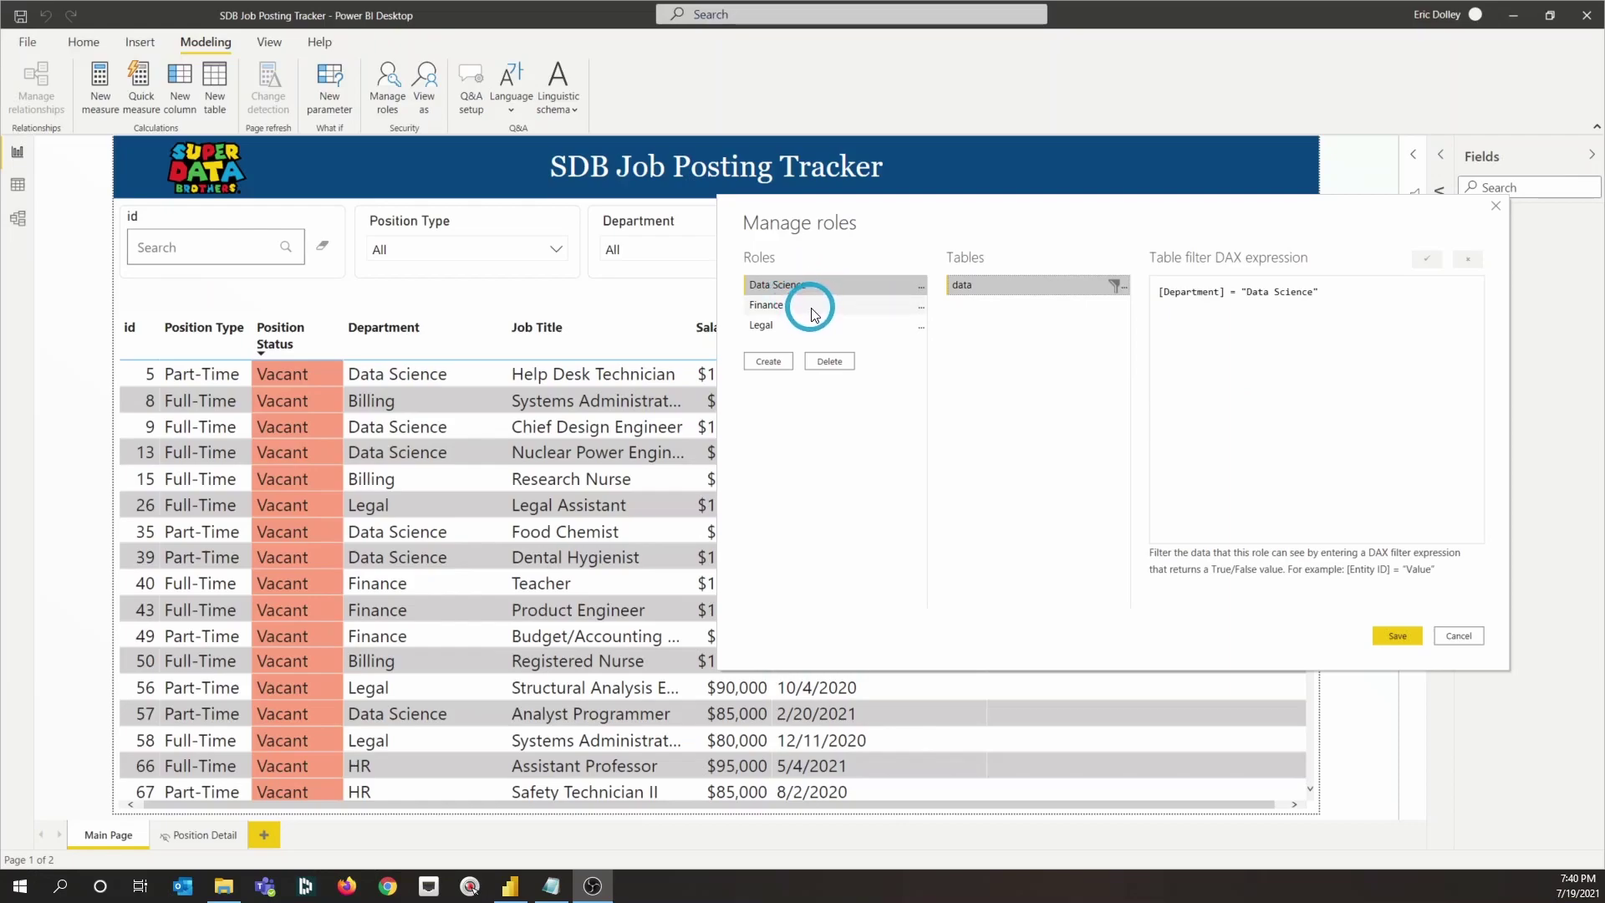
left_click(812, 308)
left_click(781, 325)
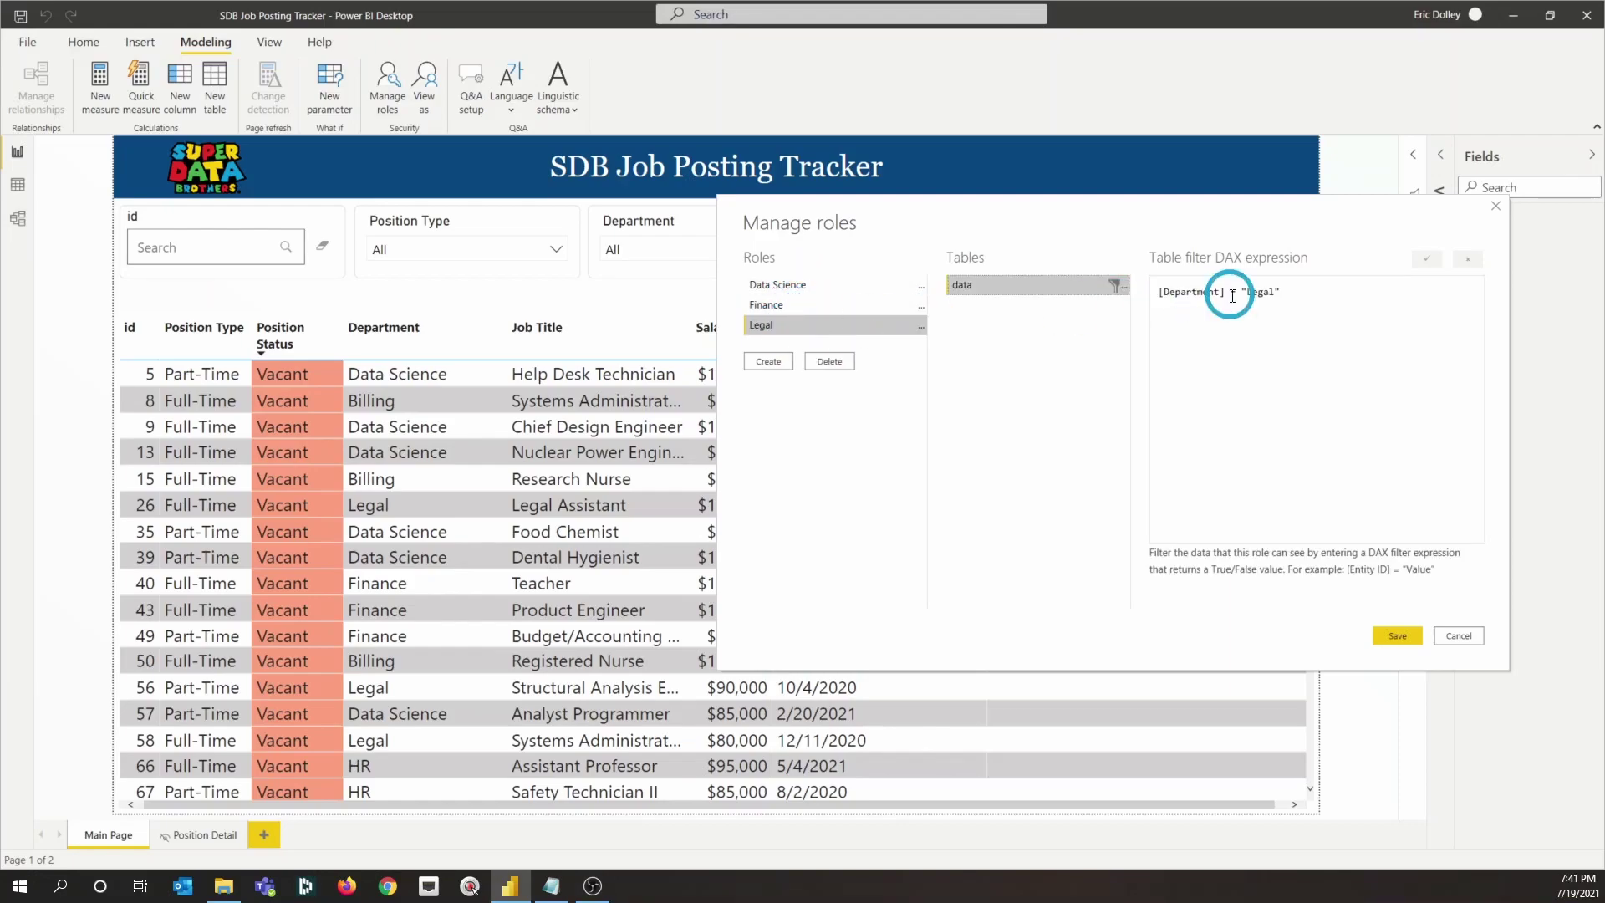
left_click(820, 286)
left_click(822, 315)
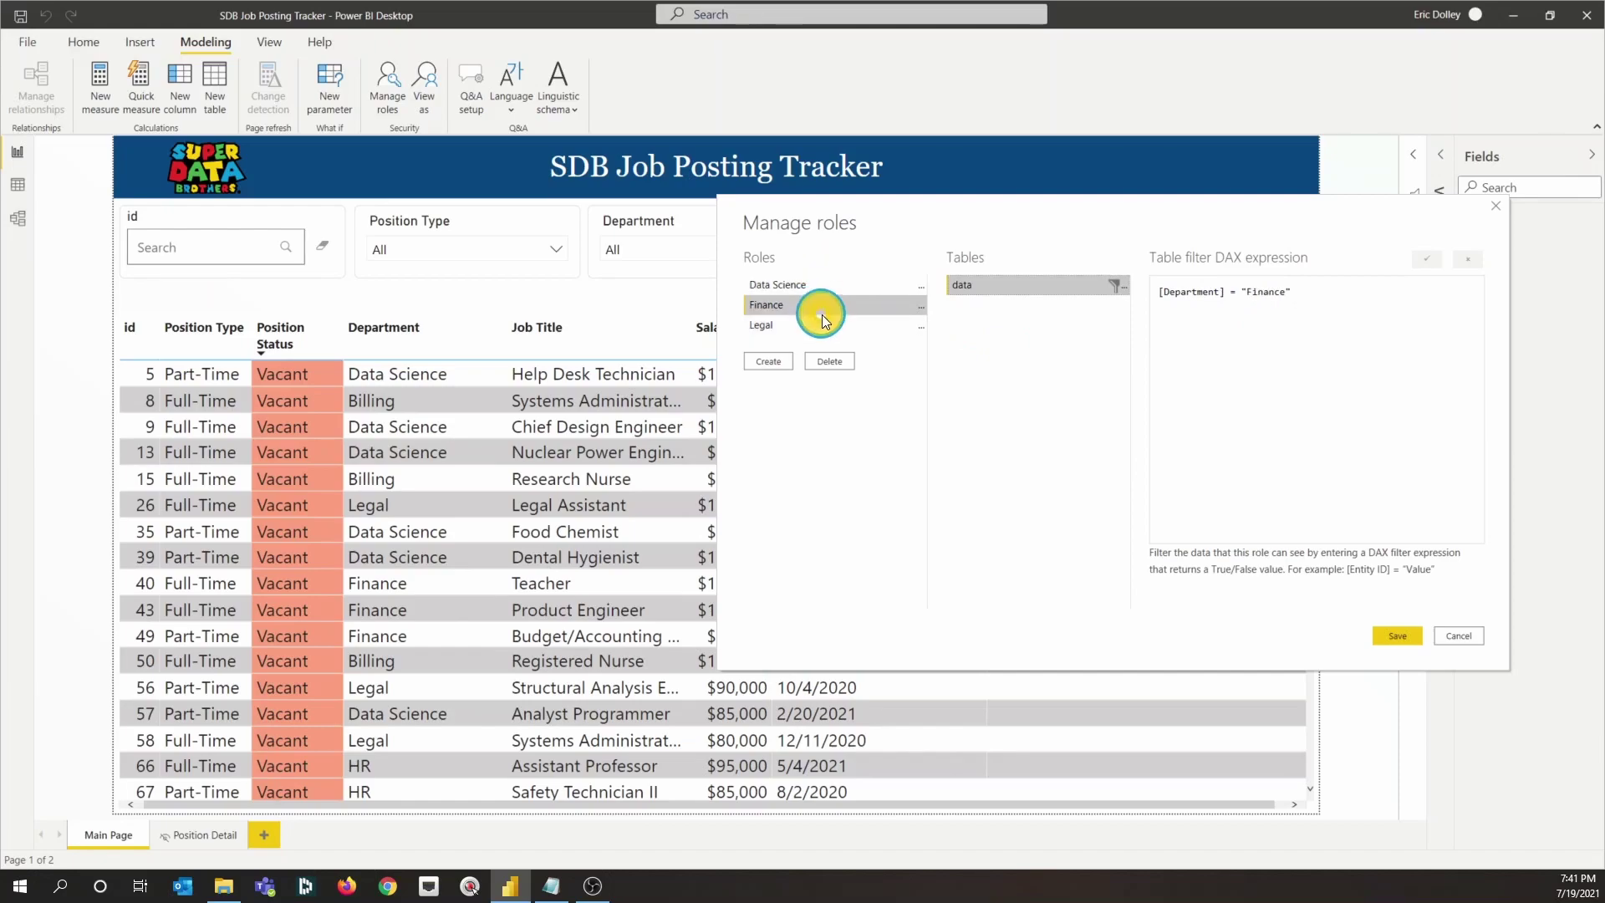
left_click(814, 324)
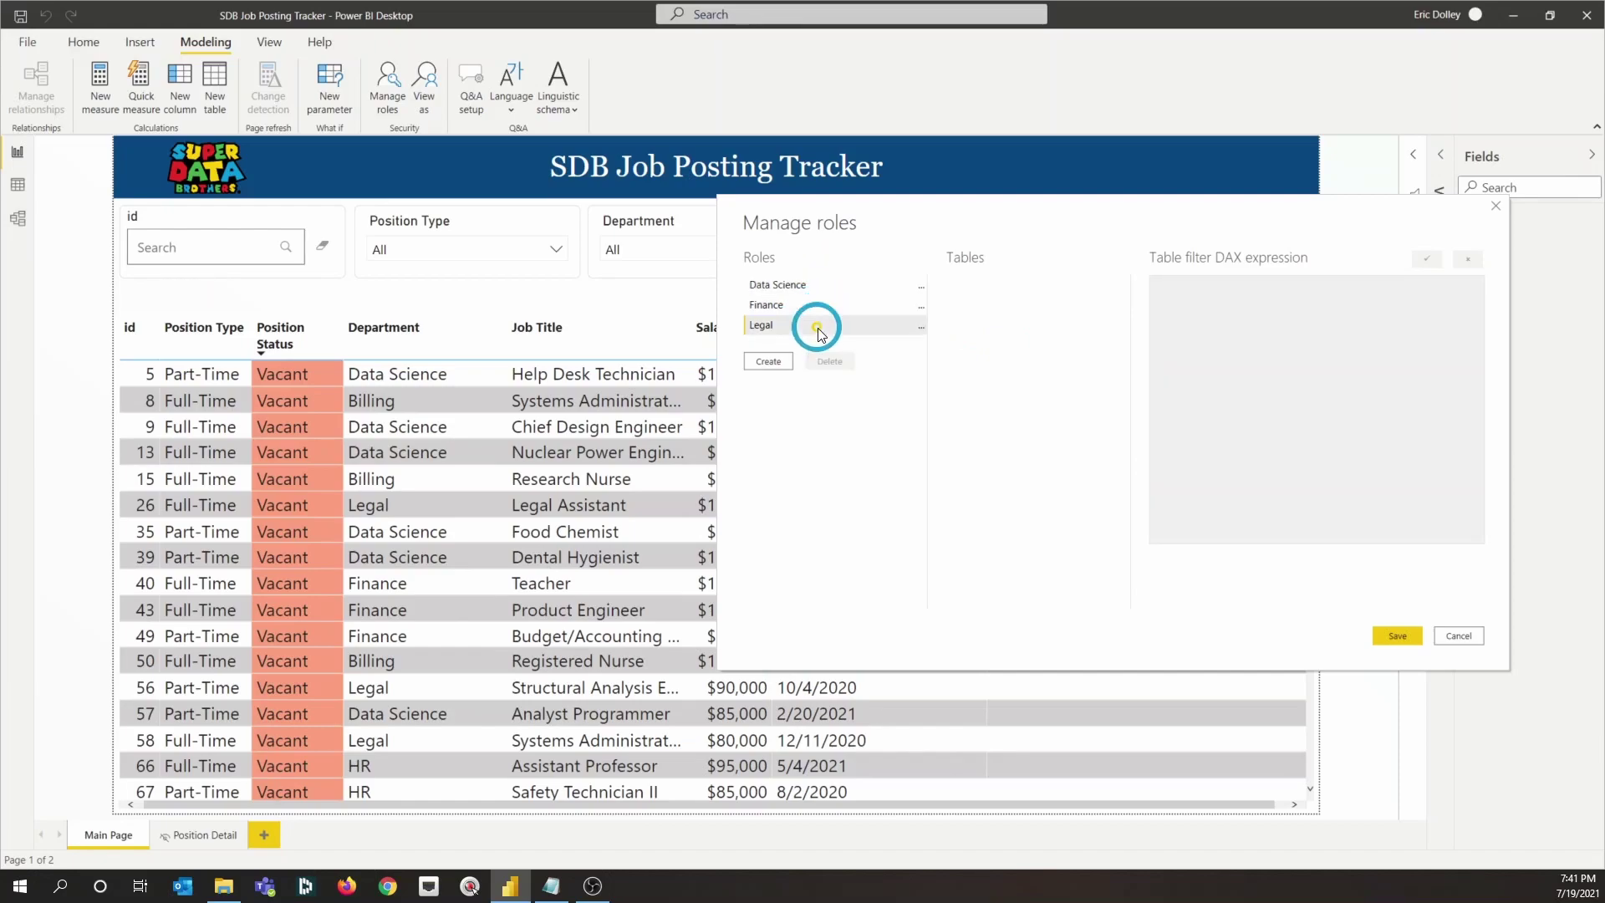
left_click(1397, 636)
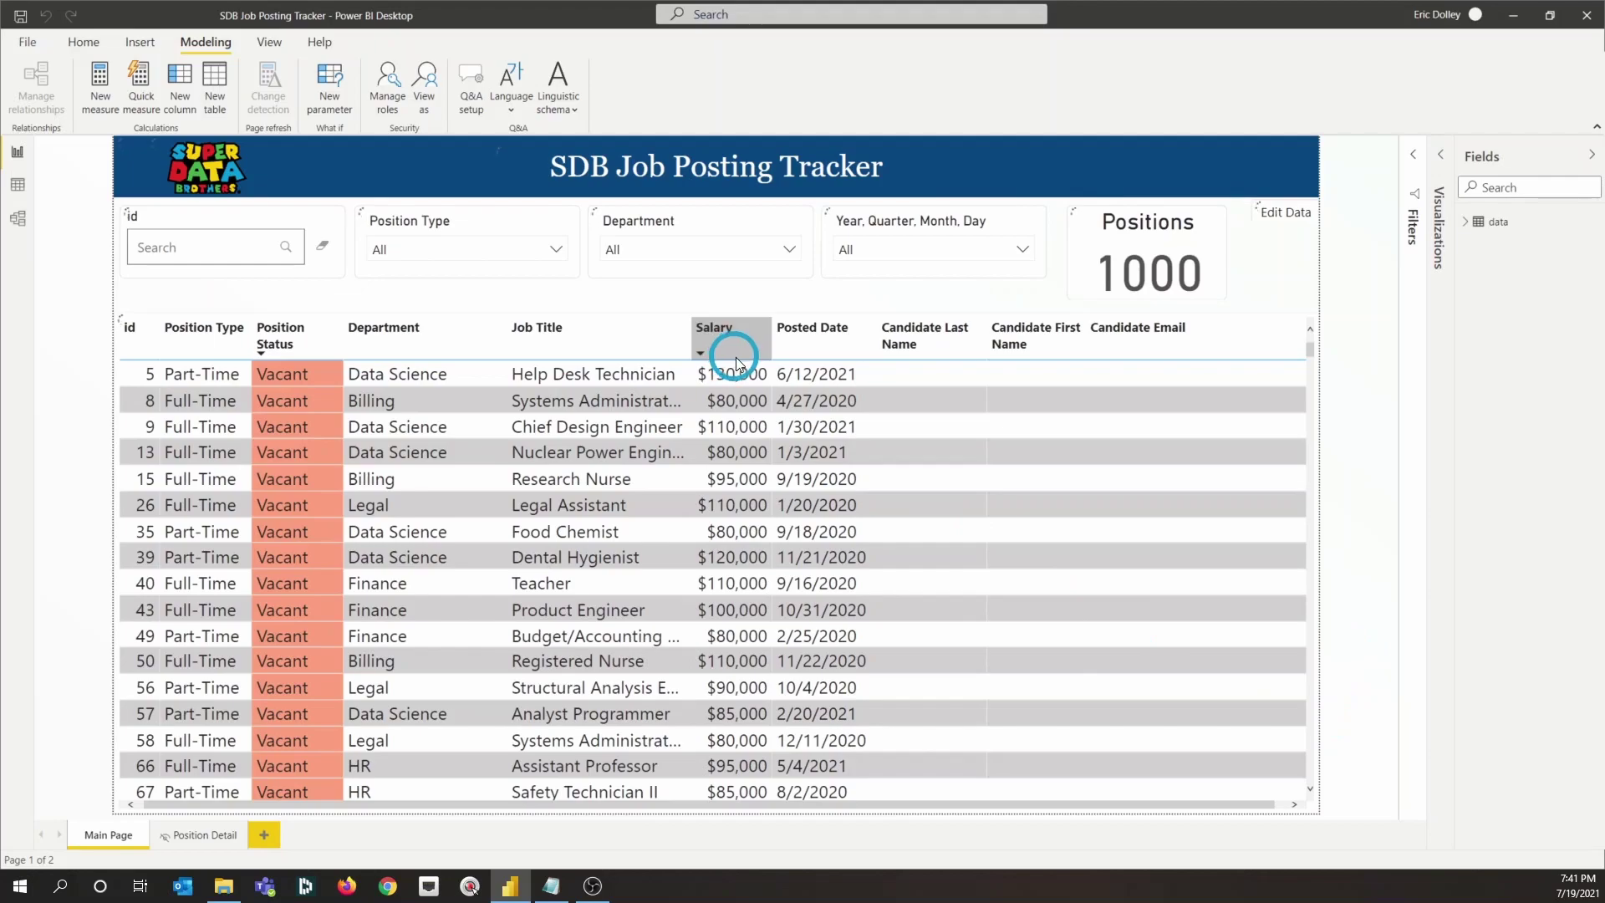
Sort positions by Posted Date and preview the report as the Data Science role.
left_click(821, 354)
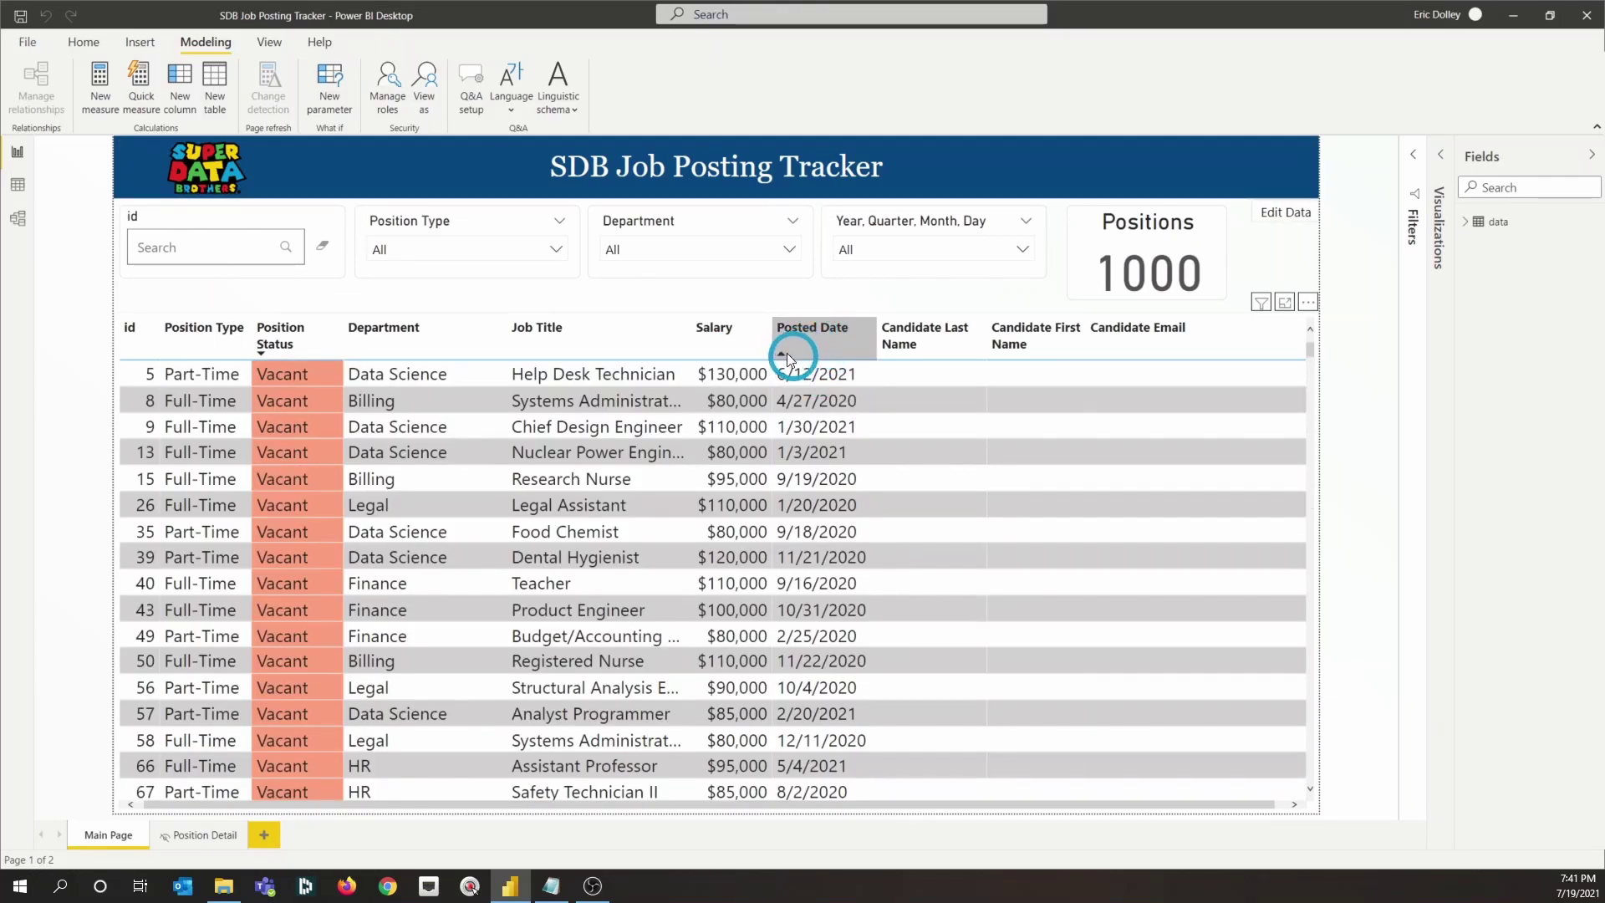
left_click(425, 92)
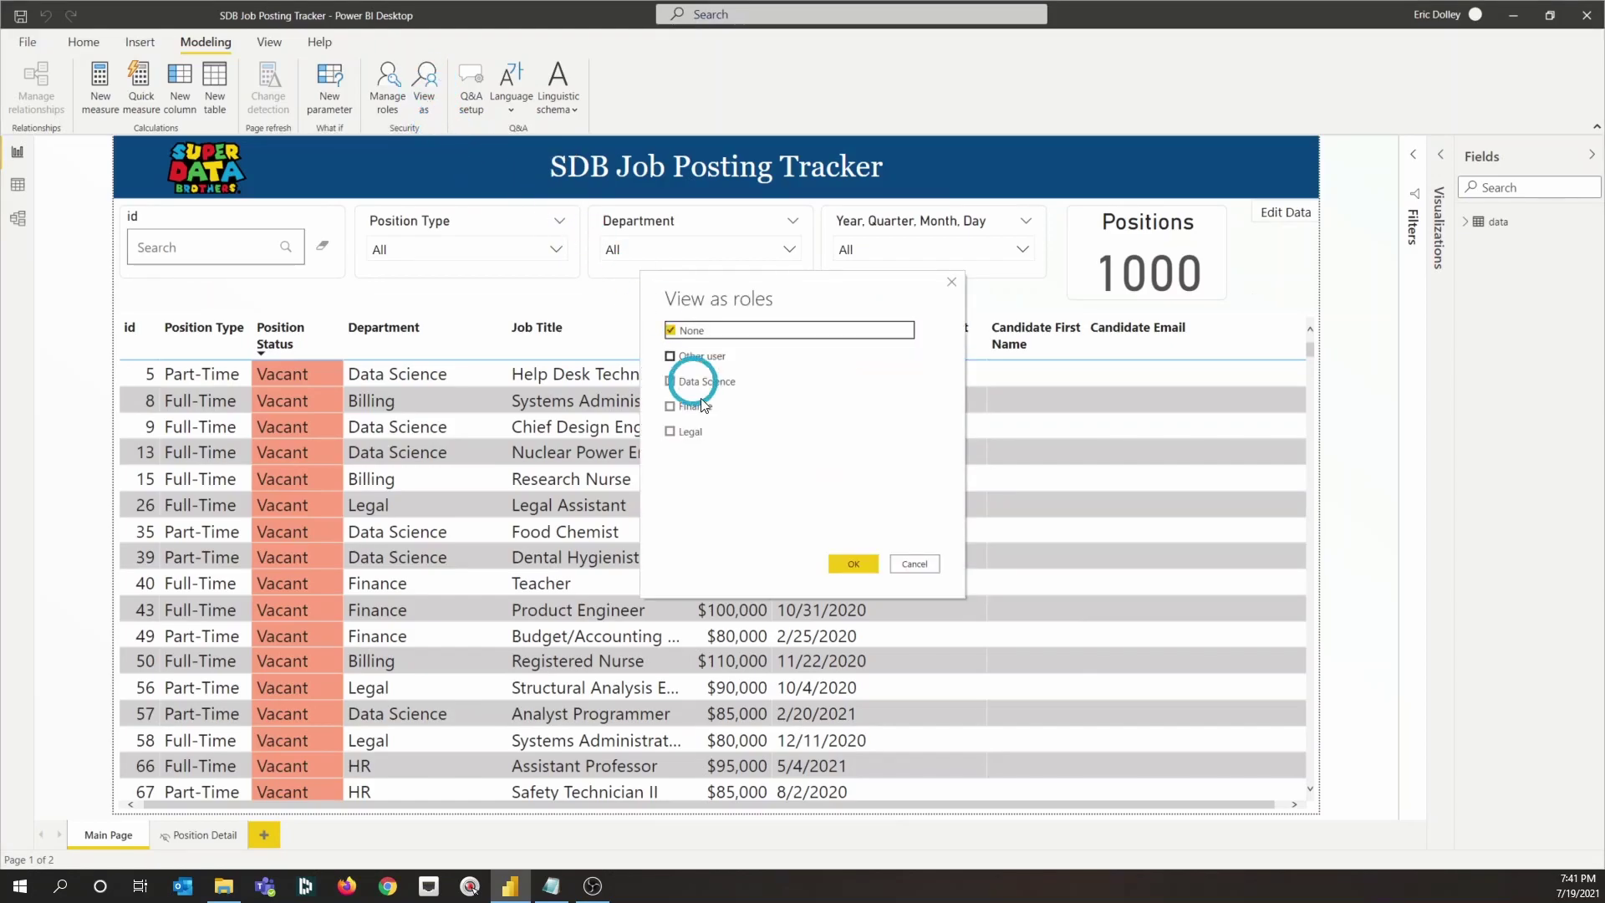
left_click(694, 380)
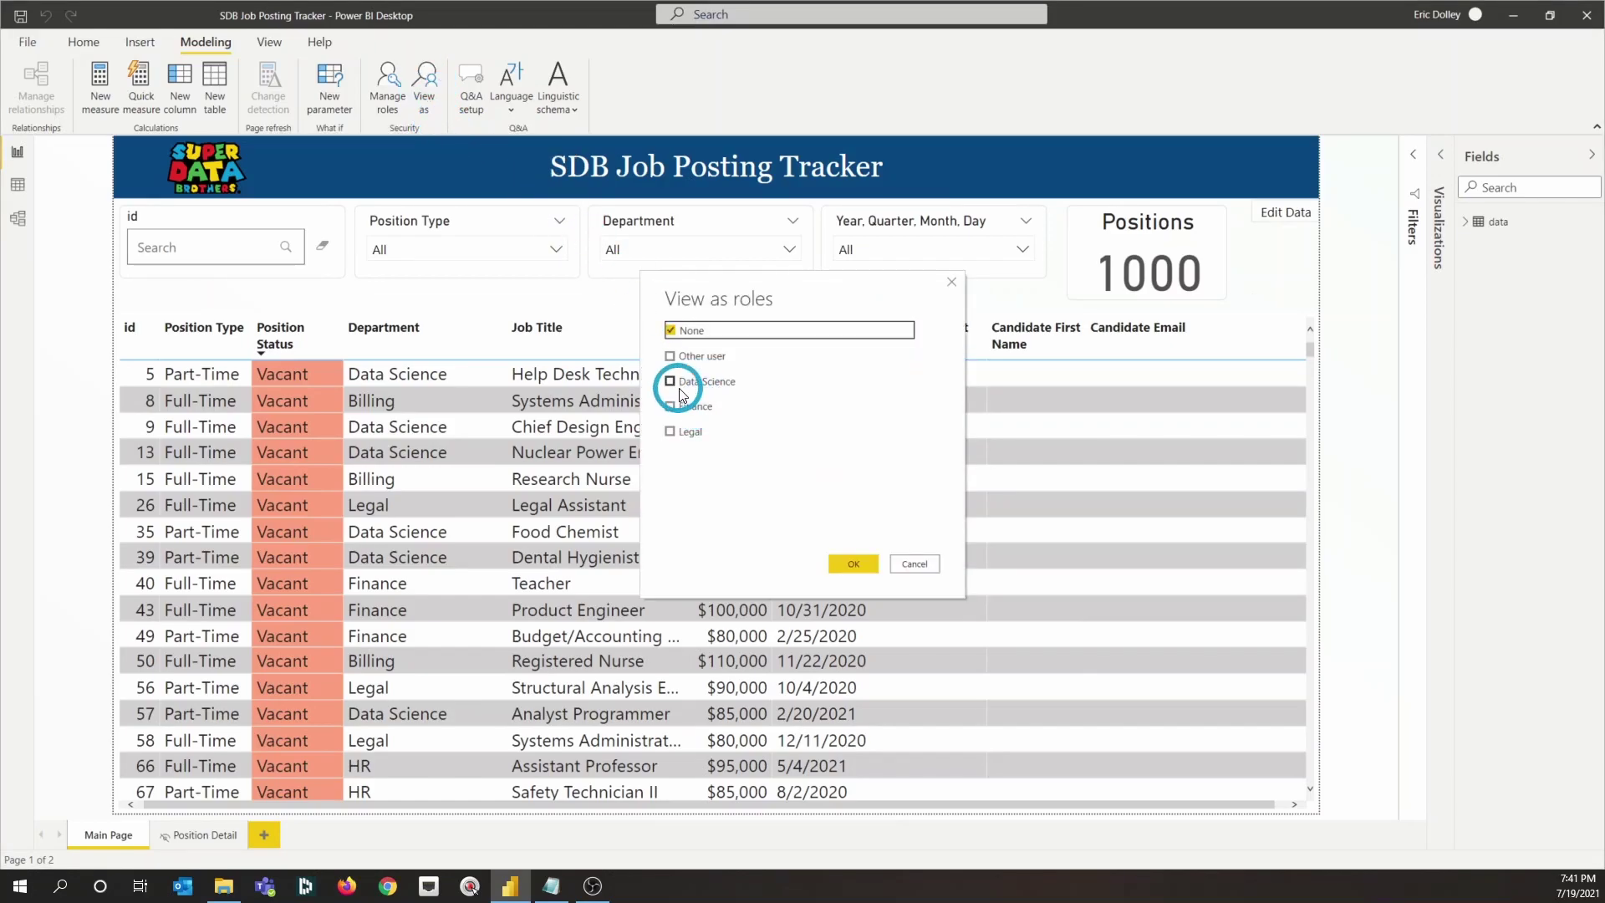
left_click(853, 564)
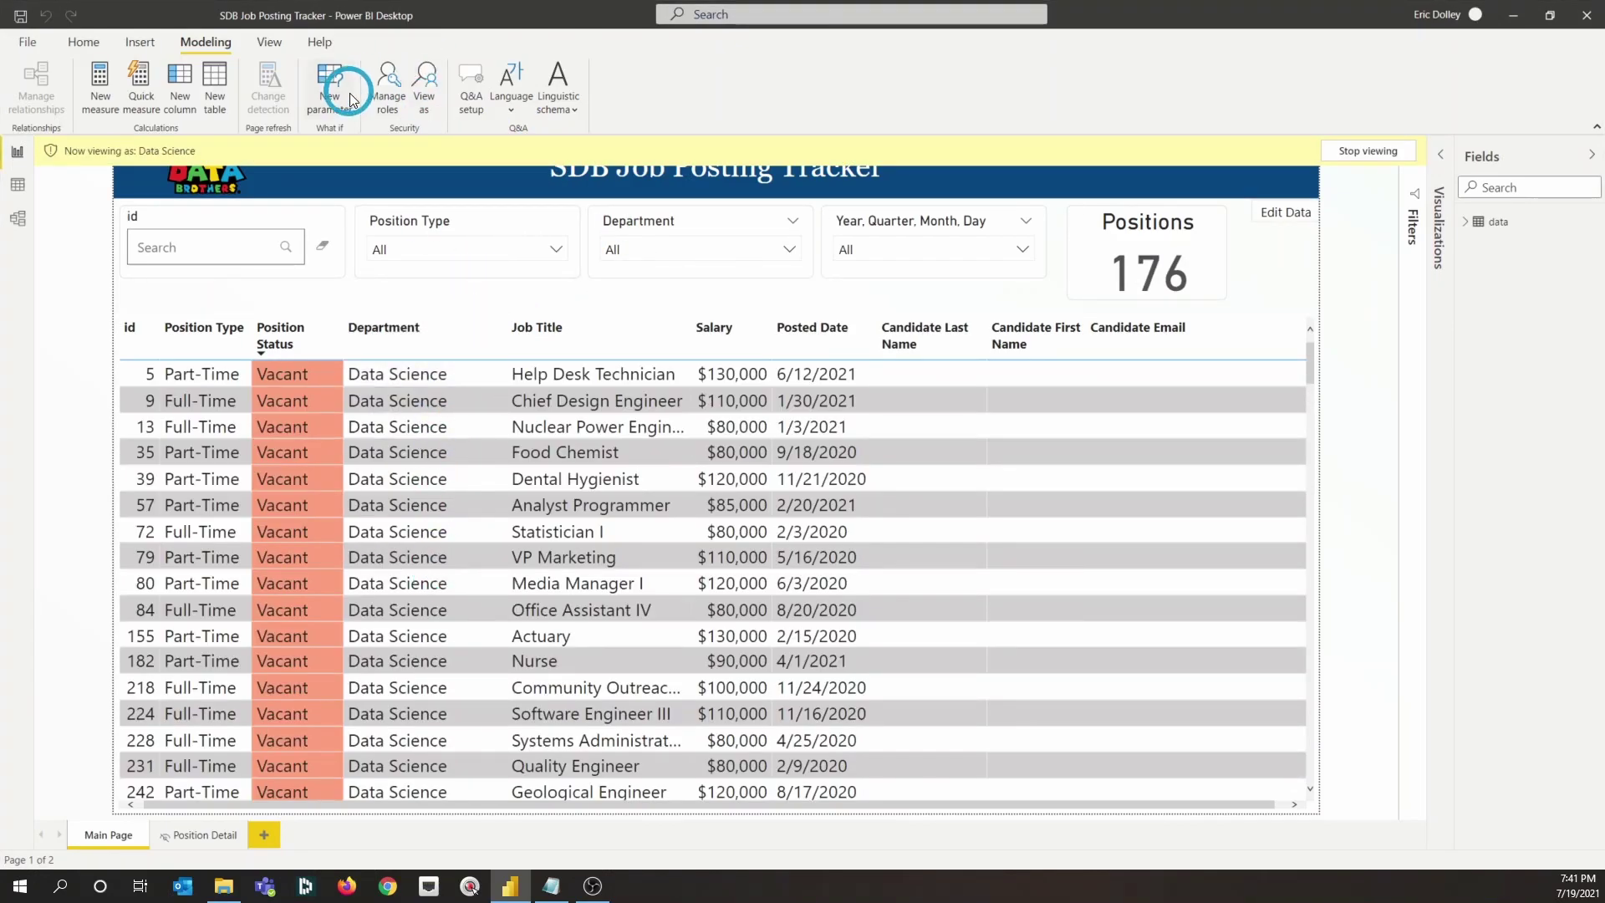
Preview as Legal alone, then as Data Science and Legal together, showing 328 positions.
left_click(431, 87)
left_click(671, 380)
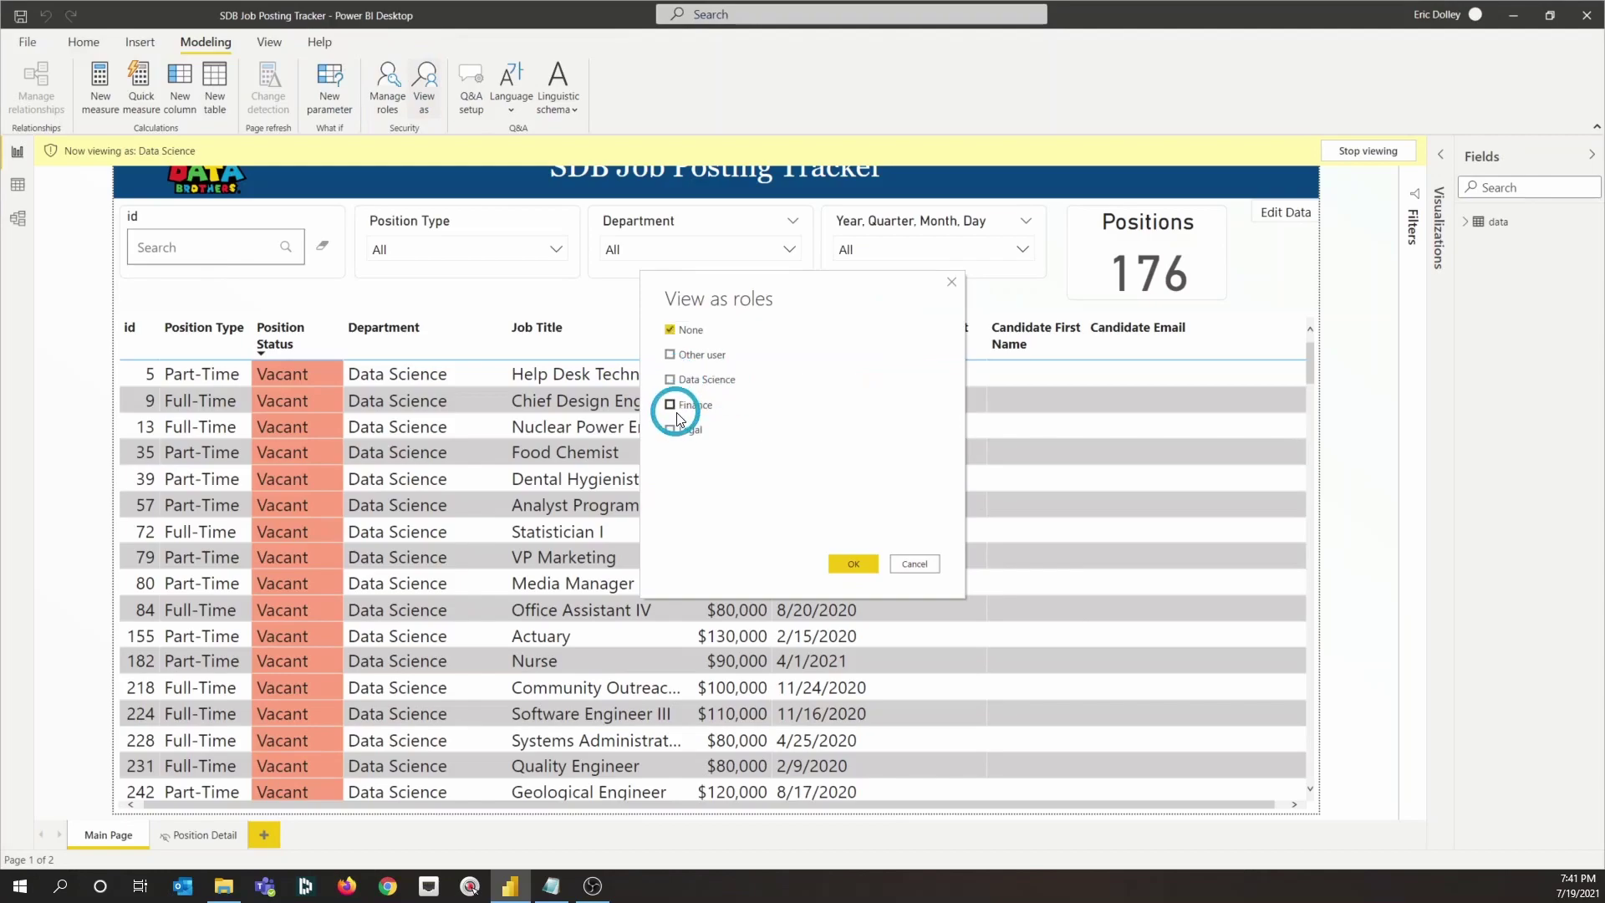
left_click(672, 431)
left_click(848, 562)
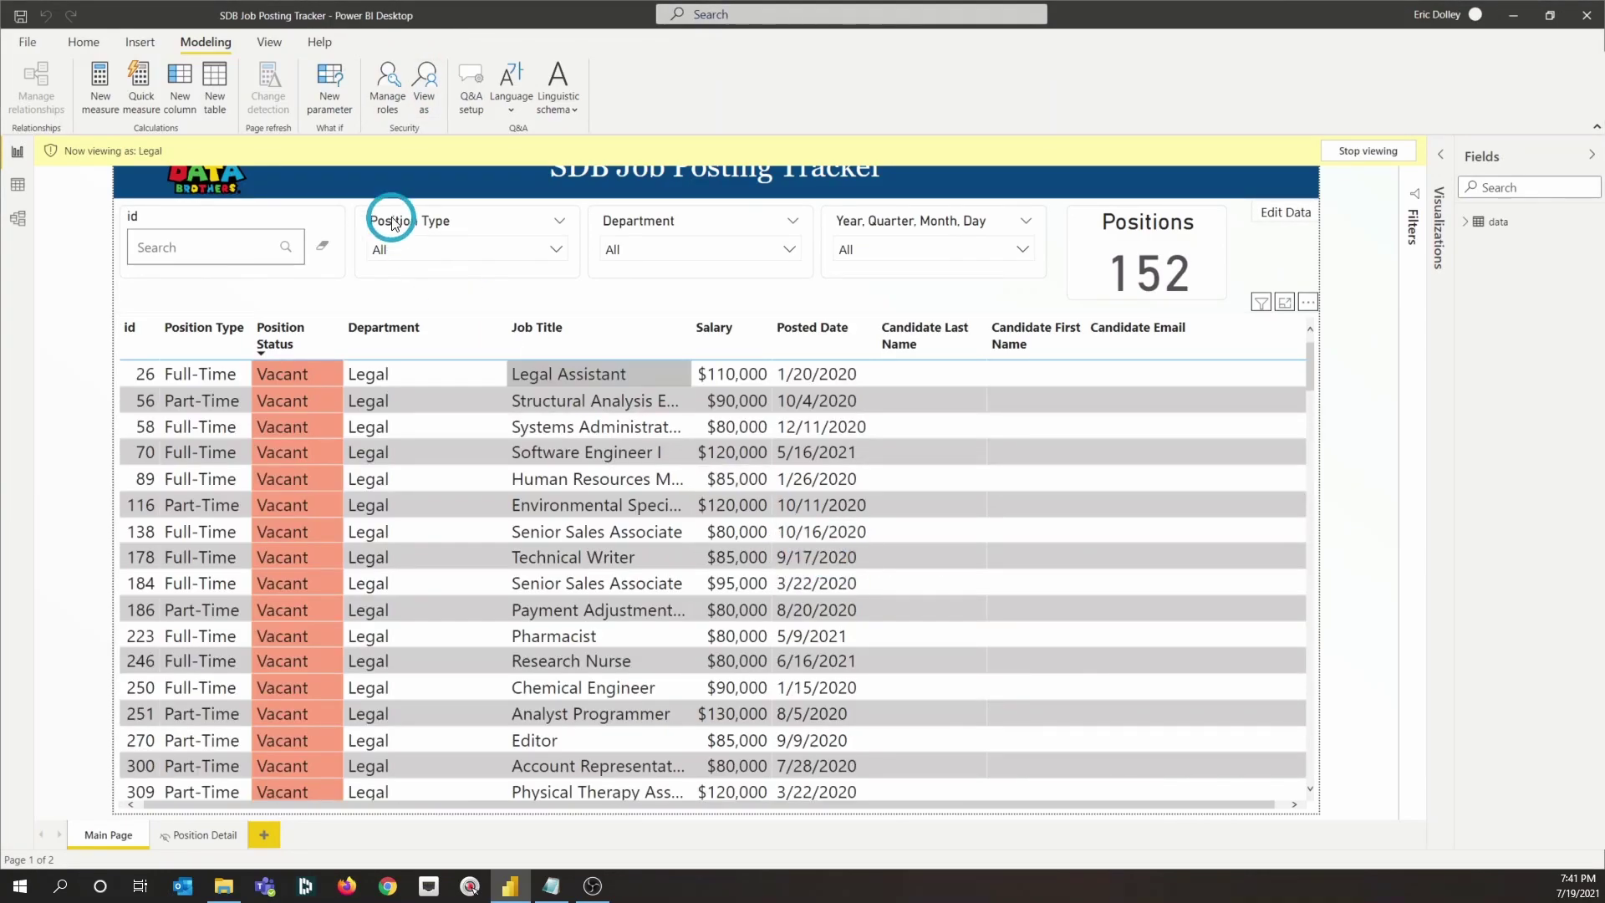
left_click(431, 88)
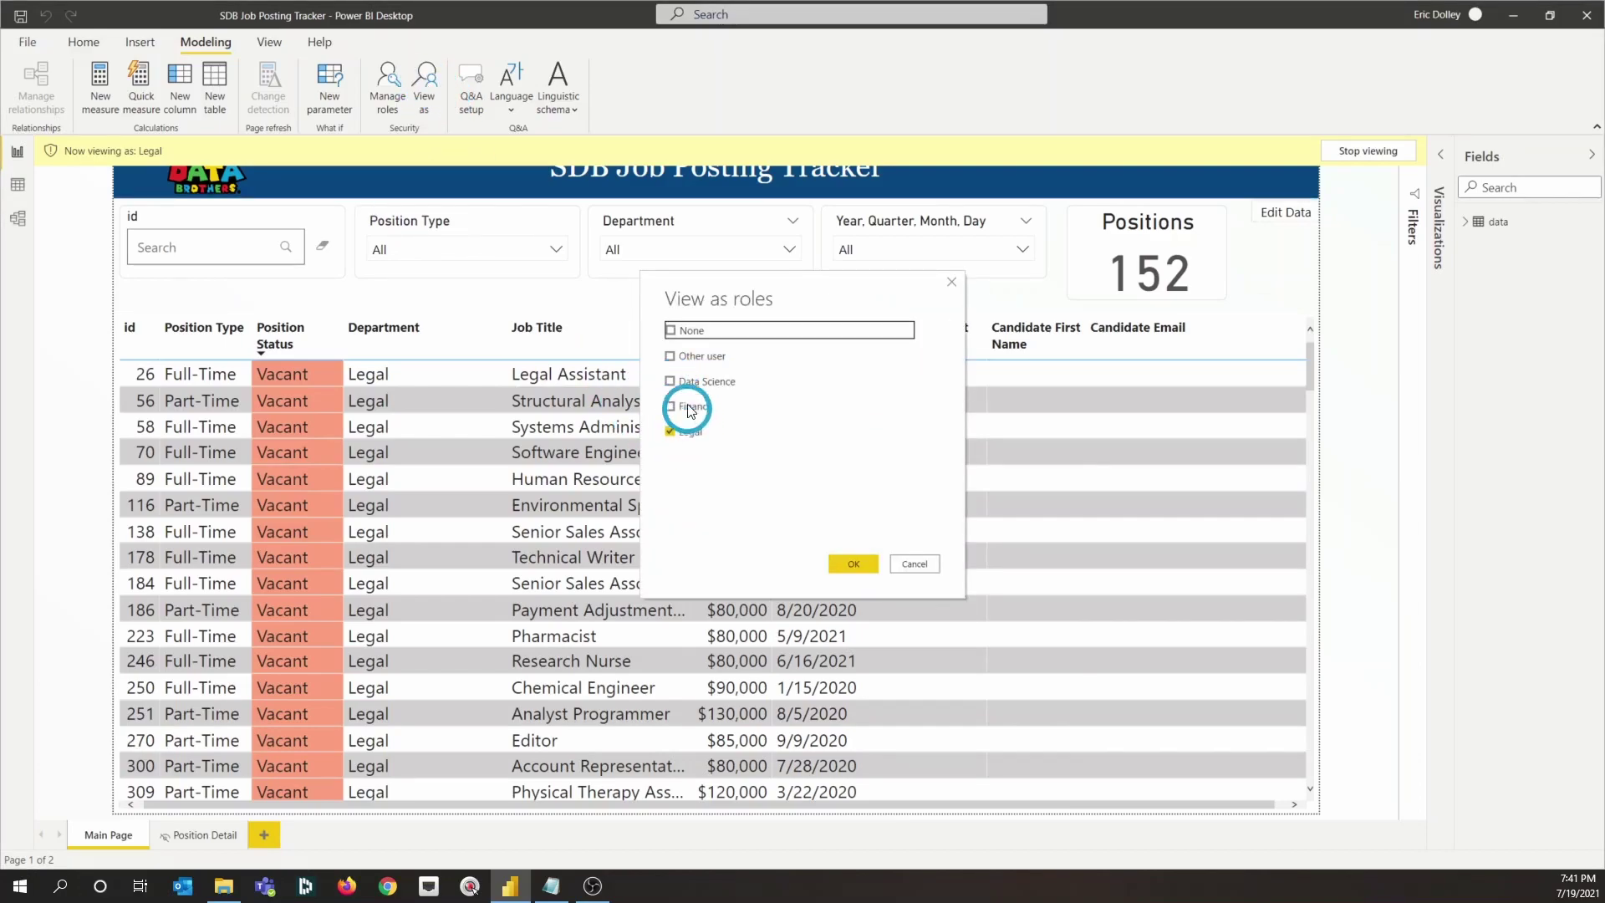
left_click(671, 381)
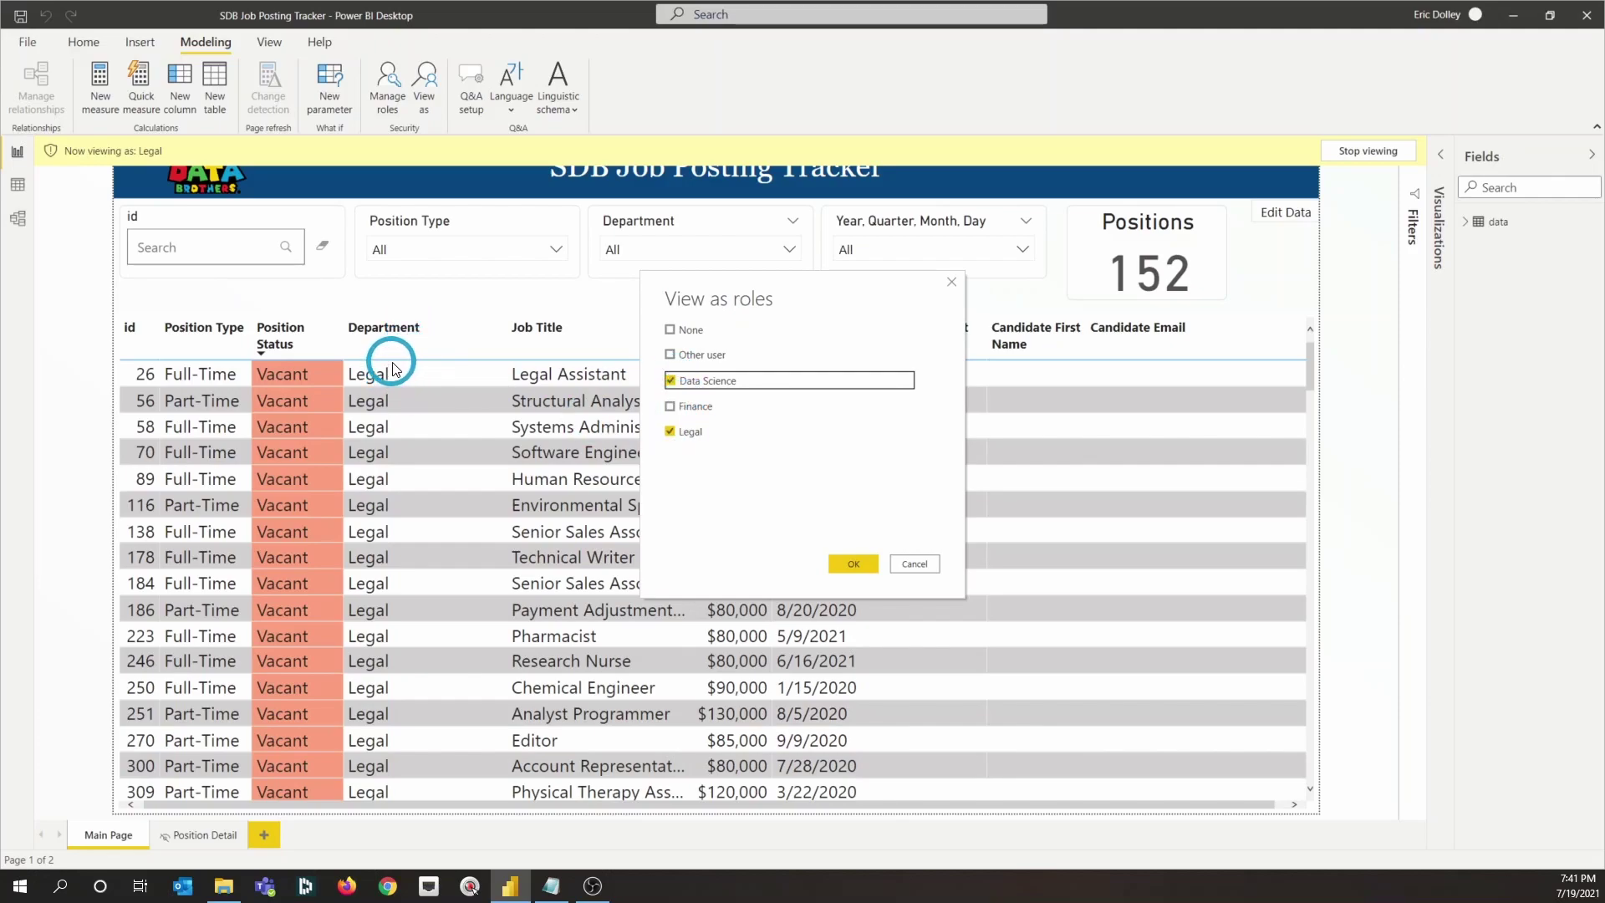
left_click(854, 563)
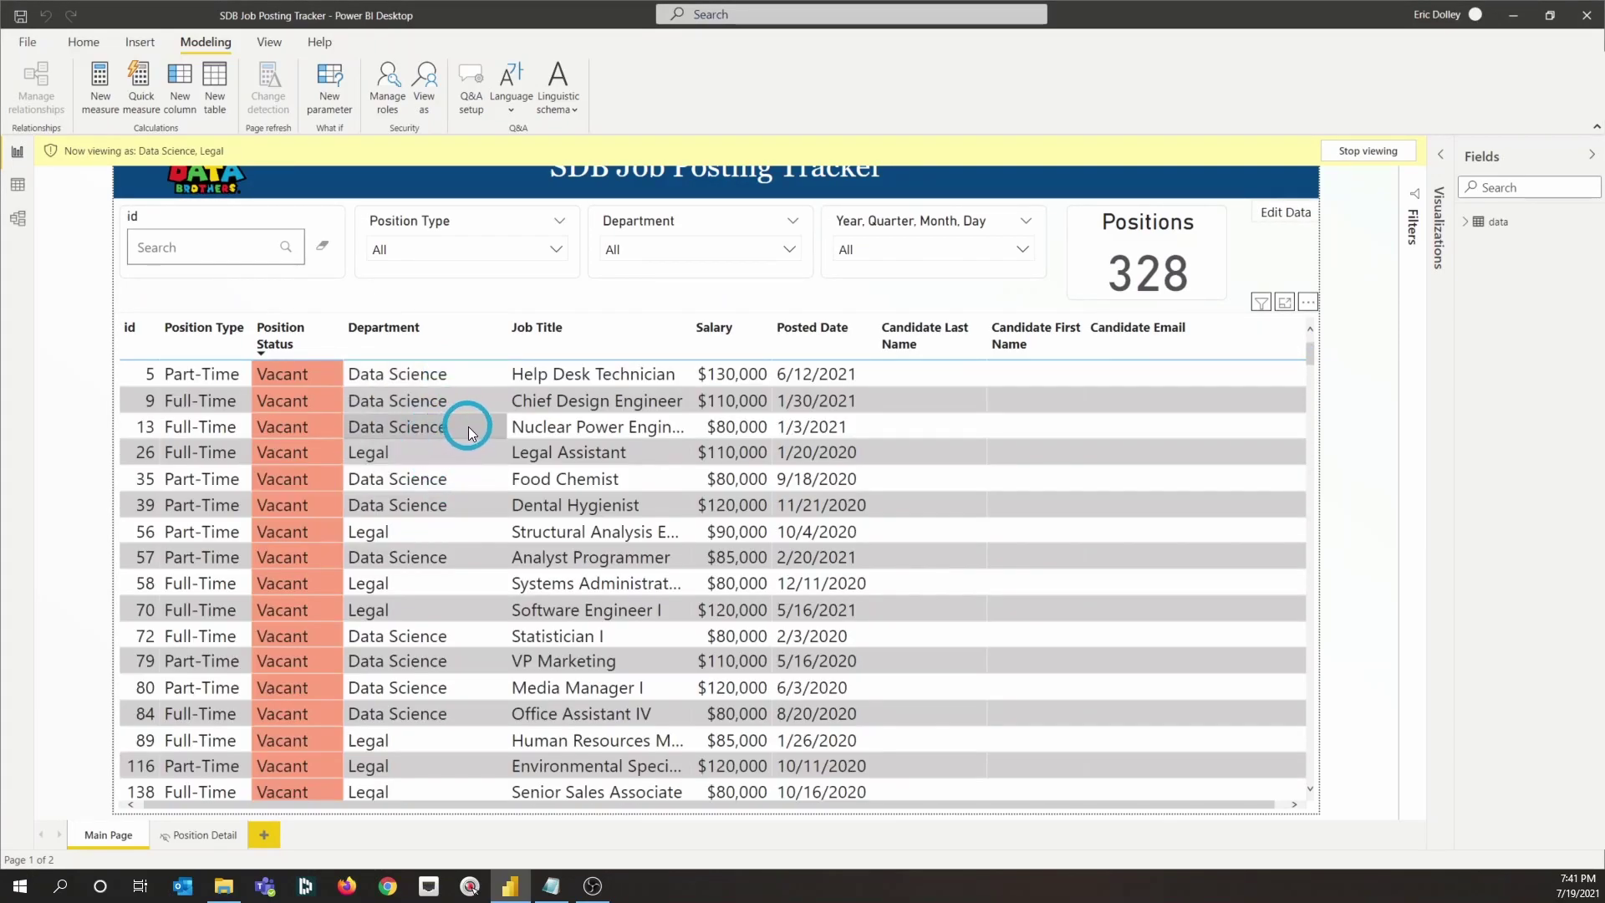
Change the Data Science filter to [Department] = "Data Science" && [Position Type] = "Full-Time".
left_click(389, 88)
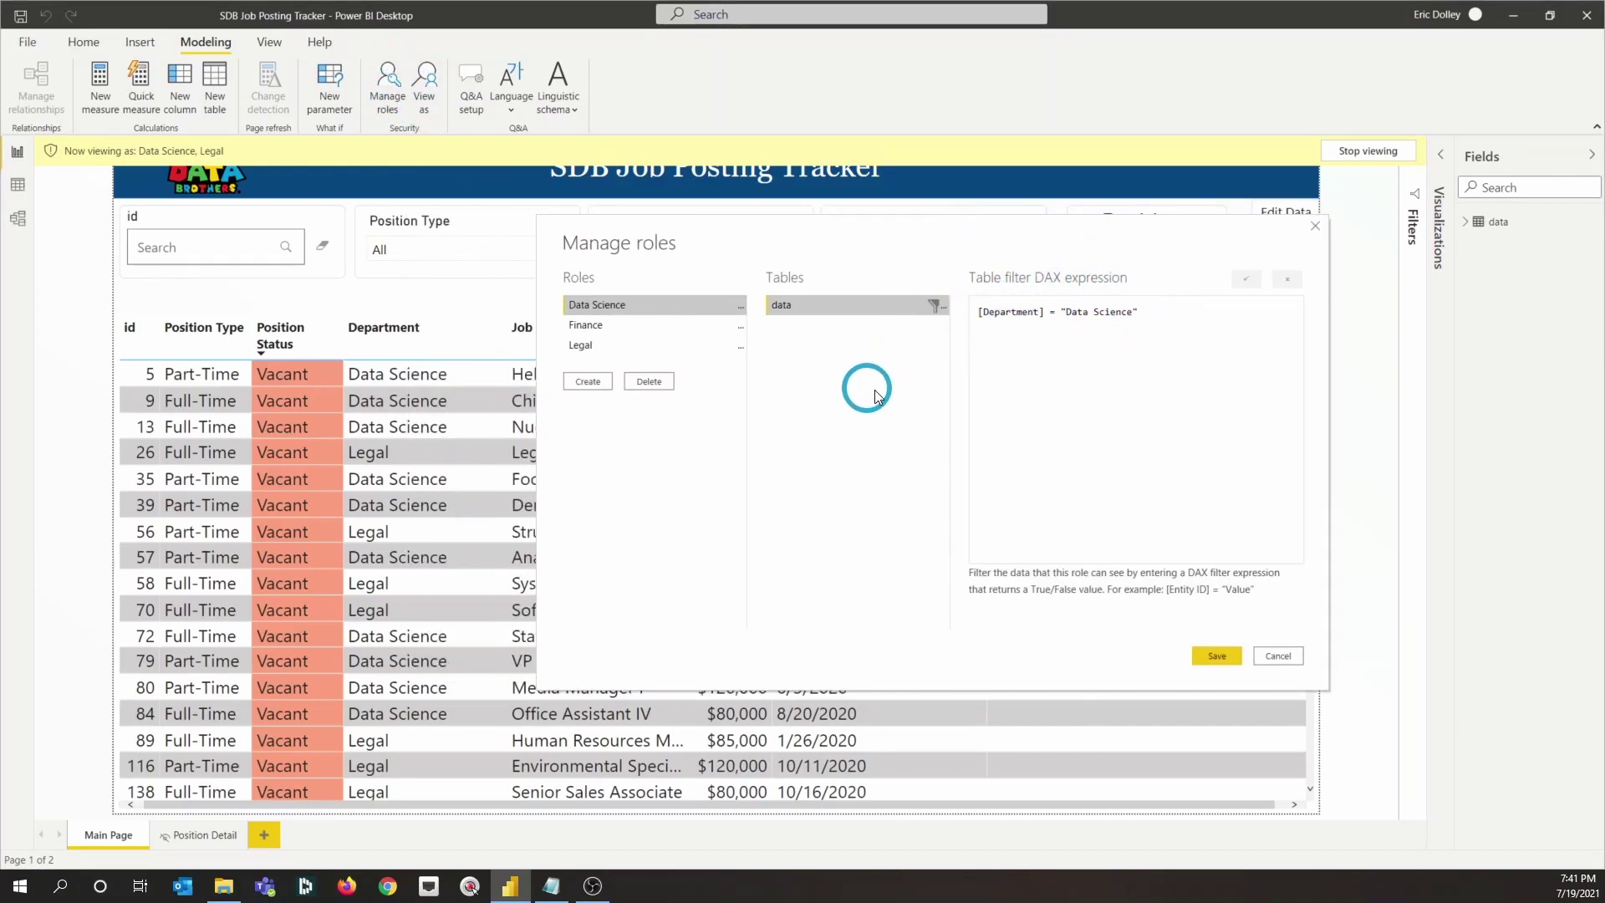
left_click_drag(1138, 313, 974, 321)
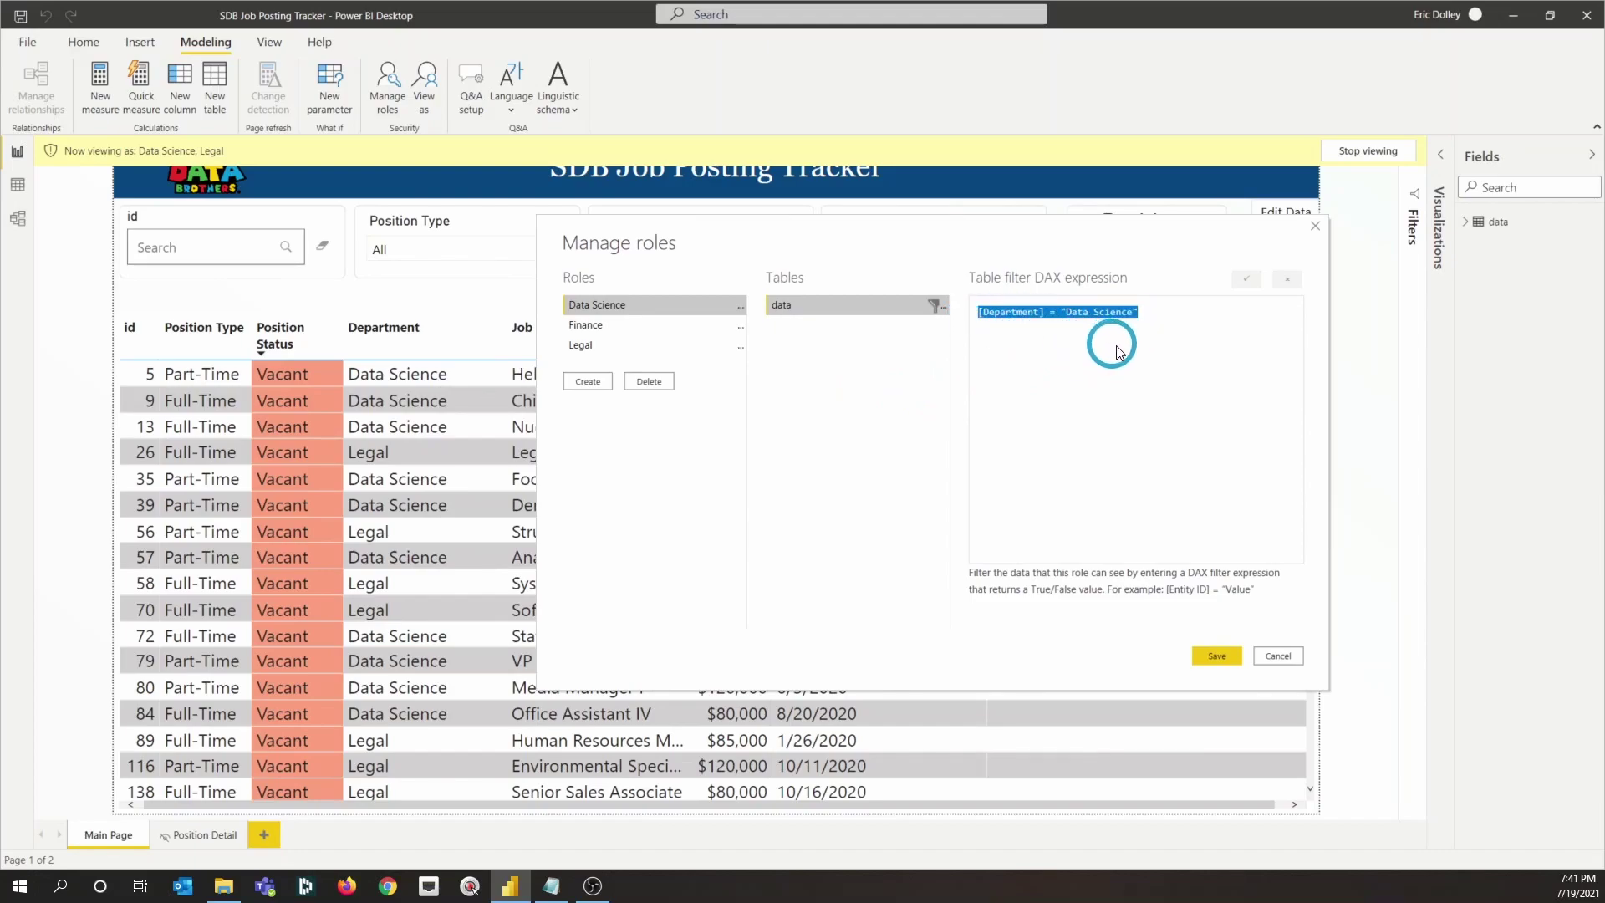
left_click(1158, 349)
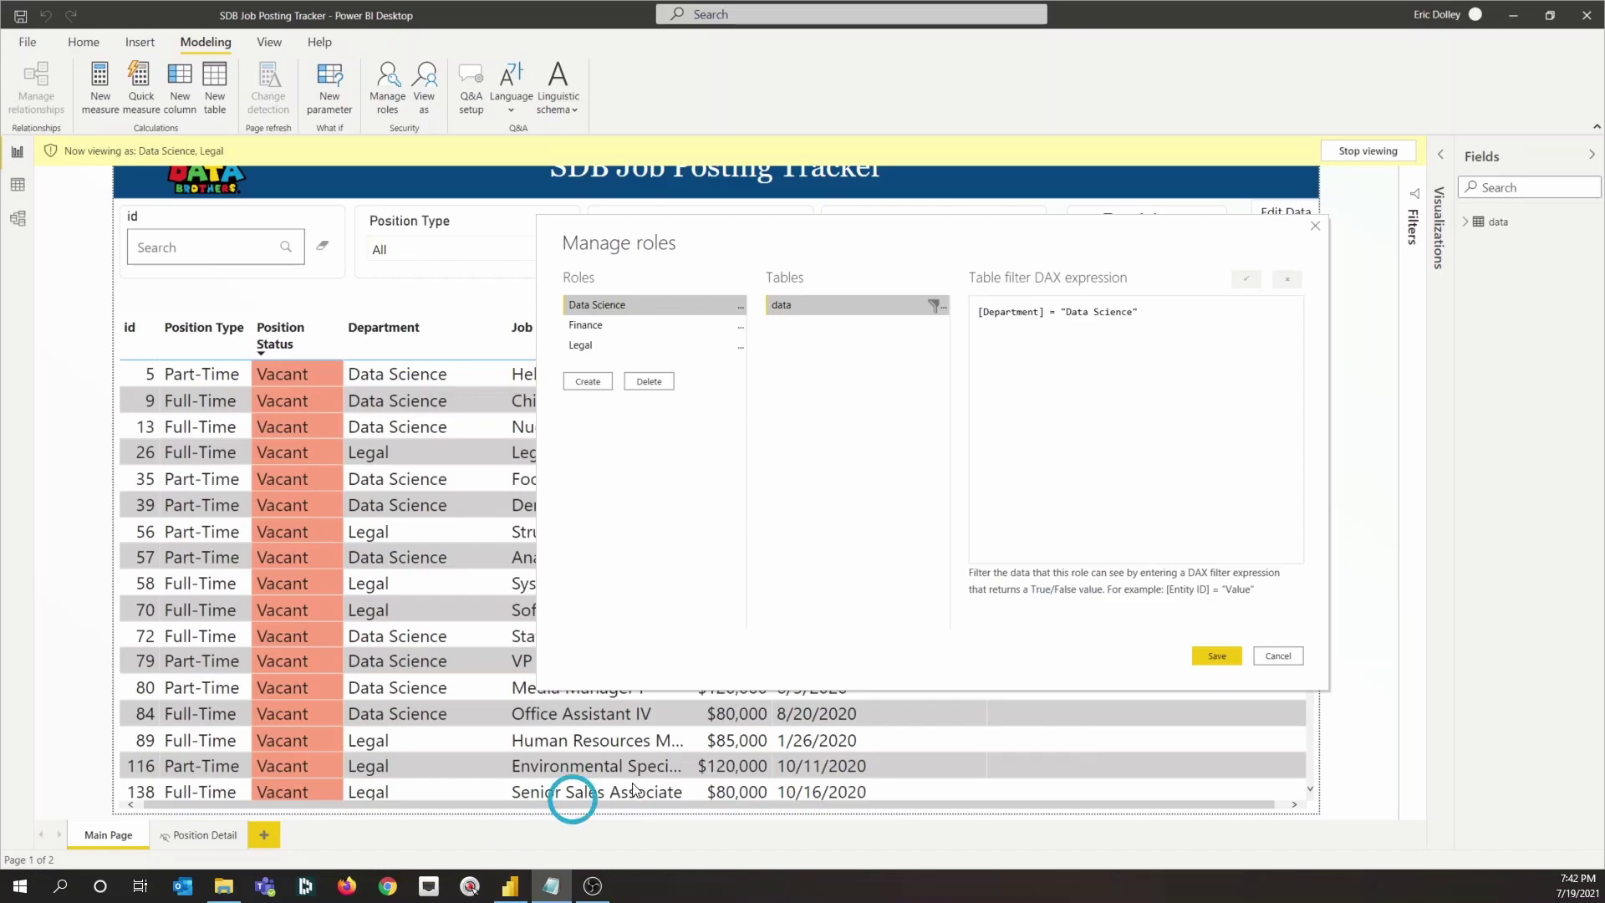
left_click(1172, 378)
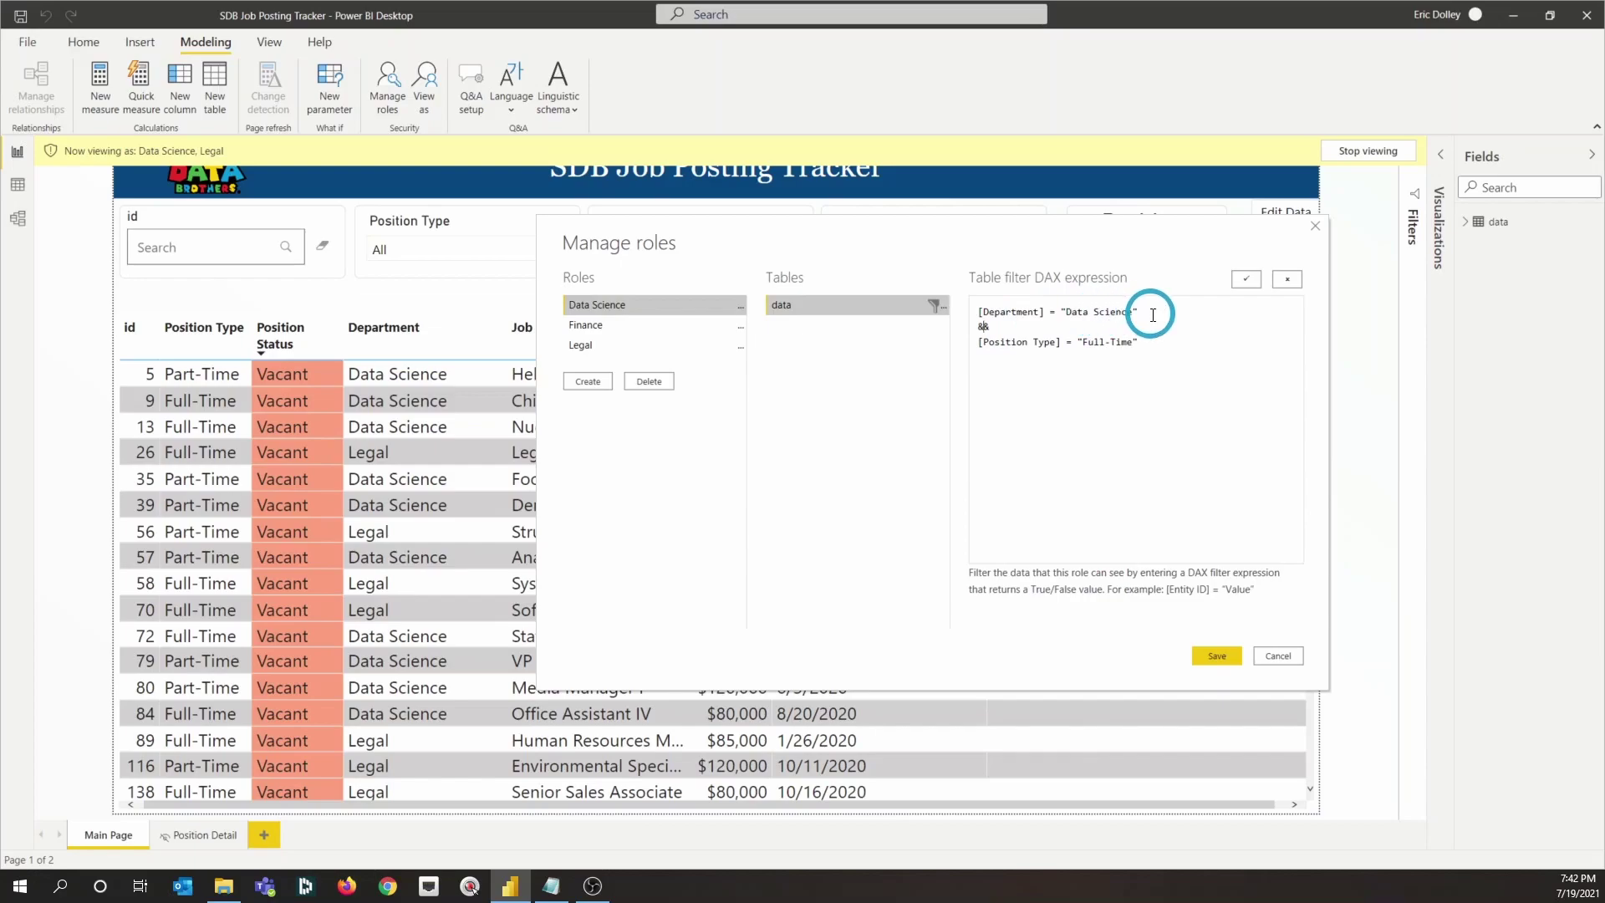
left_click_drag(1150, 309, 975, 314)
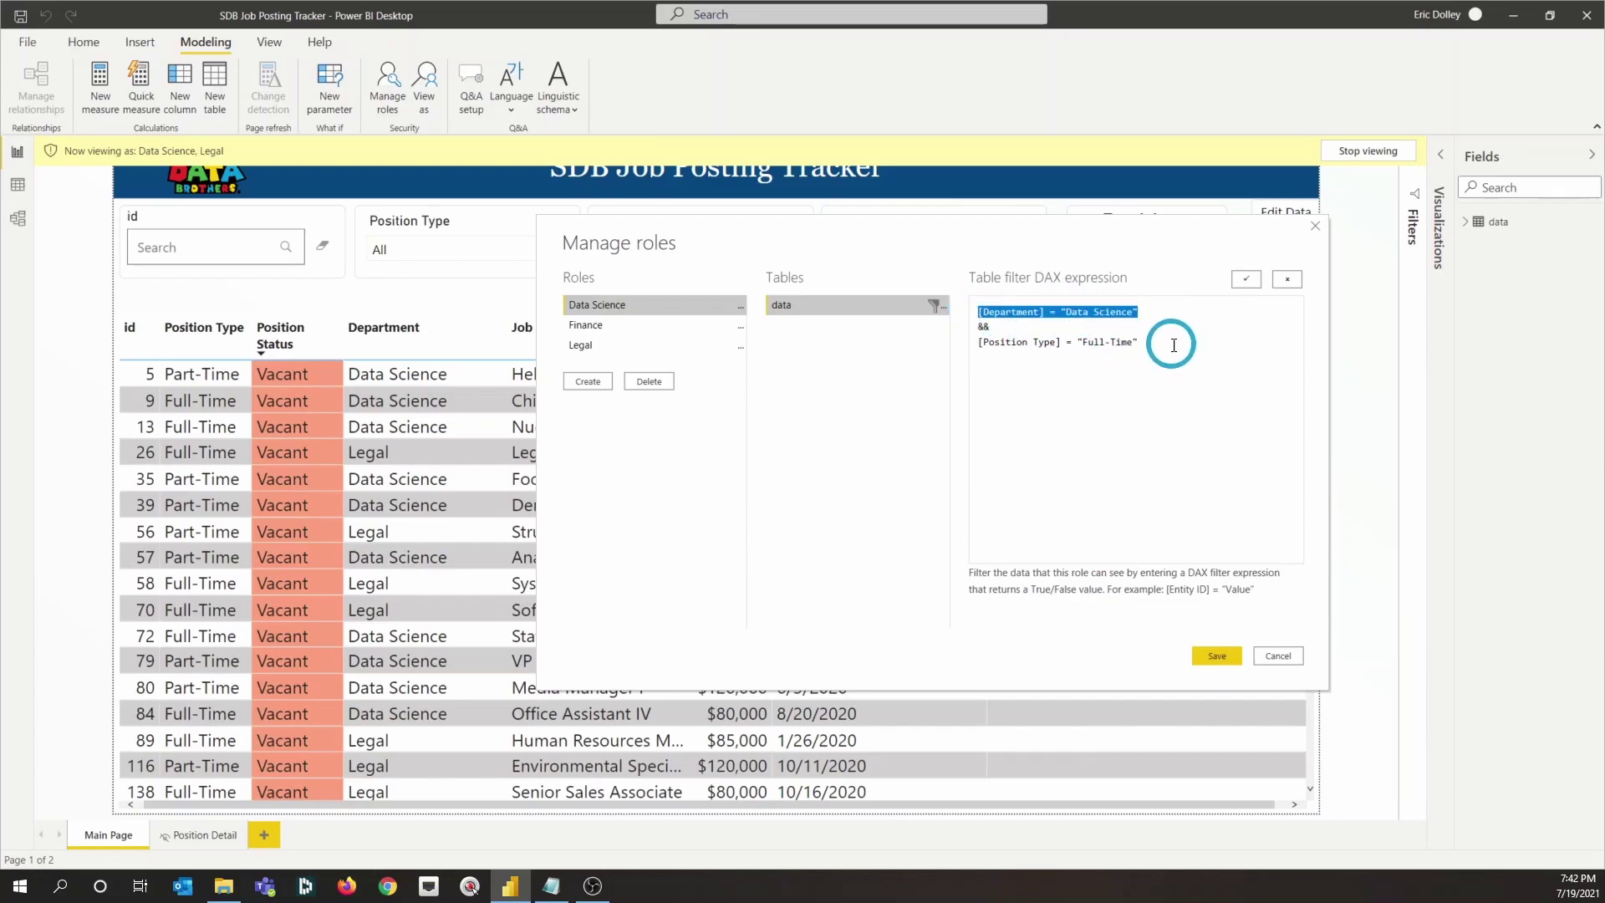
left_click(1221, 330)
type("&&")
left_click_drag(1222, 342, 971, 344)
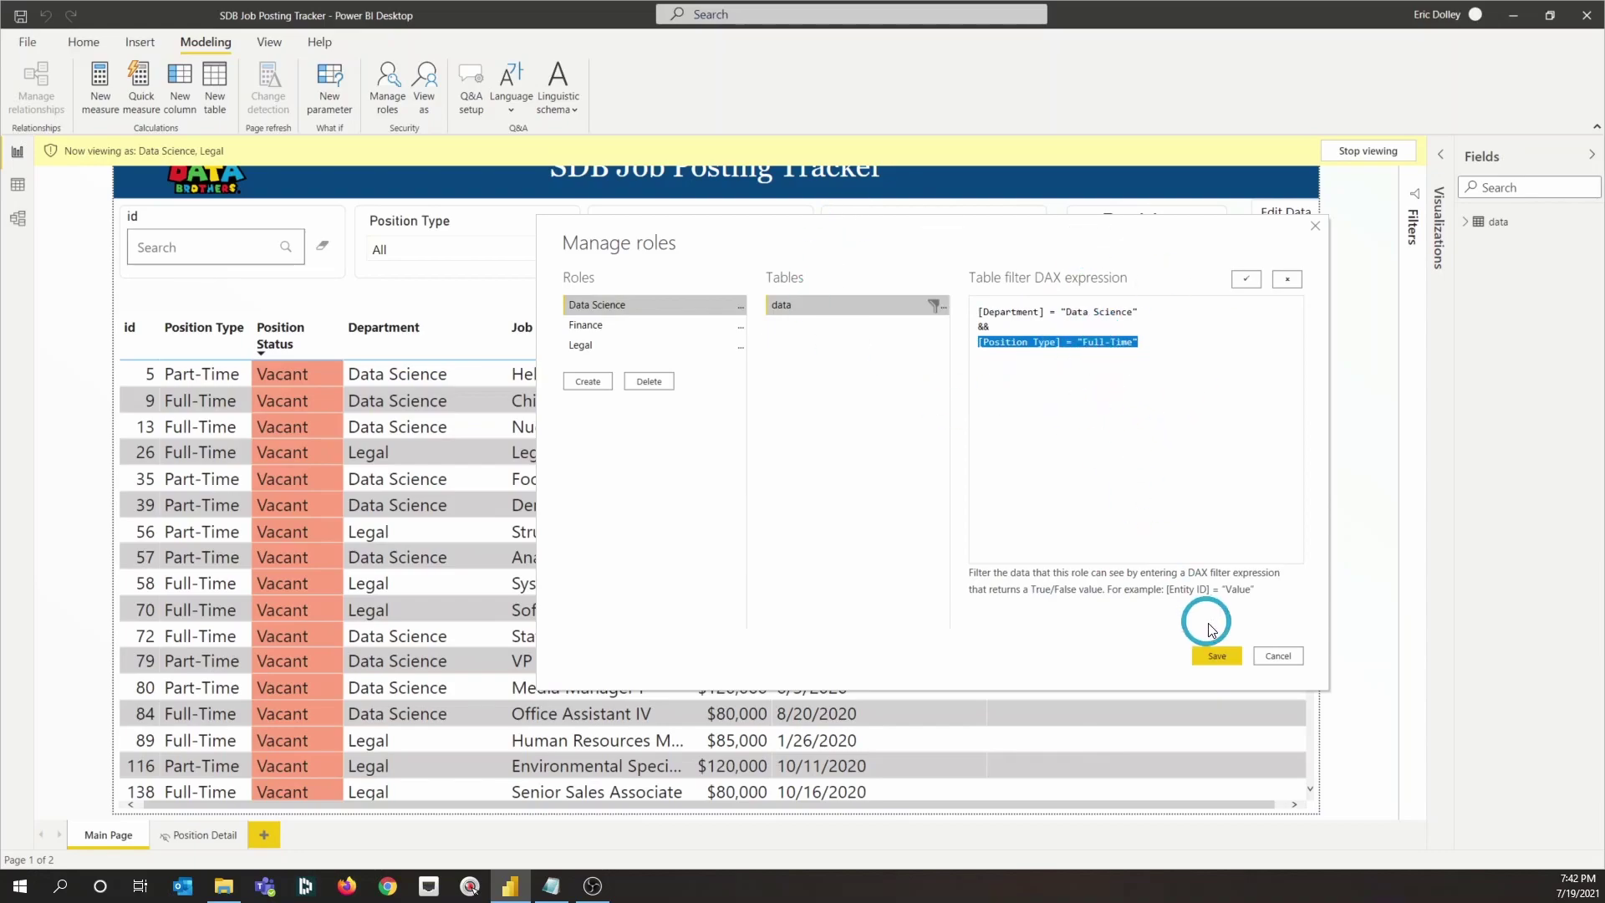
left_click(1217, 654)
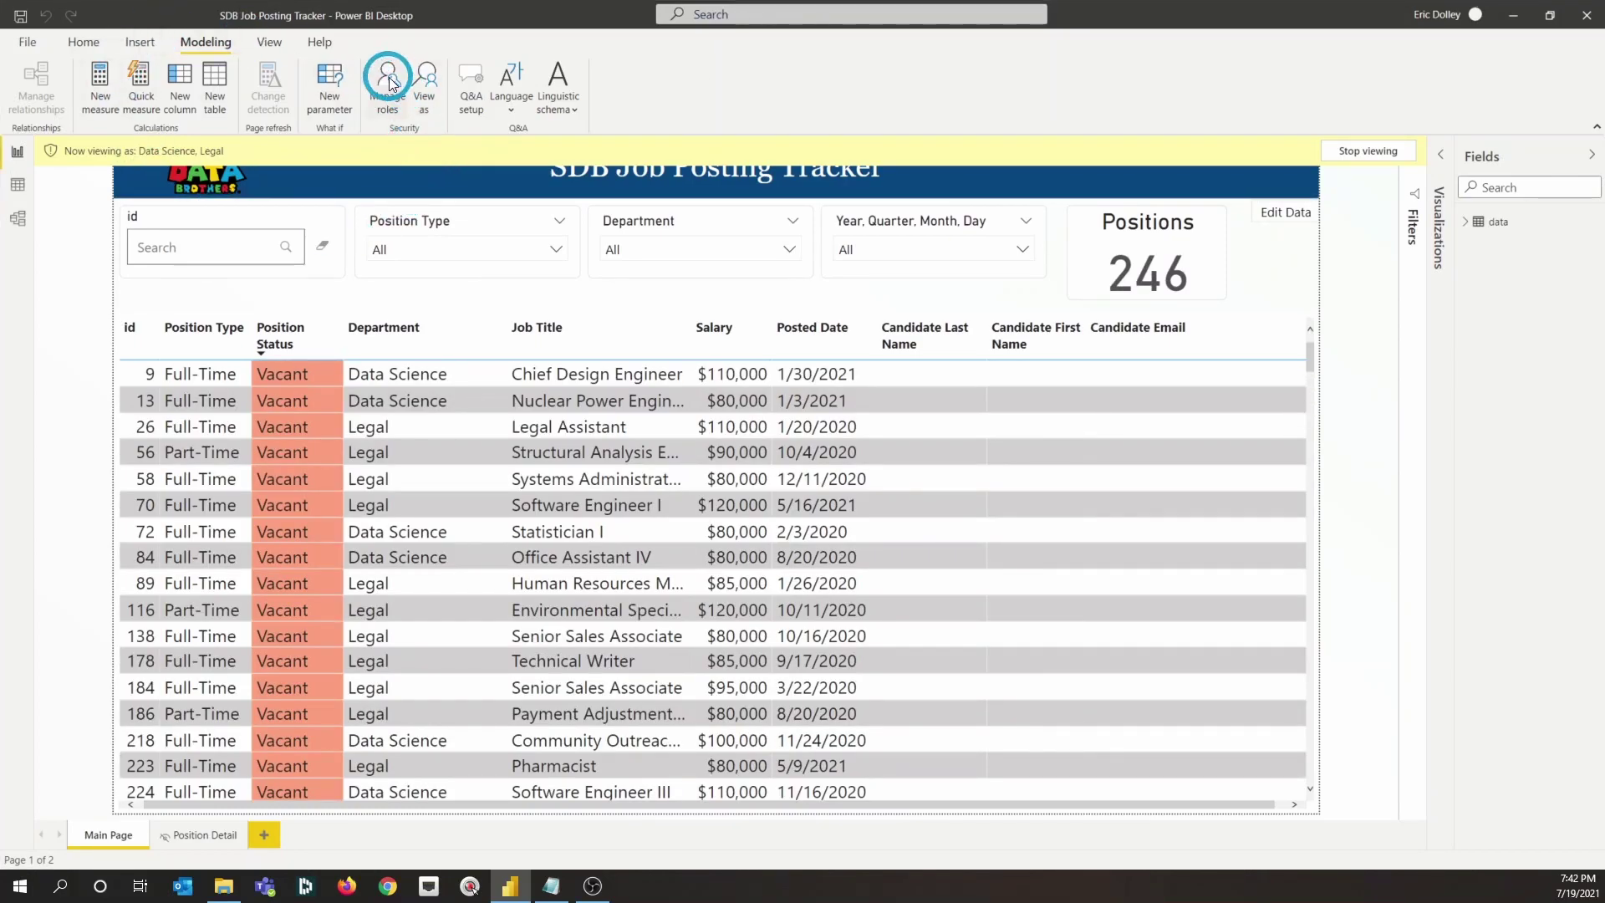
left_click(423, 98)
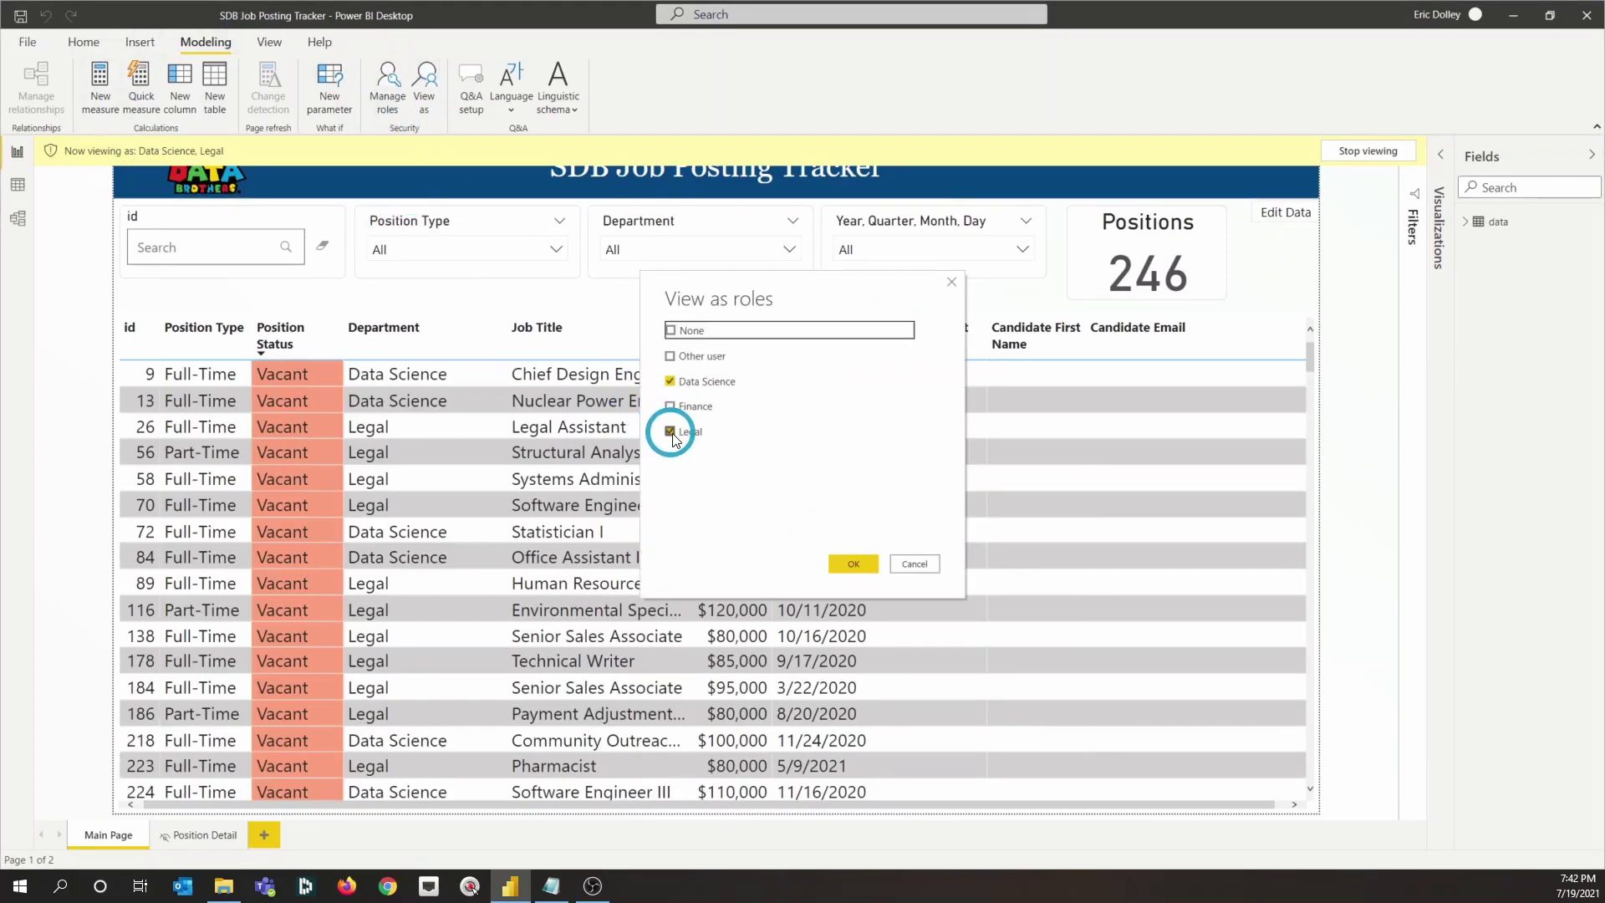
left_click(670, 431)
left_click(853, 564)
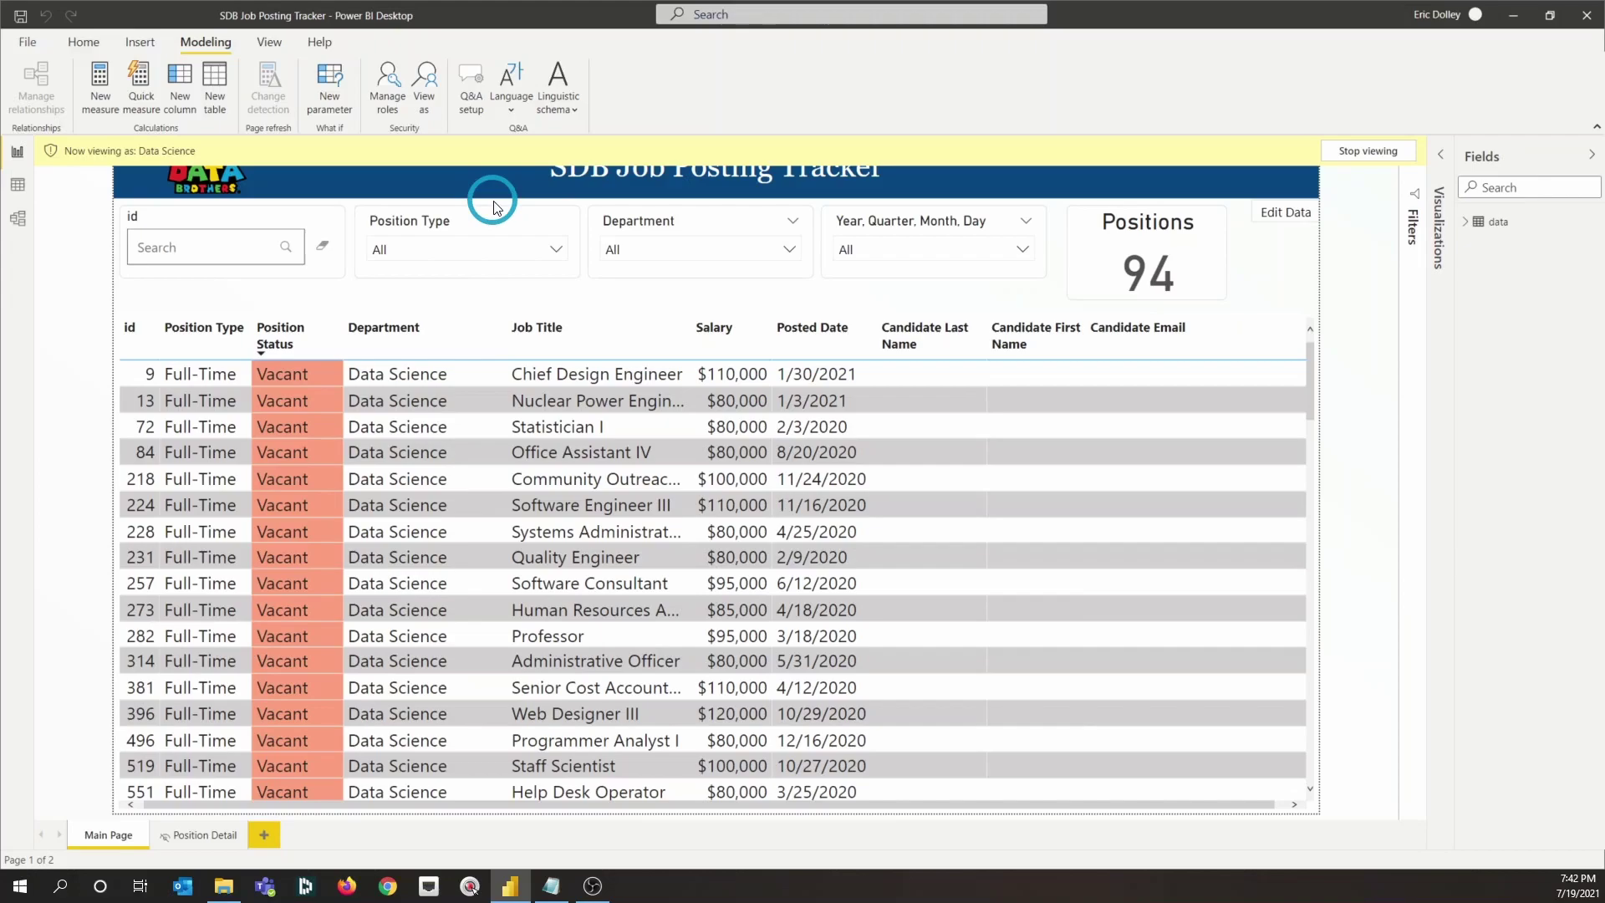
left_click(425, 100)
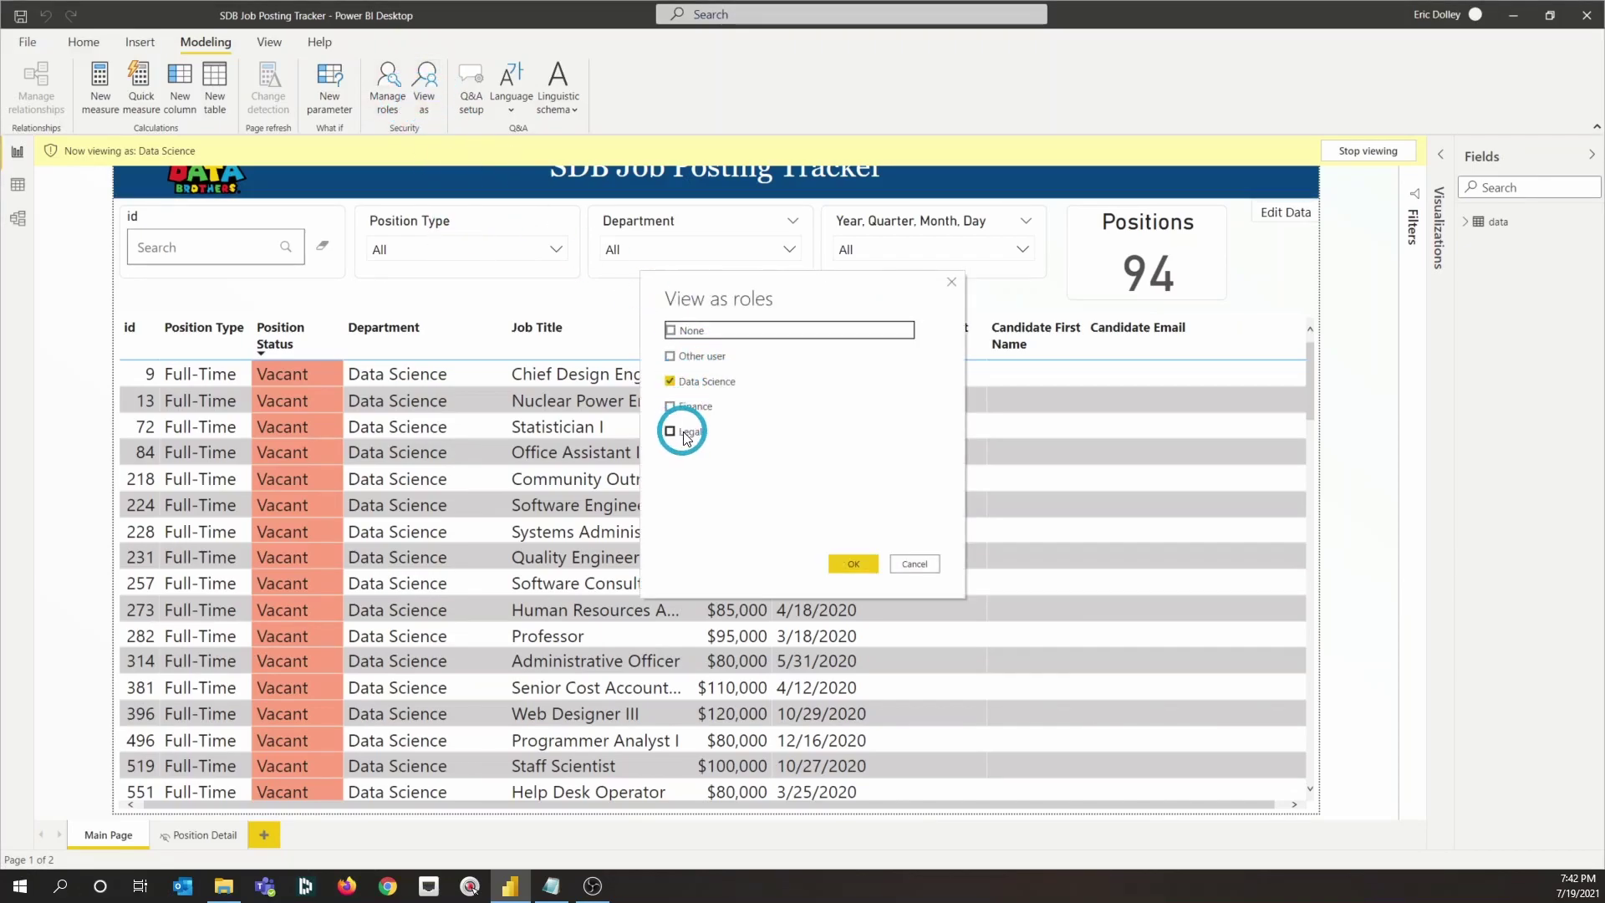
left_click(669, 430)
left_click(869, 575)
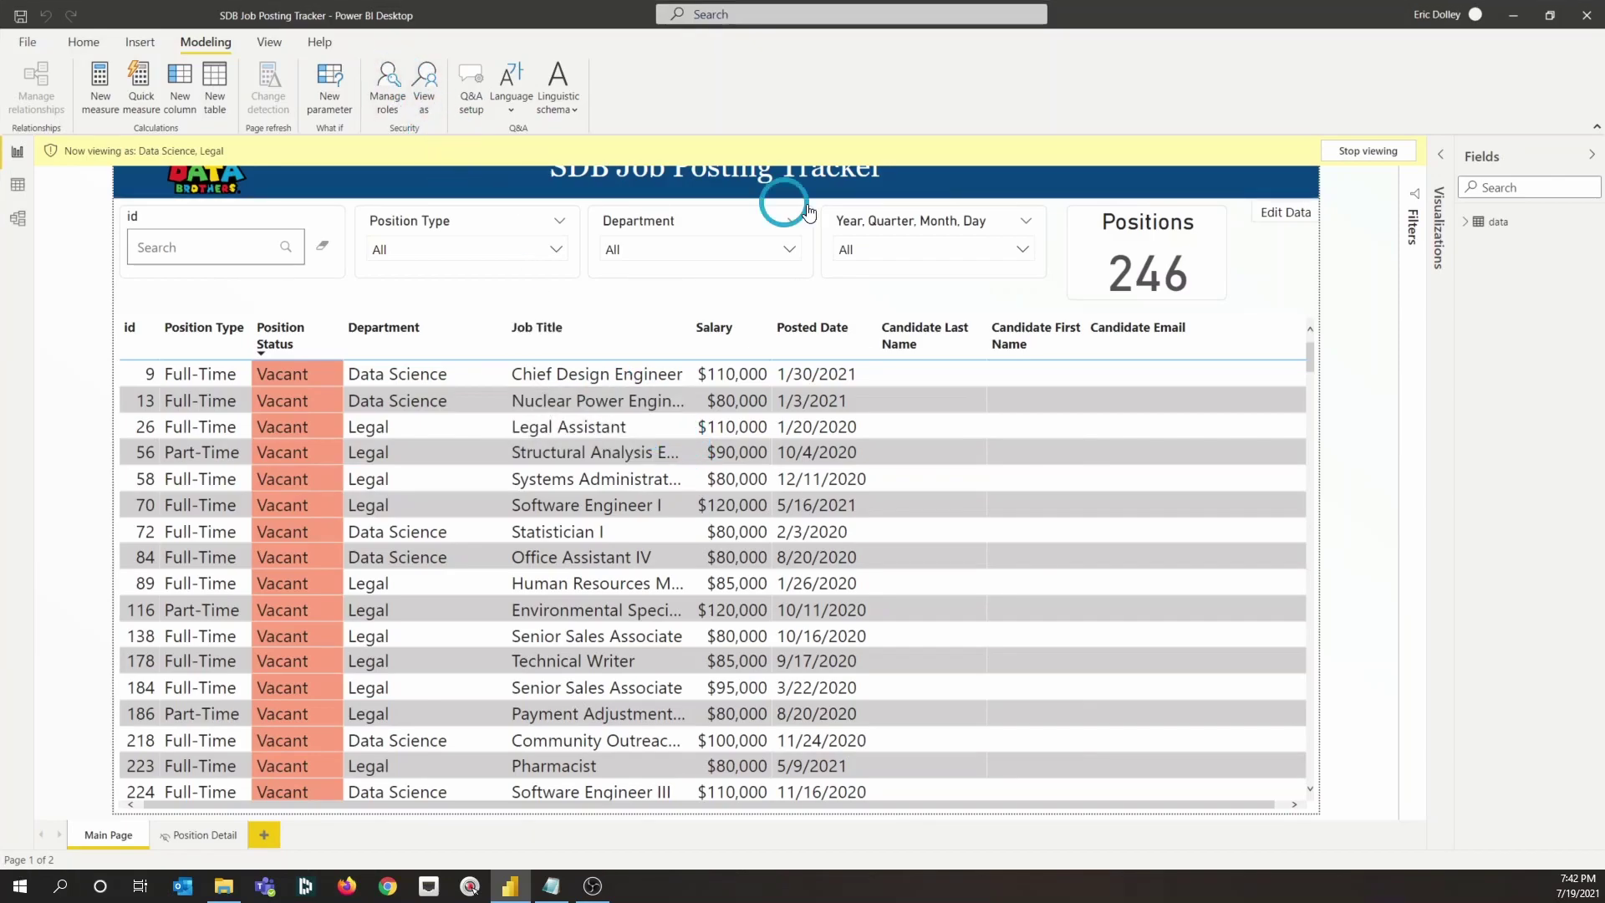
Stop viewing as roles so the report shows all 1000 positions again.
left_click(1378, 154)
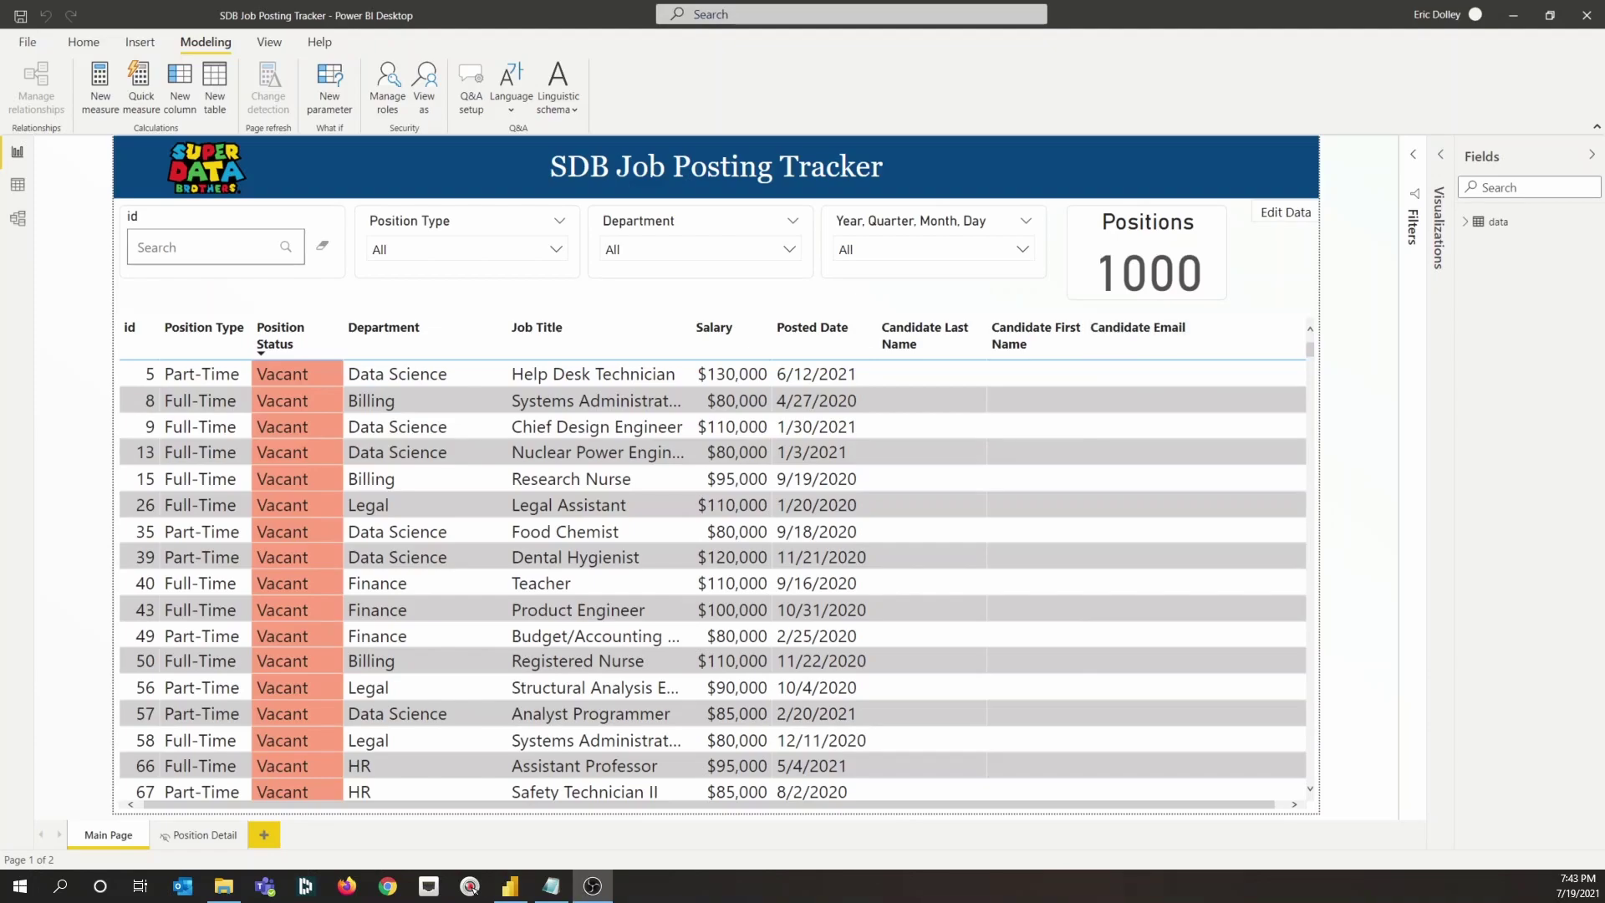
Save the report and begin publishing it to Power BI.
left_click(28, 46)
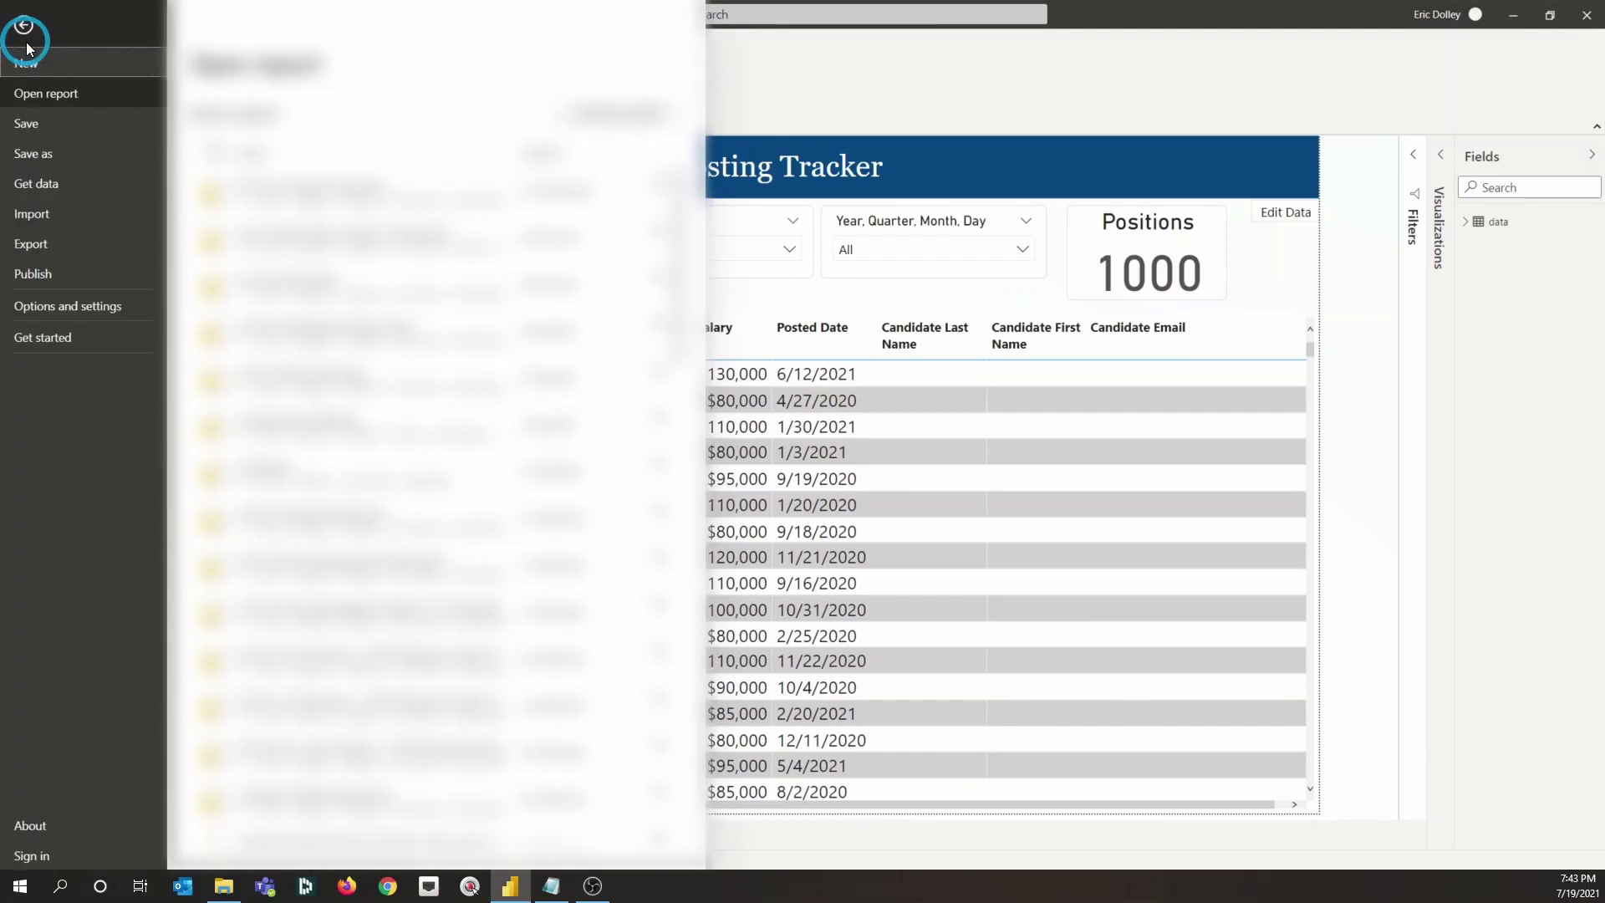
left_click(36, 126)
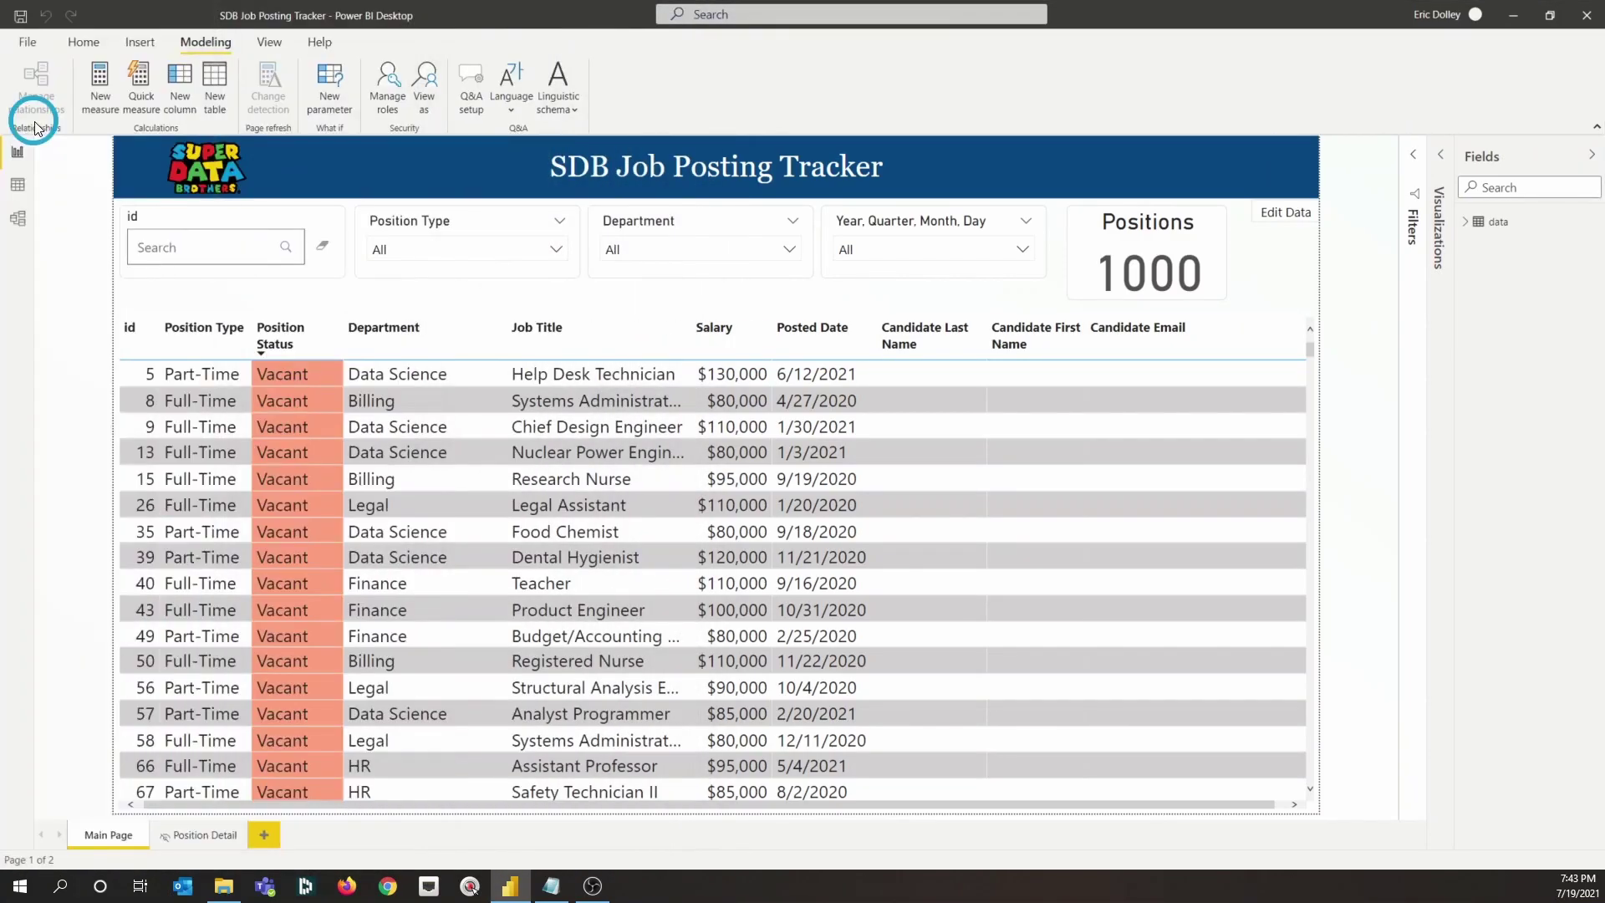
left_click(28, 44)
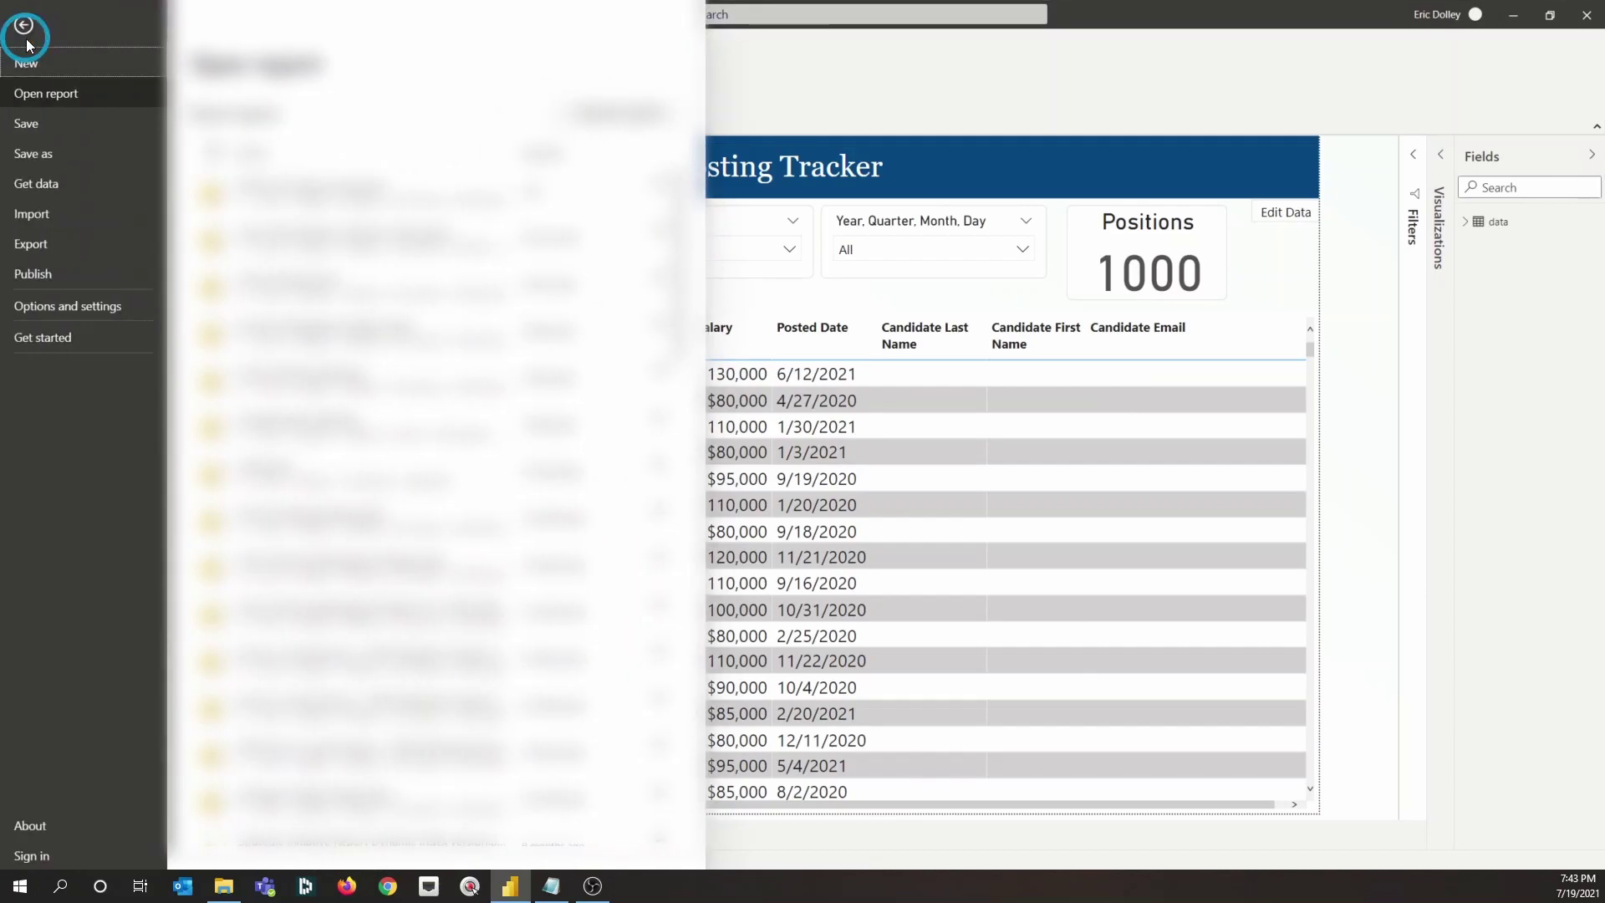
left_click(80, 274)
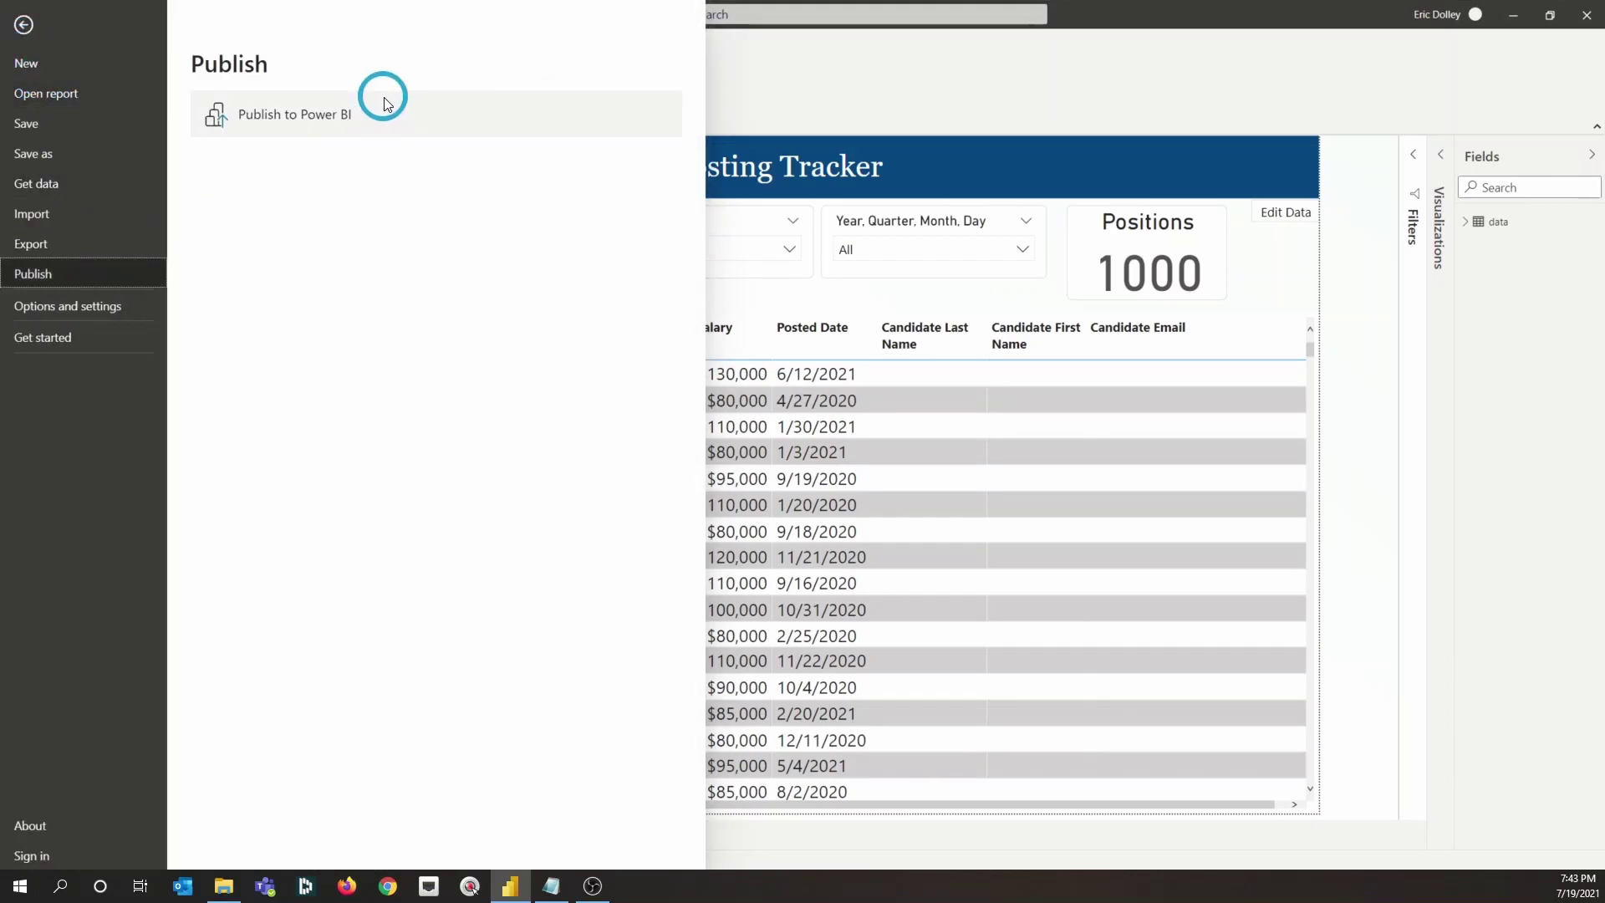
left_click(348, 107)
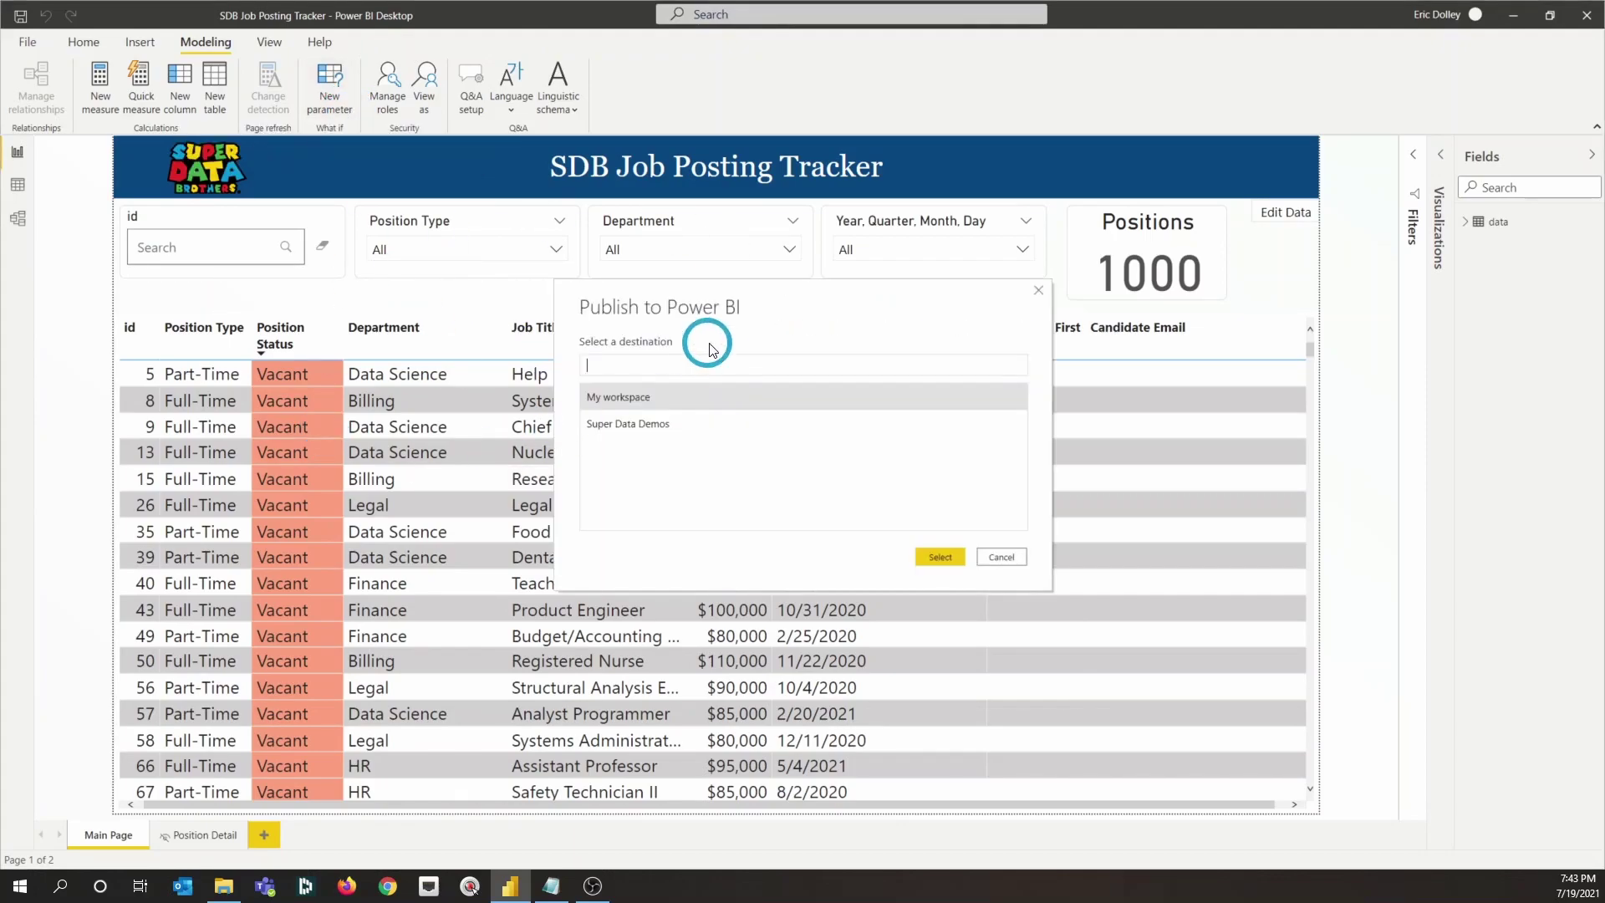
Publish to the Super Data Demos workspace and open the published report online.
left_click(672, 422)
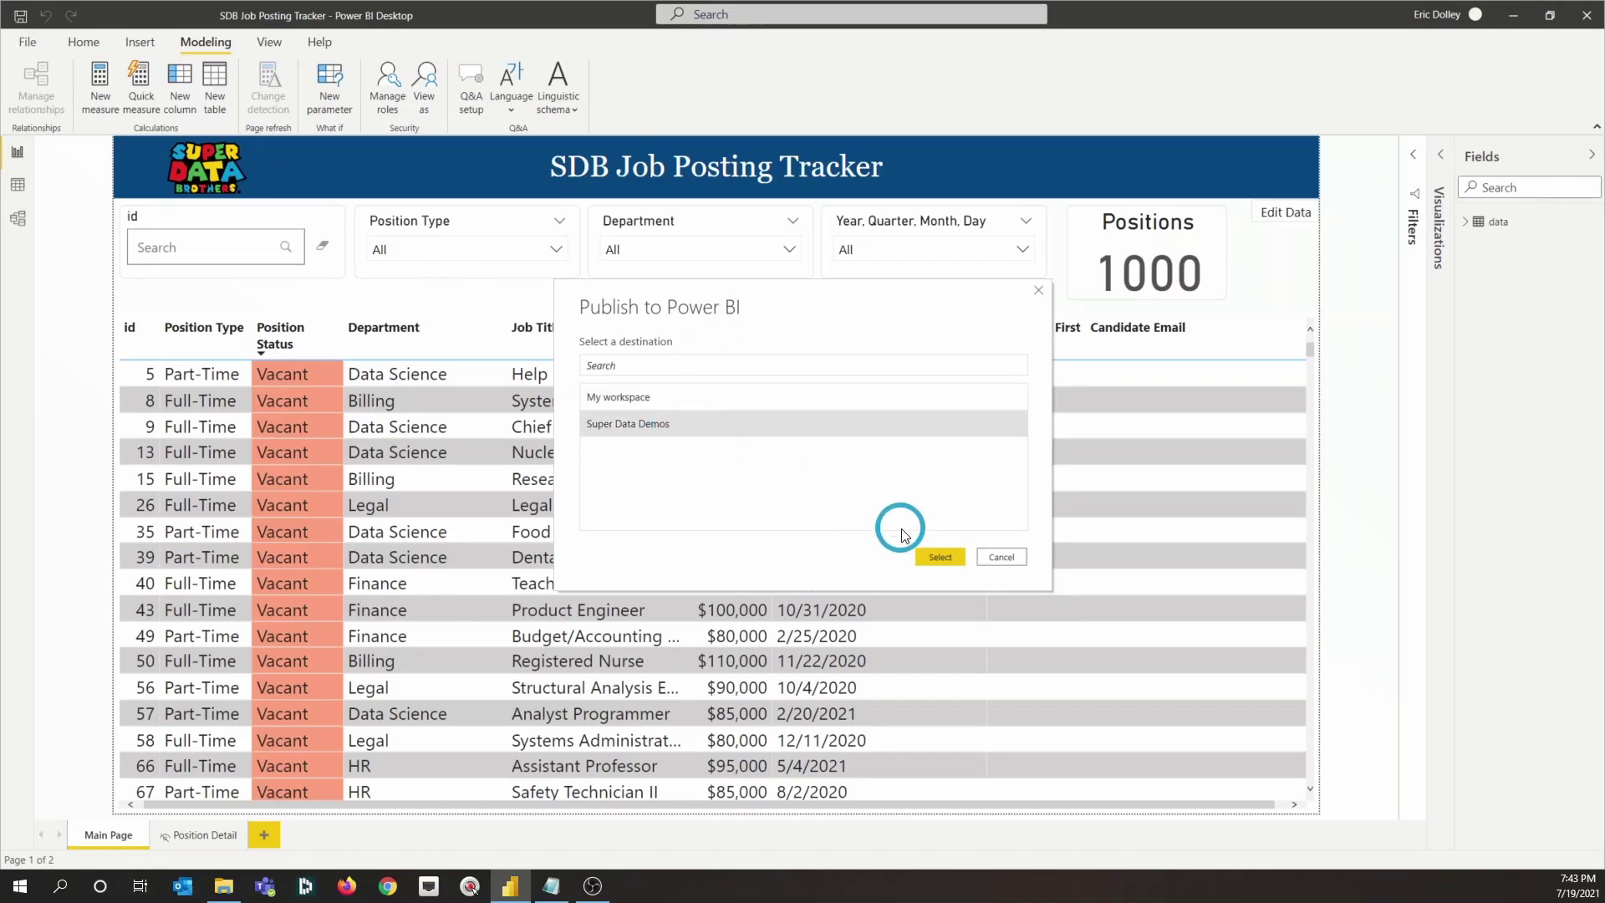
left_click(940, 558)
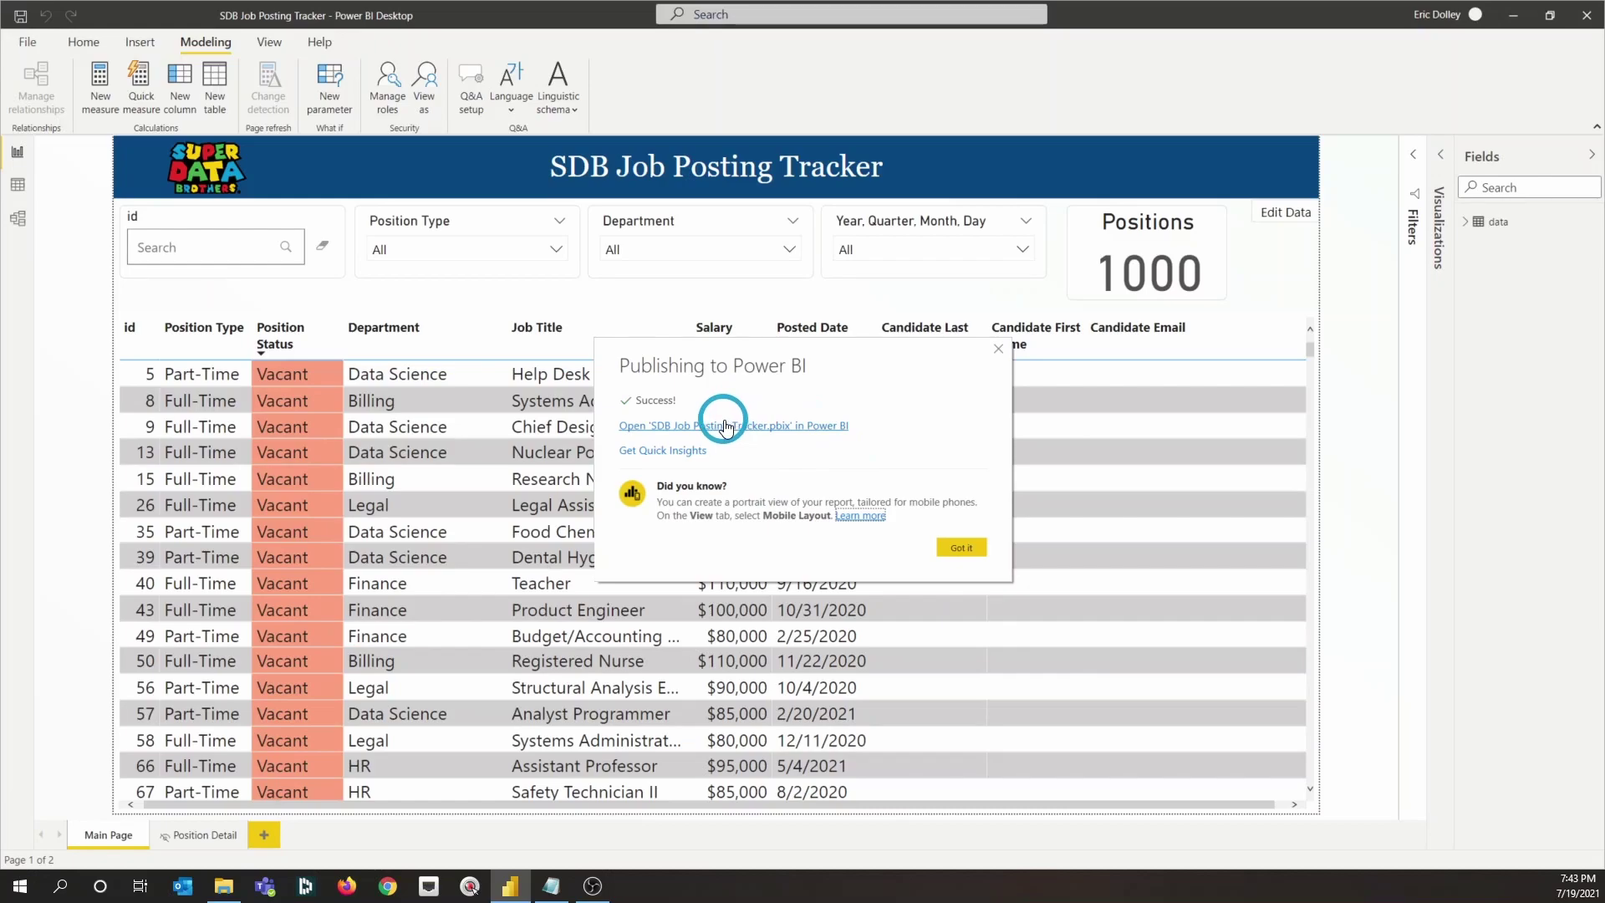
left_click(725, 427)
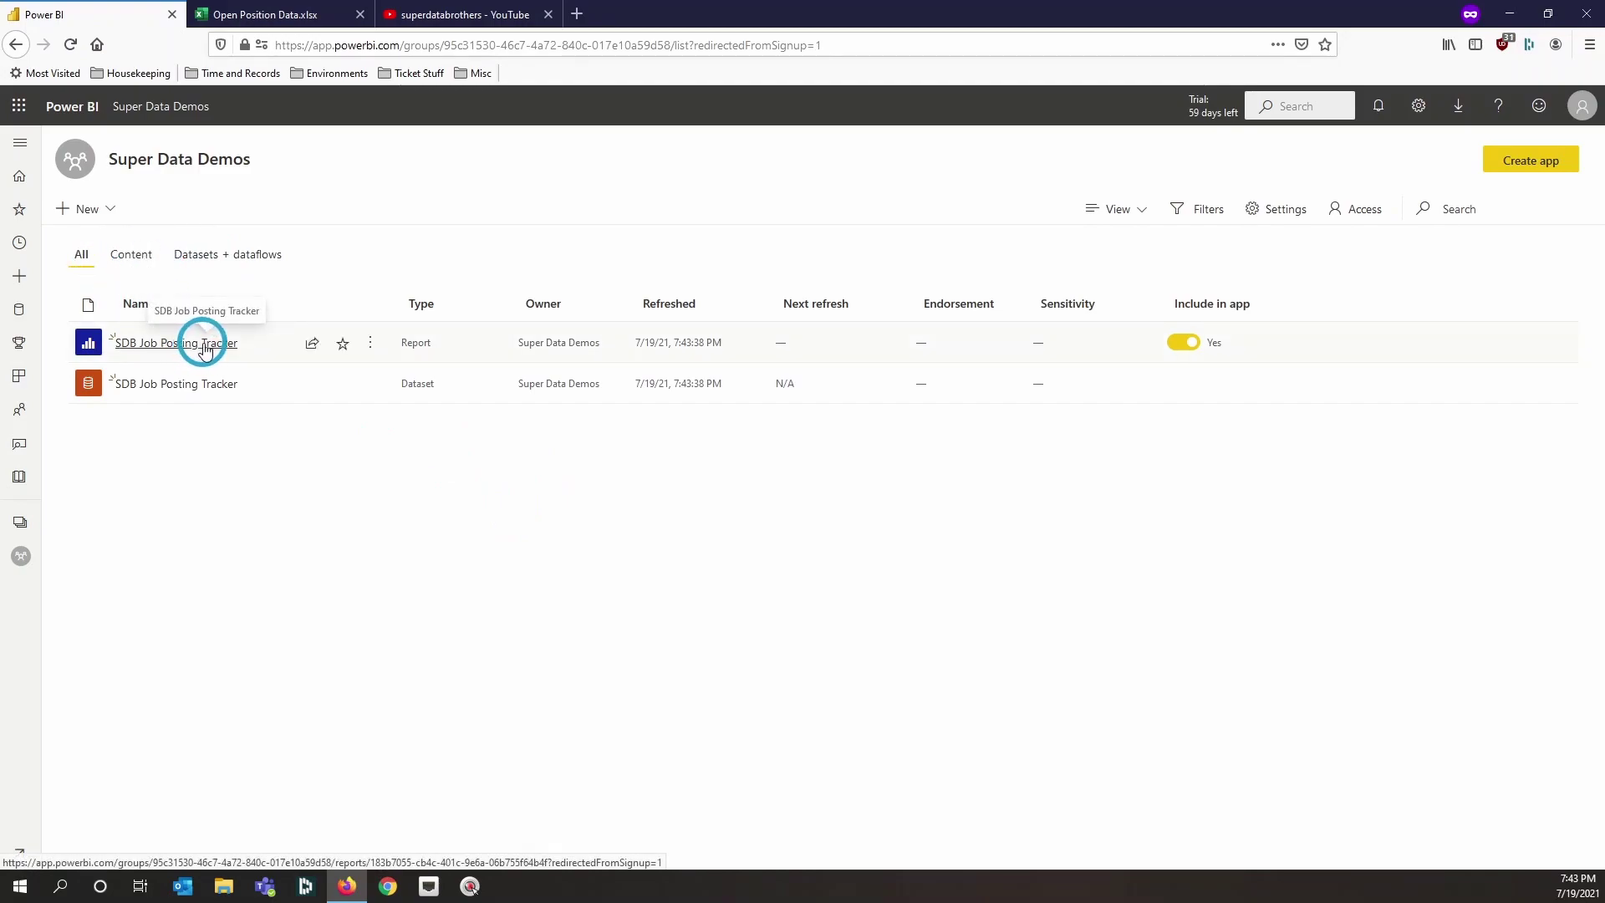
Open SDB Job Posting Tracker from the Content tab, then go back to Super Data Demos.
left_click(131, 254)
left_click(199, 344)
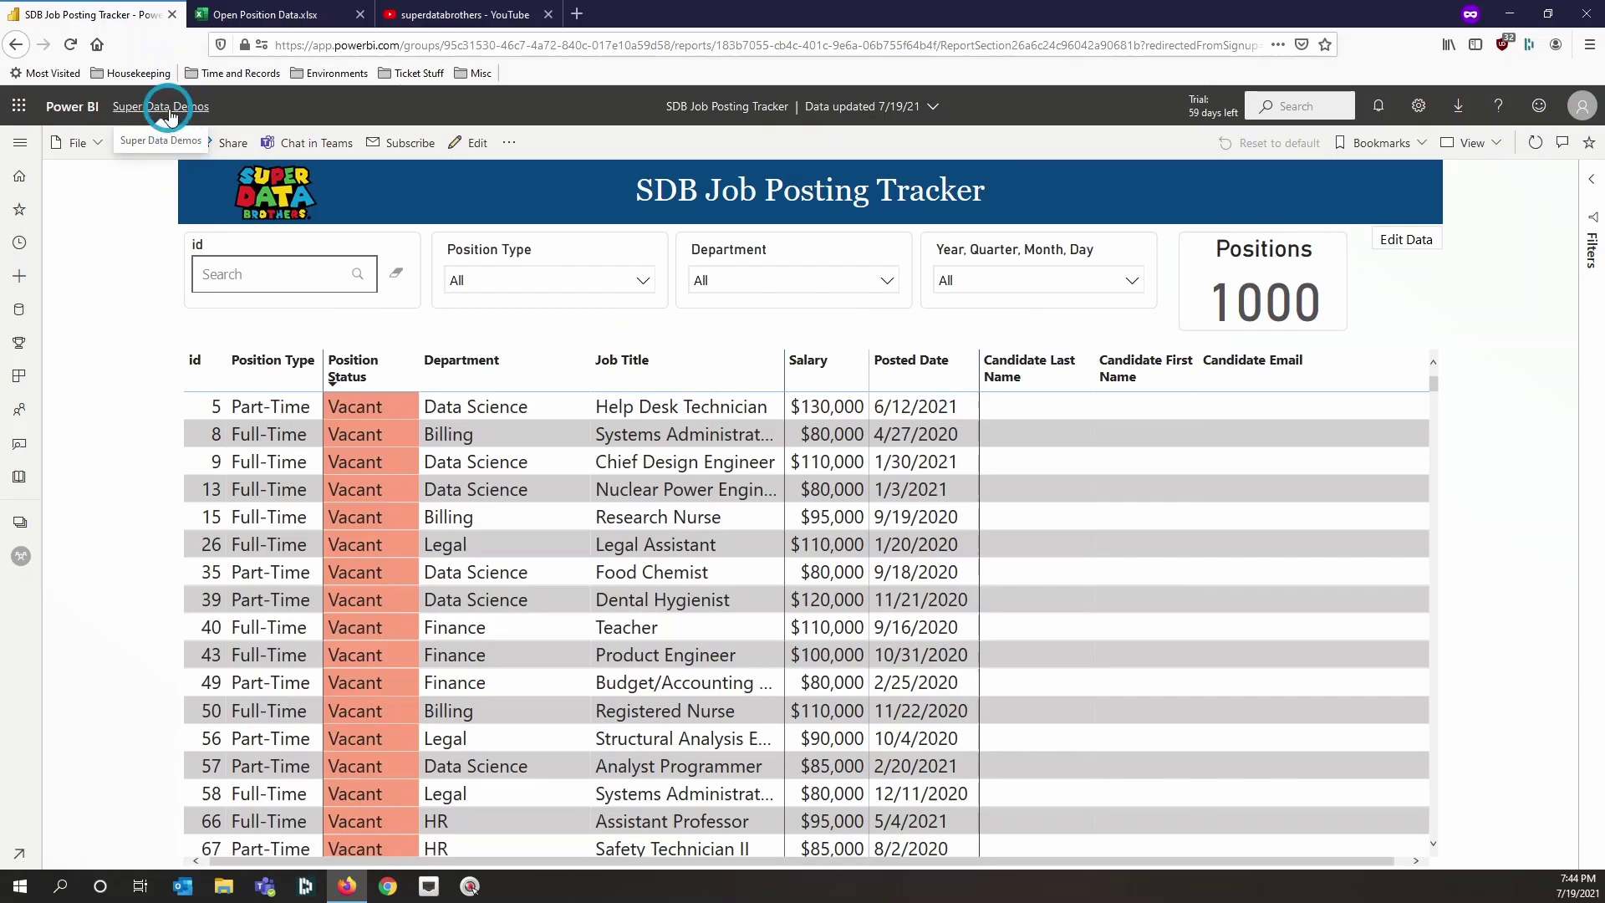
left_click(157, 107)
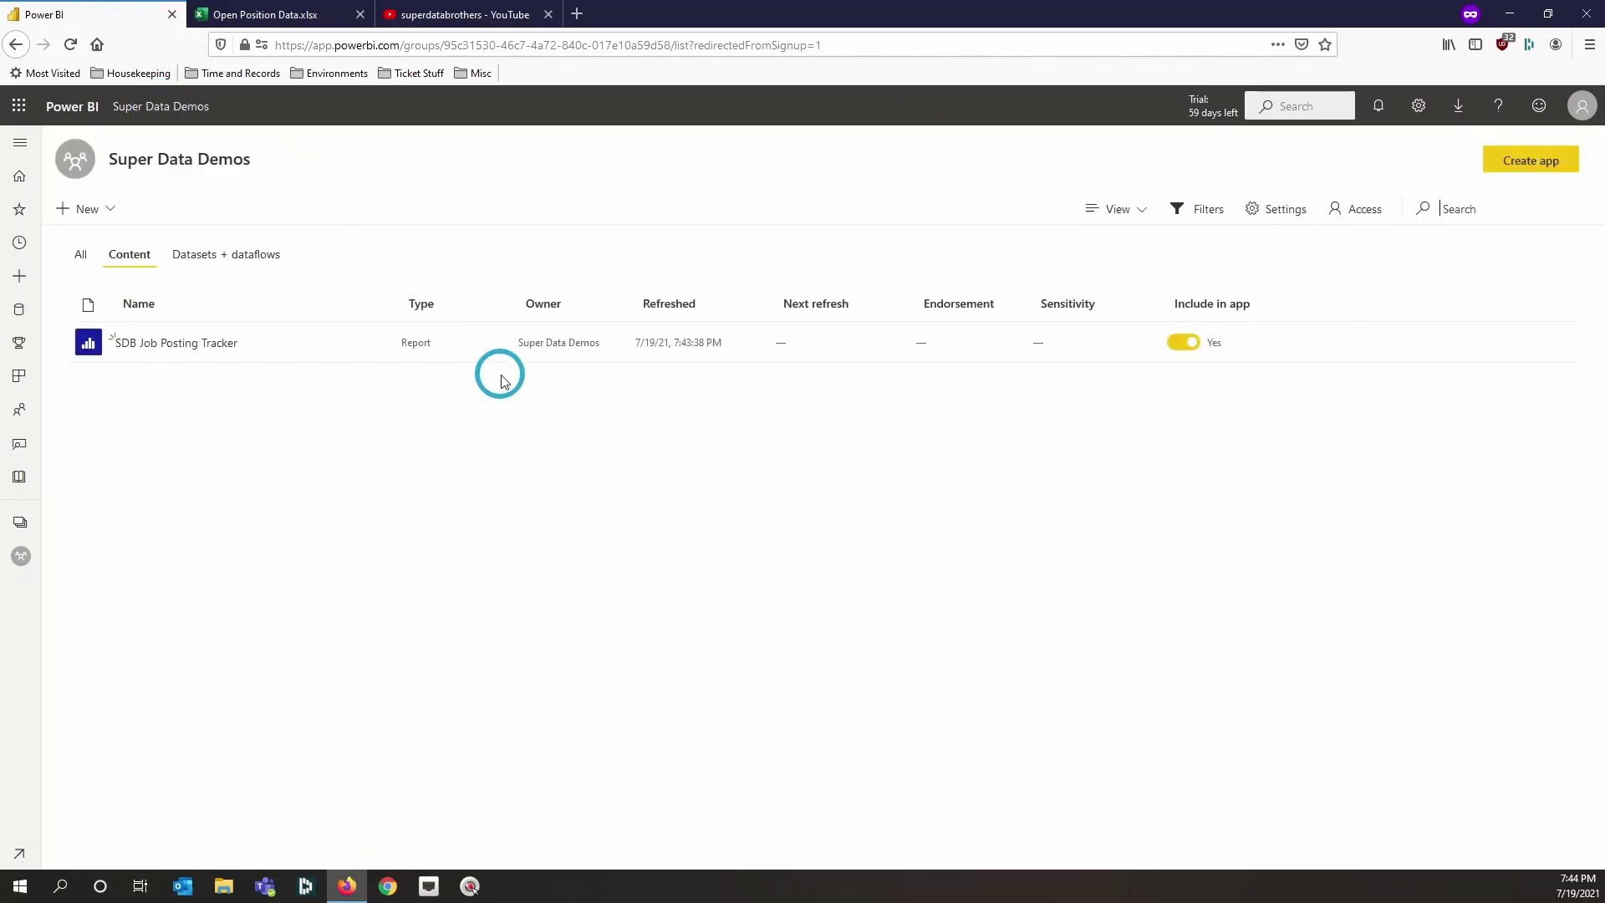
Open the Security settings of the SDB Job Posting Tracker dataset from its More options menu.
left_click(238, 260)
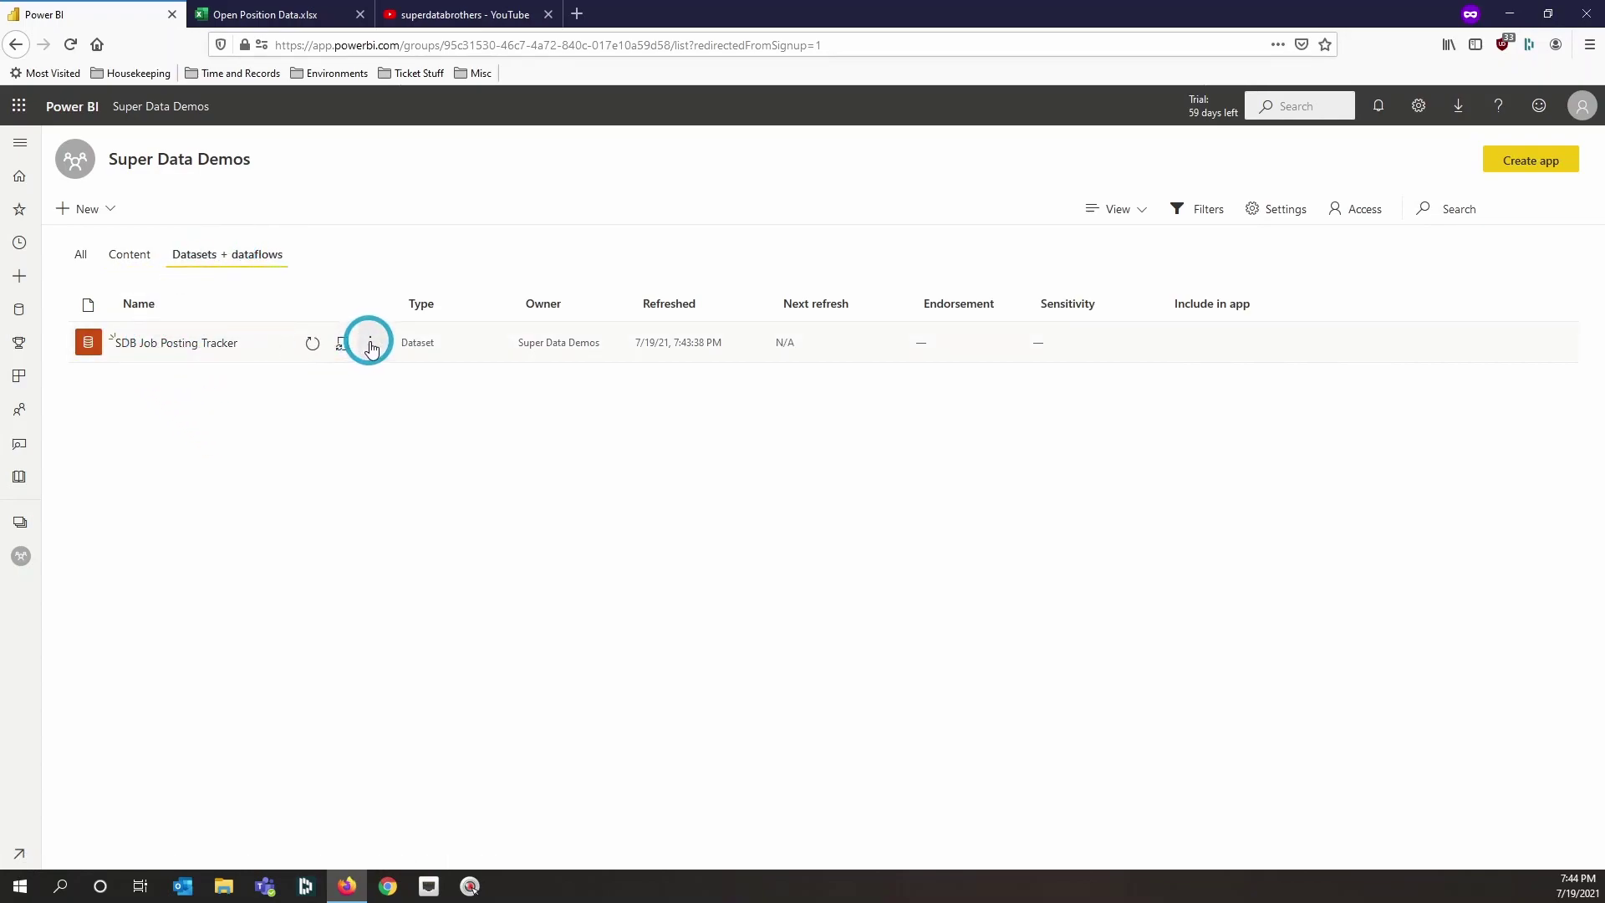
left_click(374, 346)
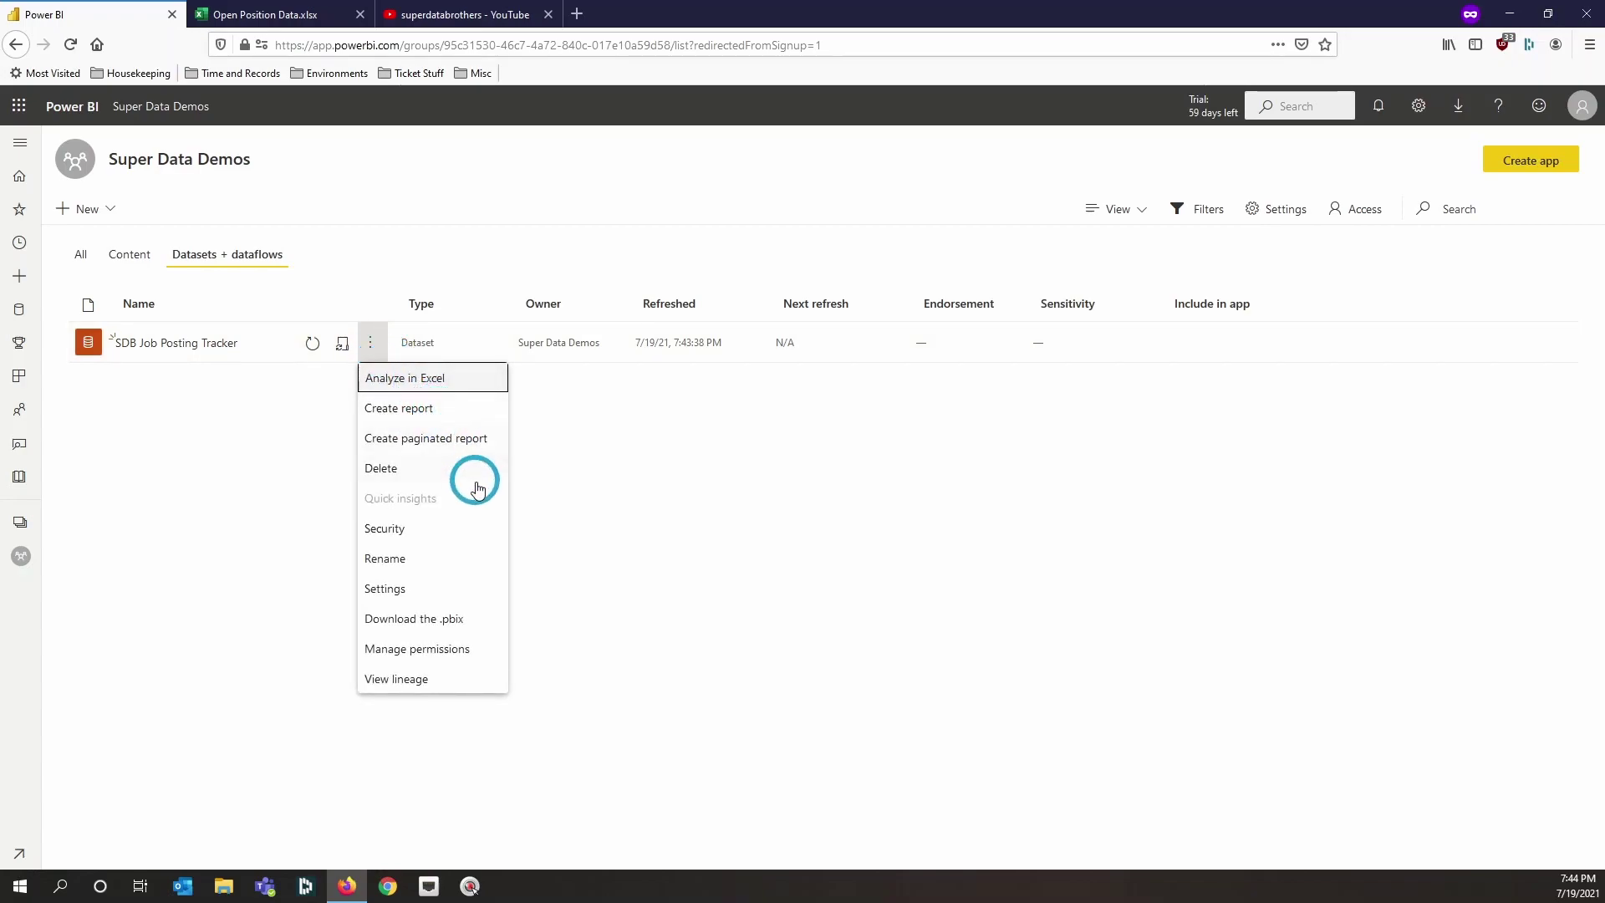
left_click(128, 253)
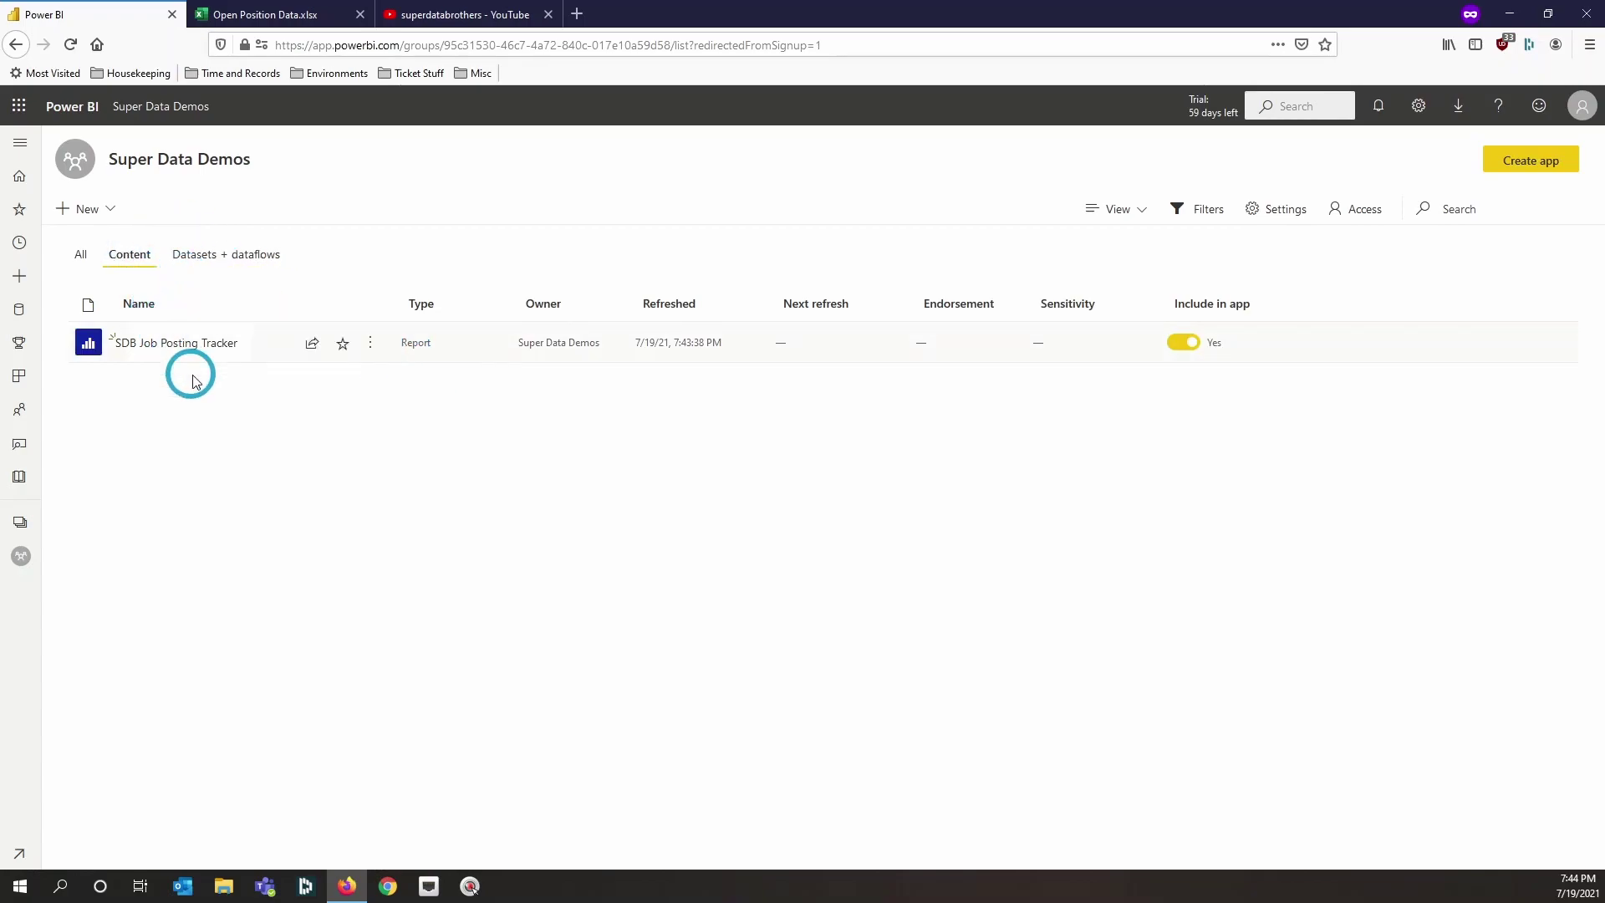
left_click(372, 347)
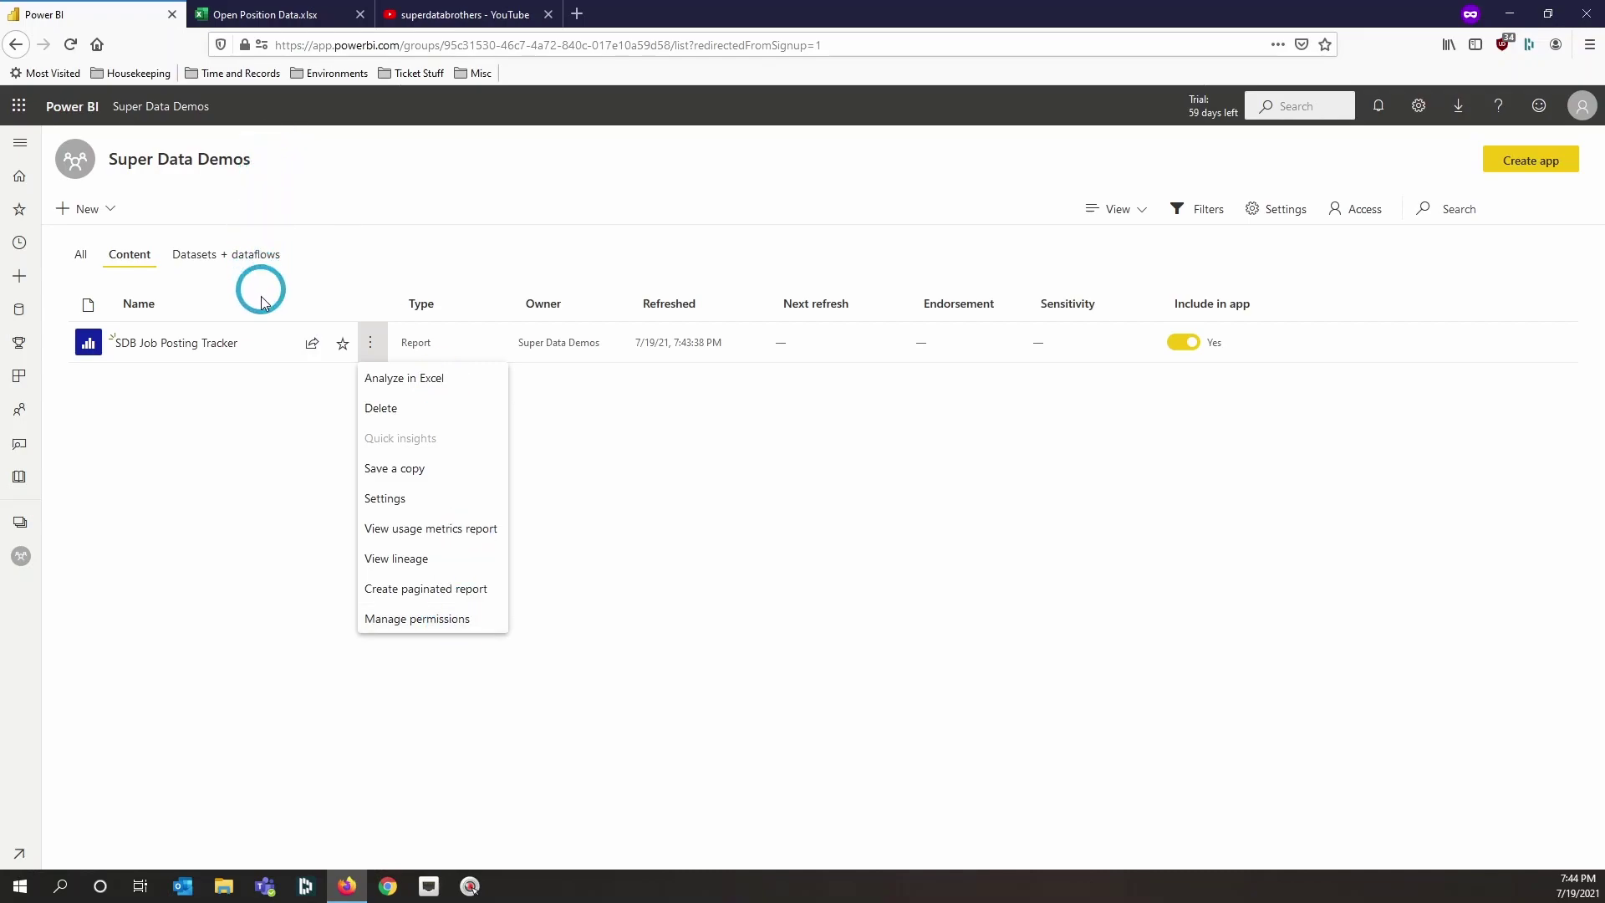
left_click(227, 255)
left_click(230, 260)
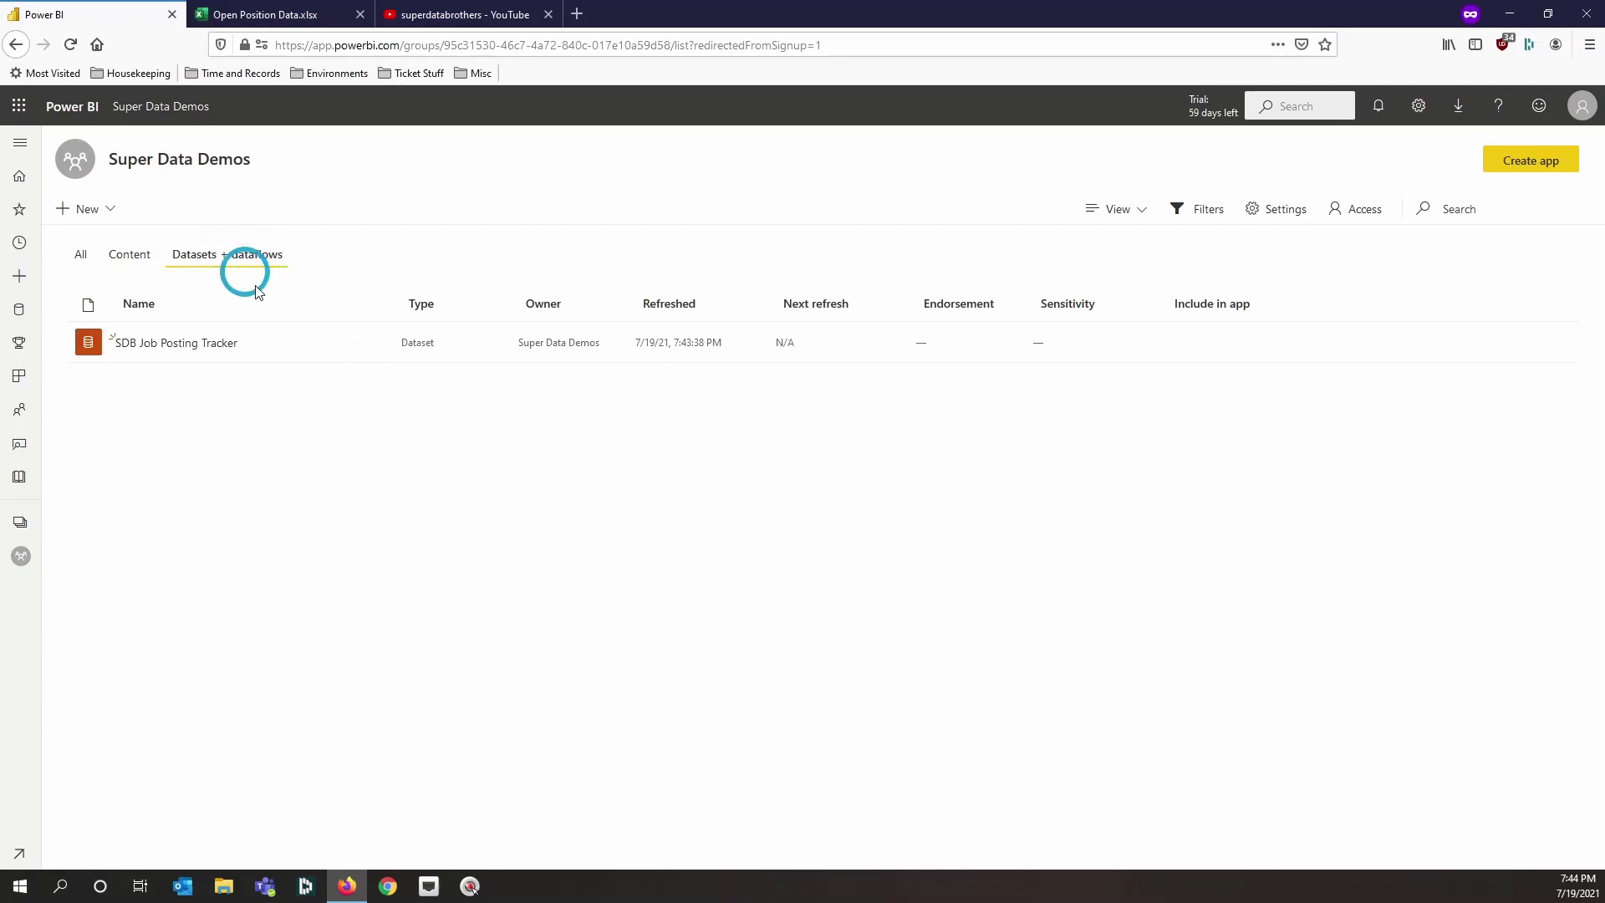
left_click(369, 343)
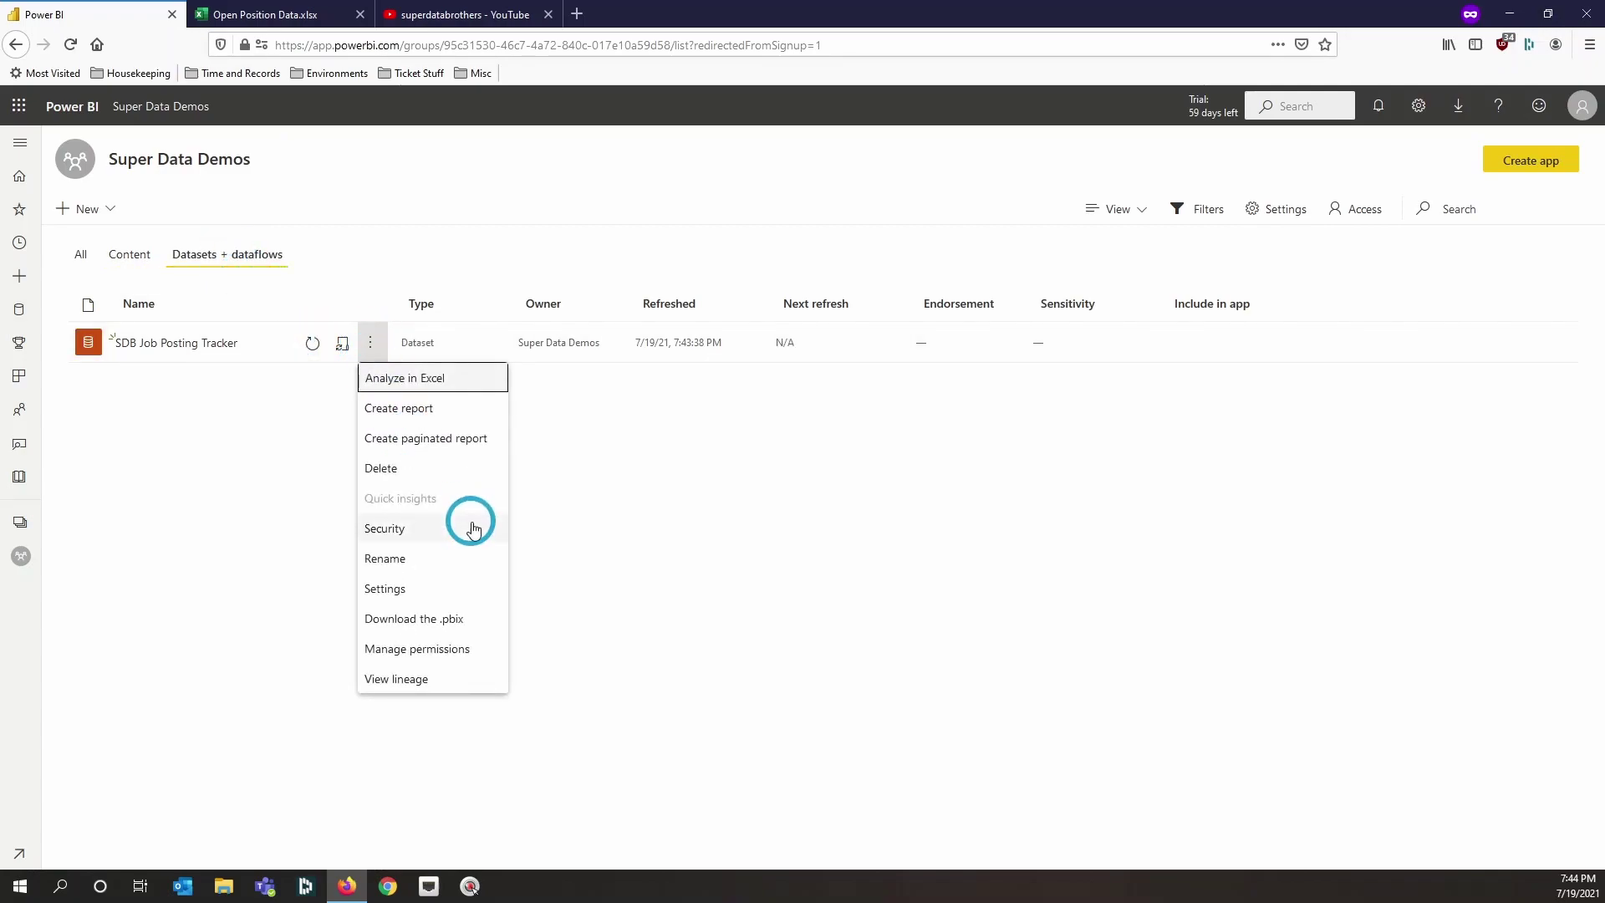
left_click(422, 530)
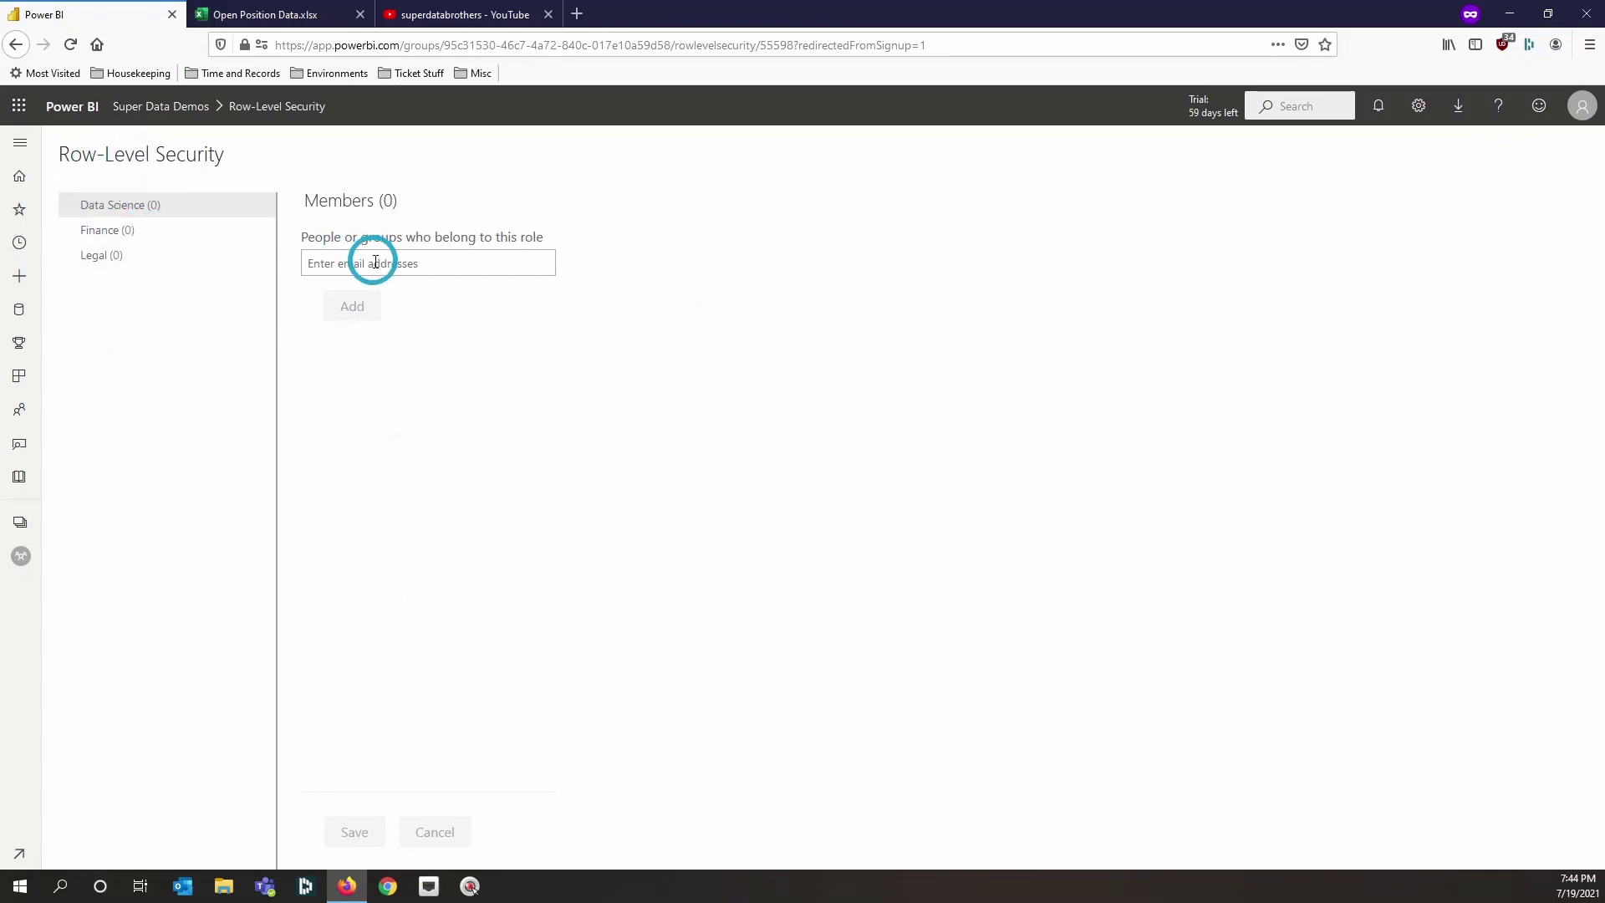
Add the user as a member of the Data Science role and save.
left_click(341, 262)
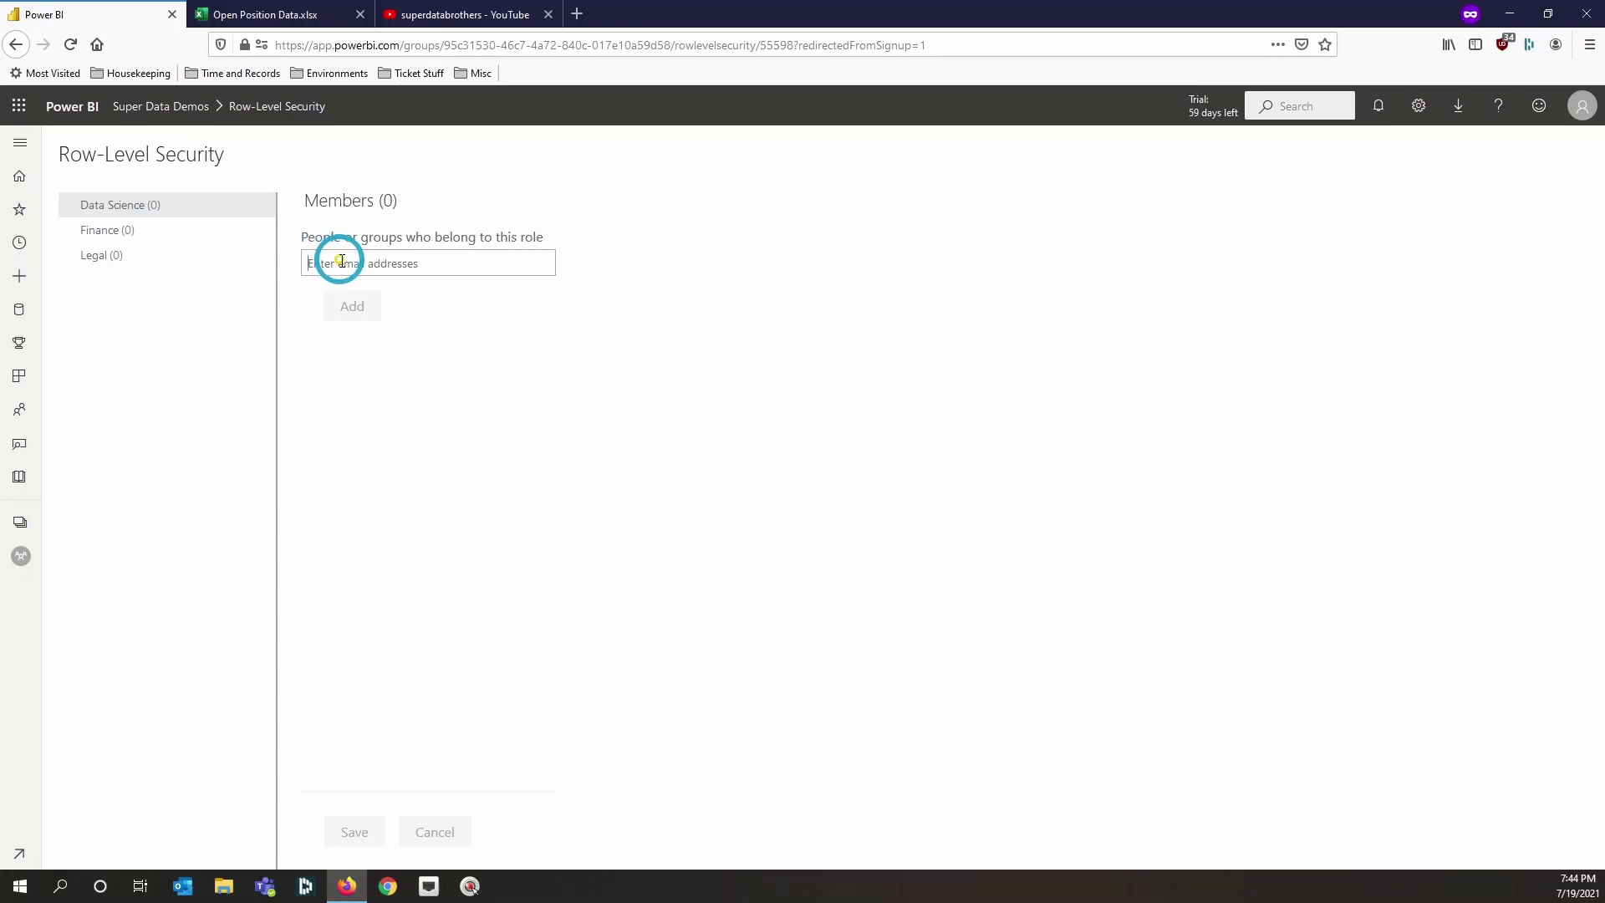
left_click(182, 261)
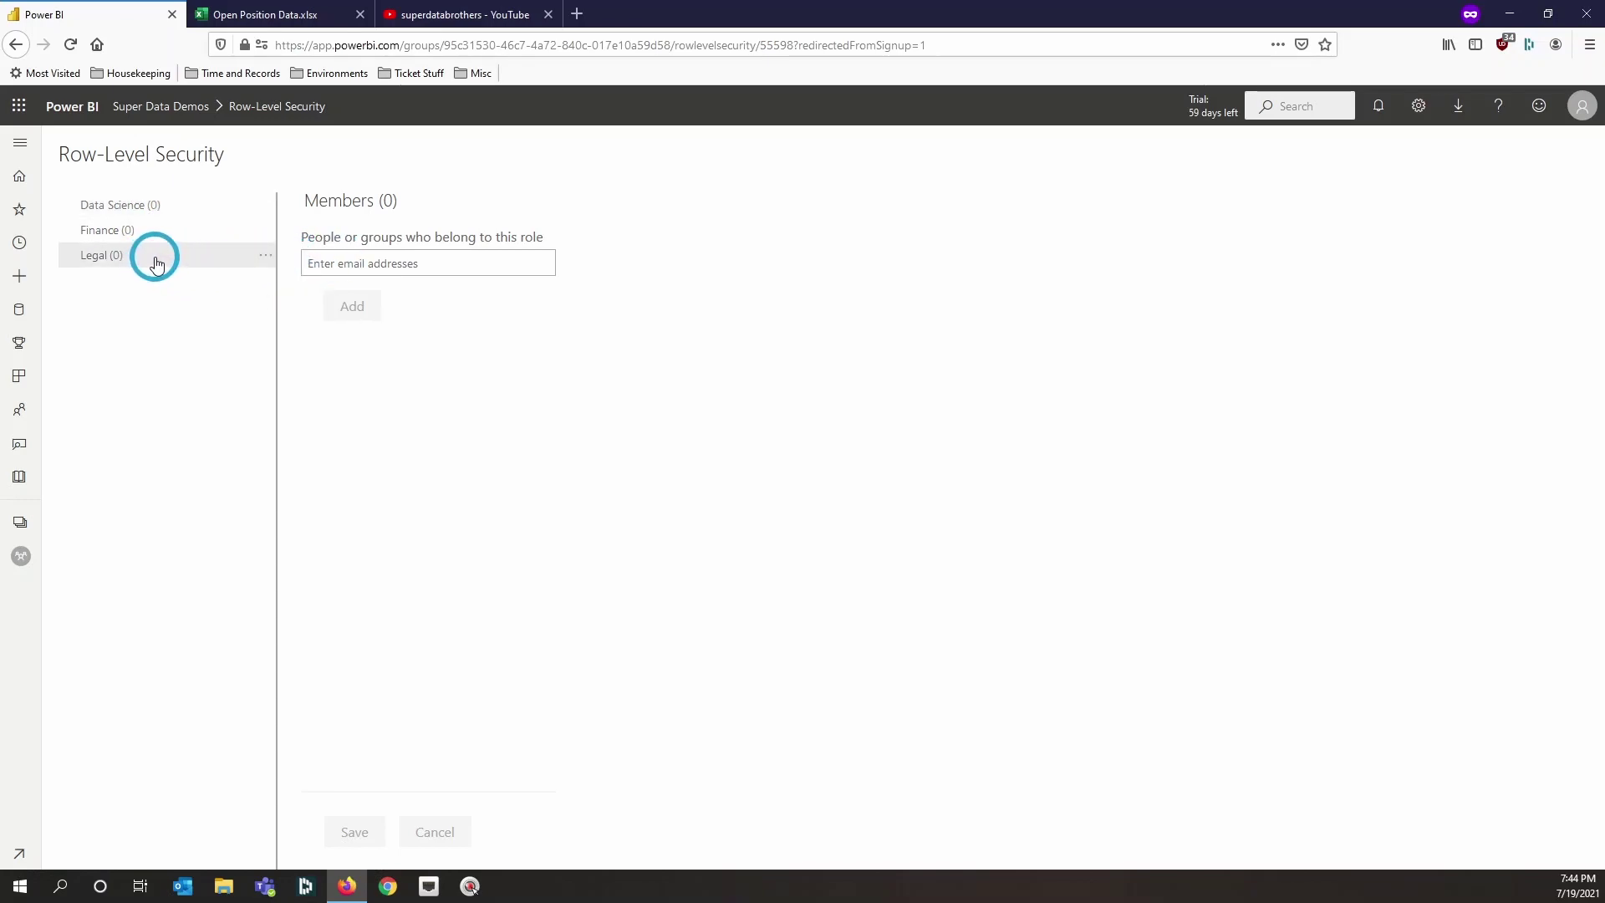
left_click(143, 206)
left_click(399, 264)
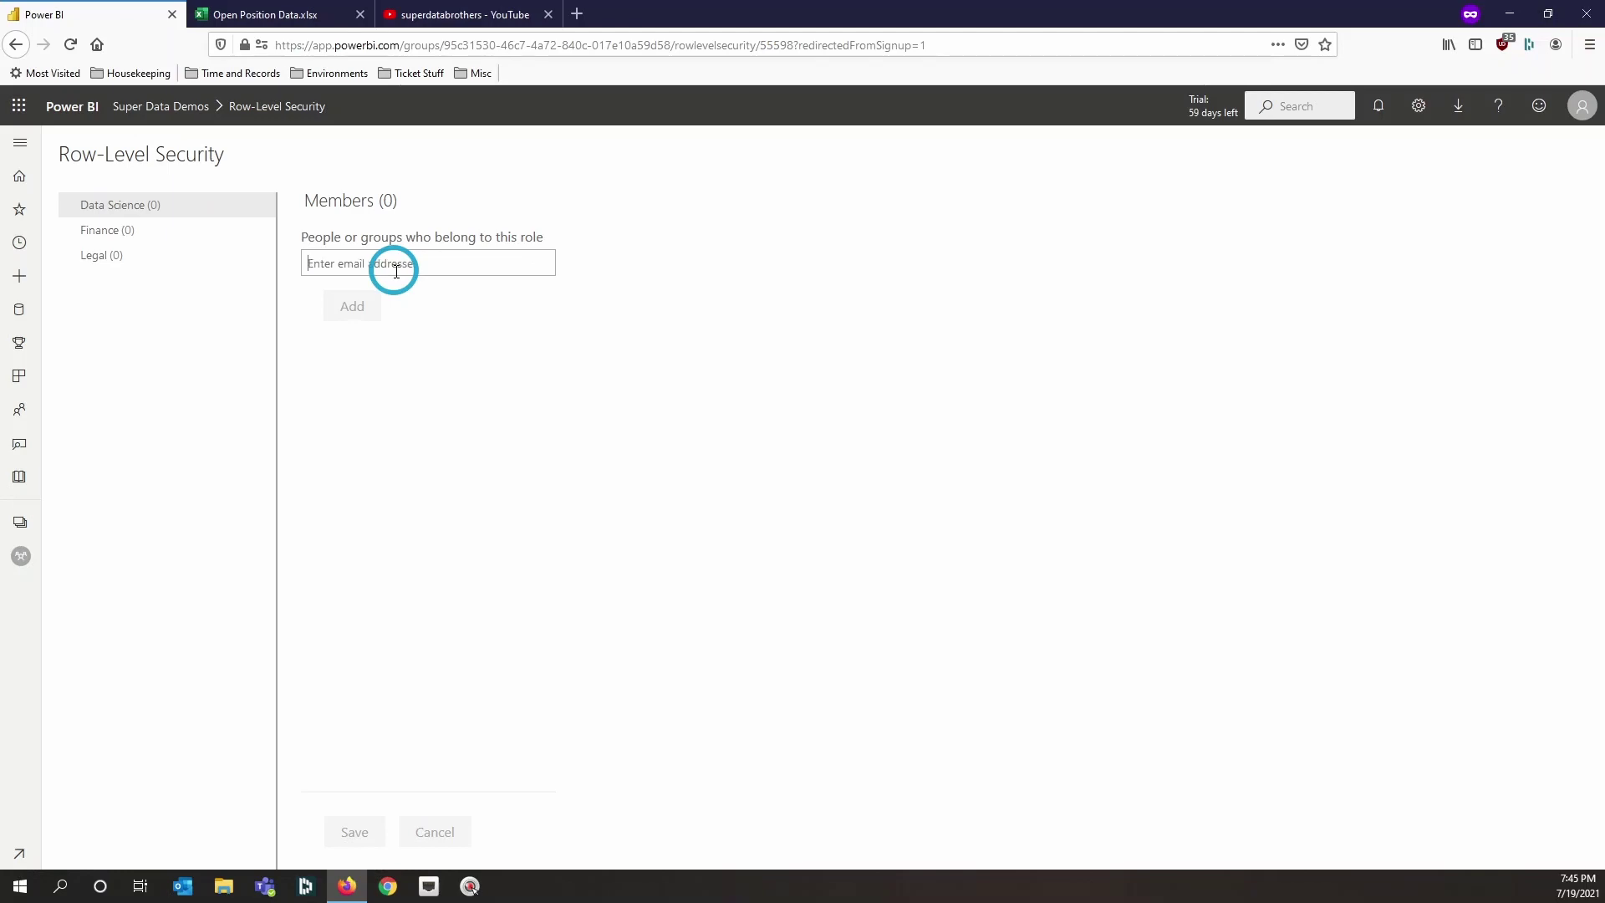
type("dolle")
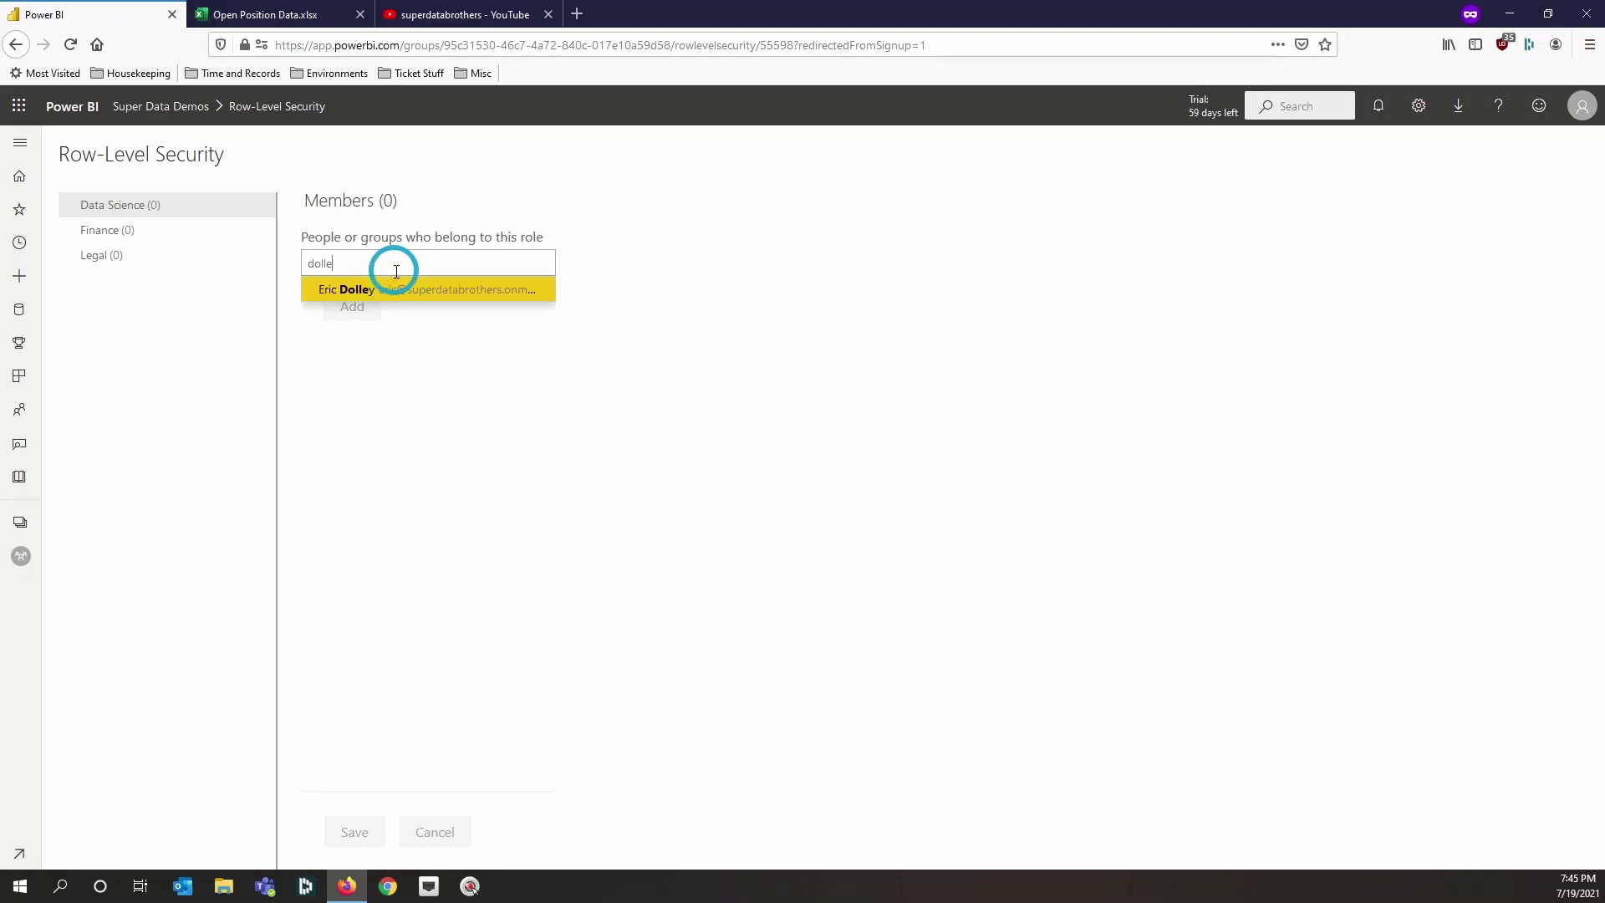
left_click(385, 296)
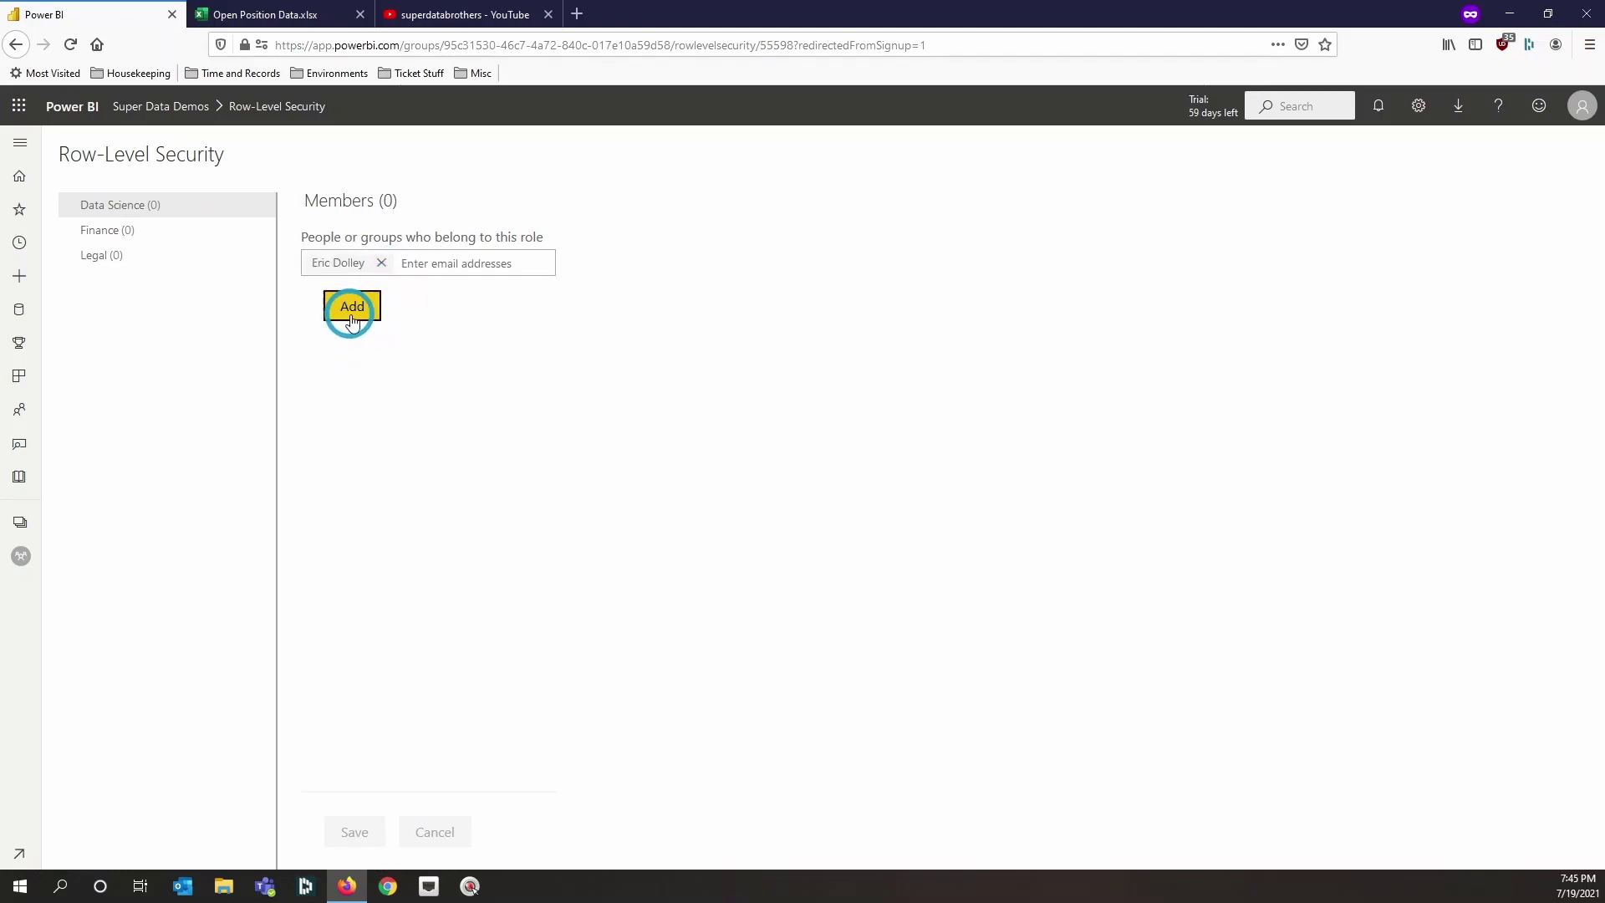
left_click(352, 307)
left_click(112, 256)
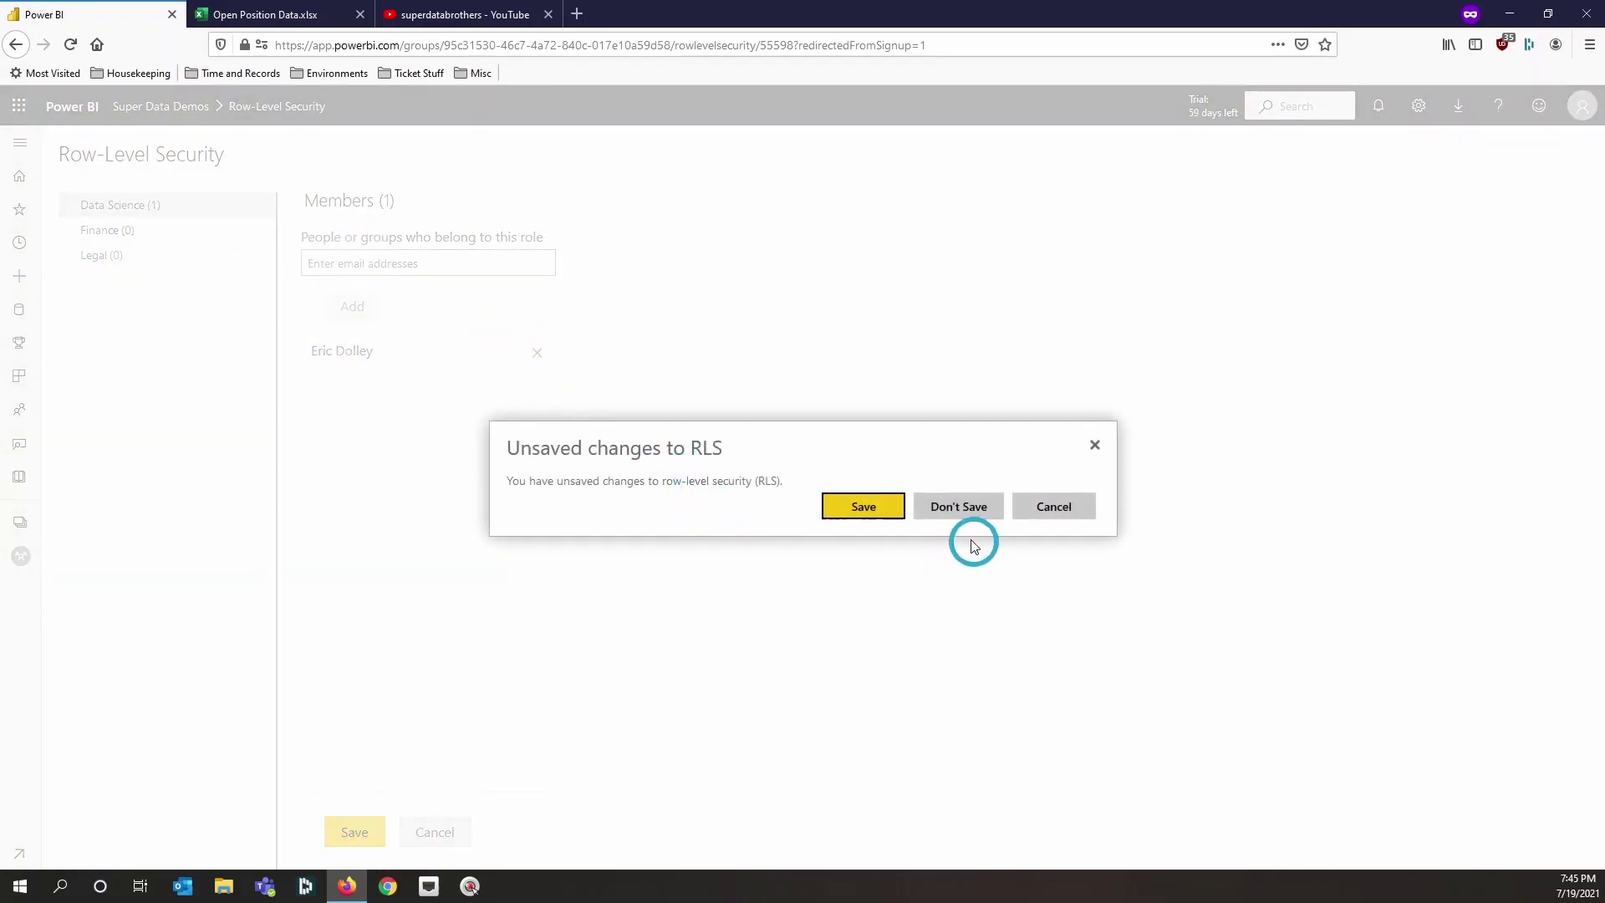
left_click(864, 506)
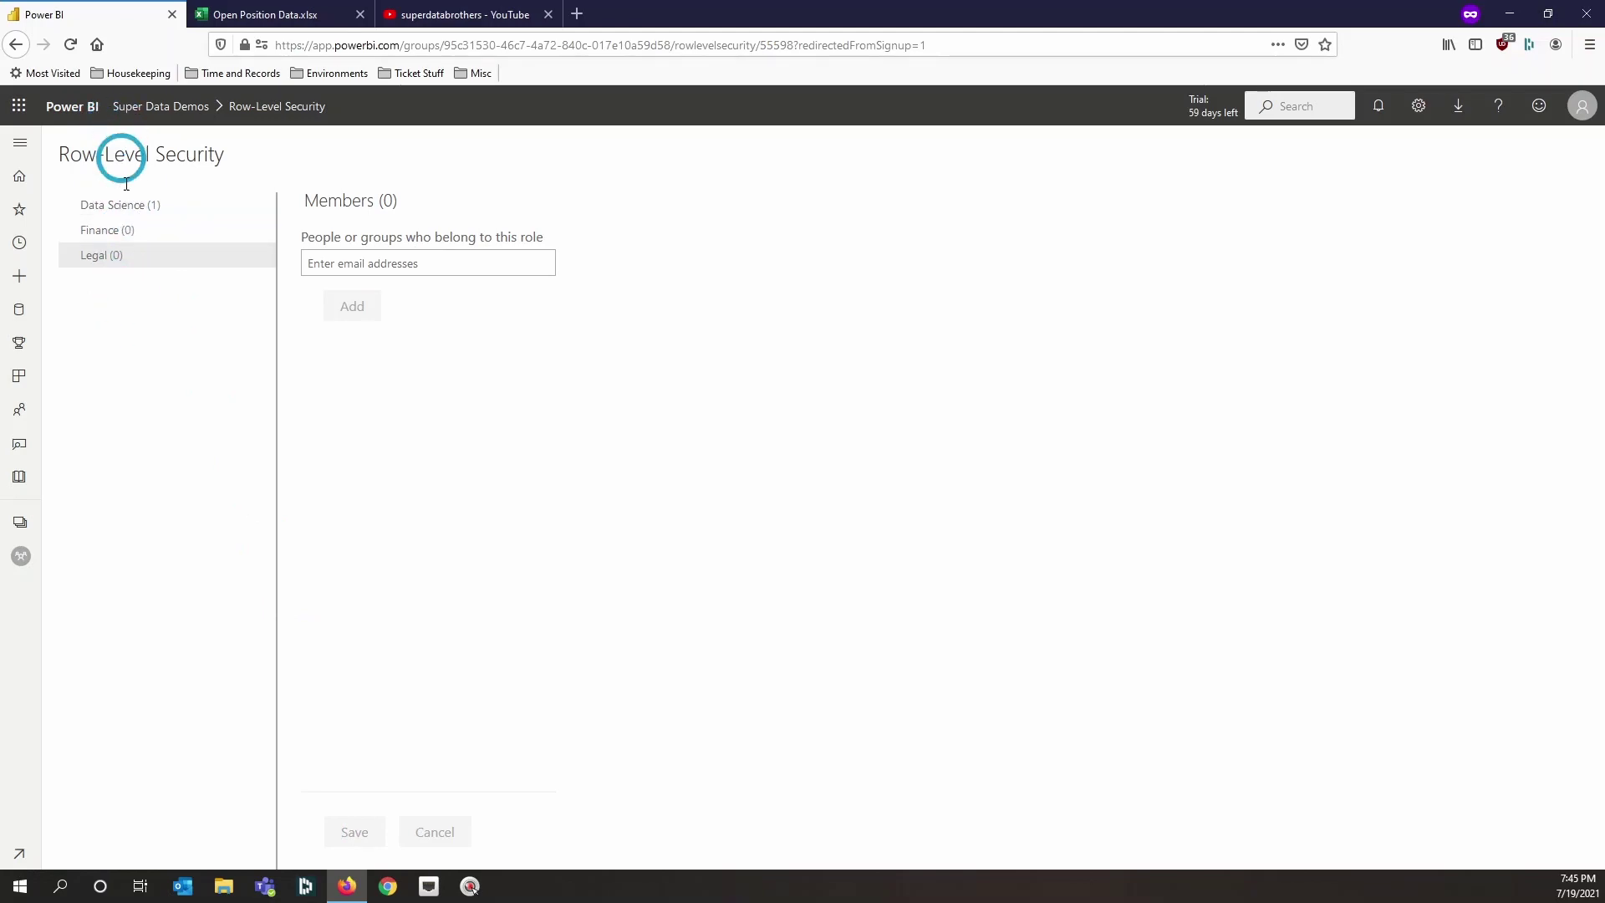
Add the same user as a member of the Legal role and save.
left_click(393, 265)
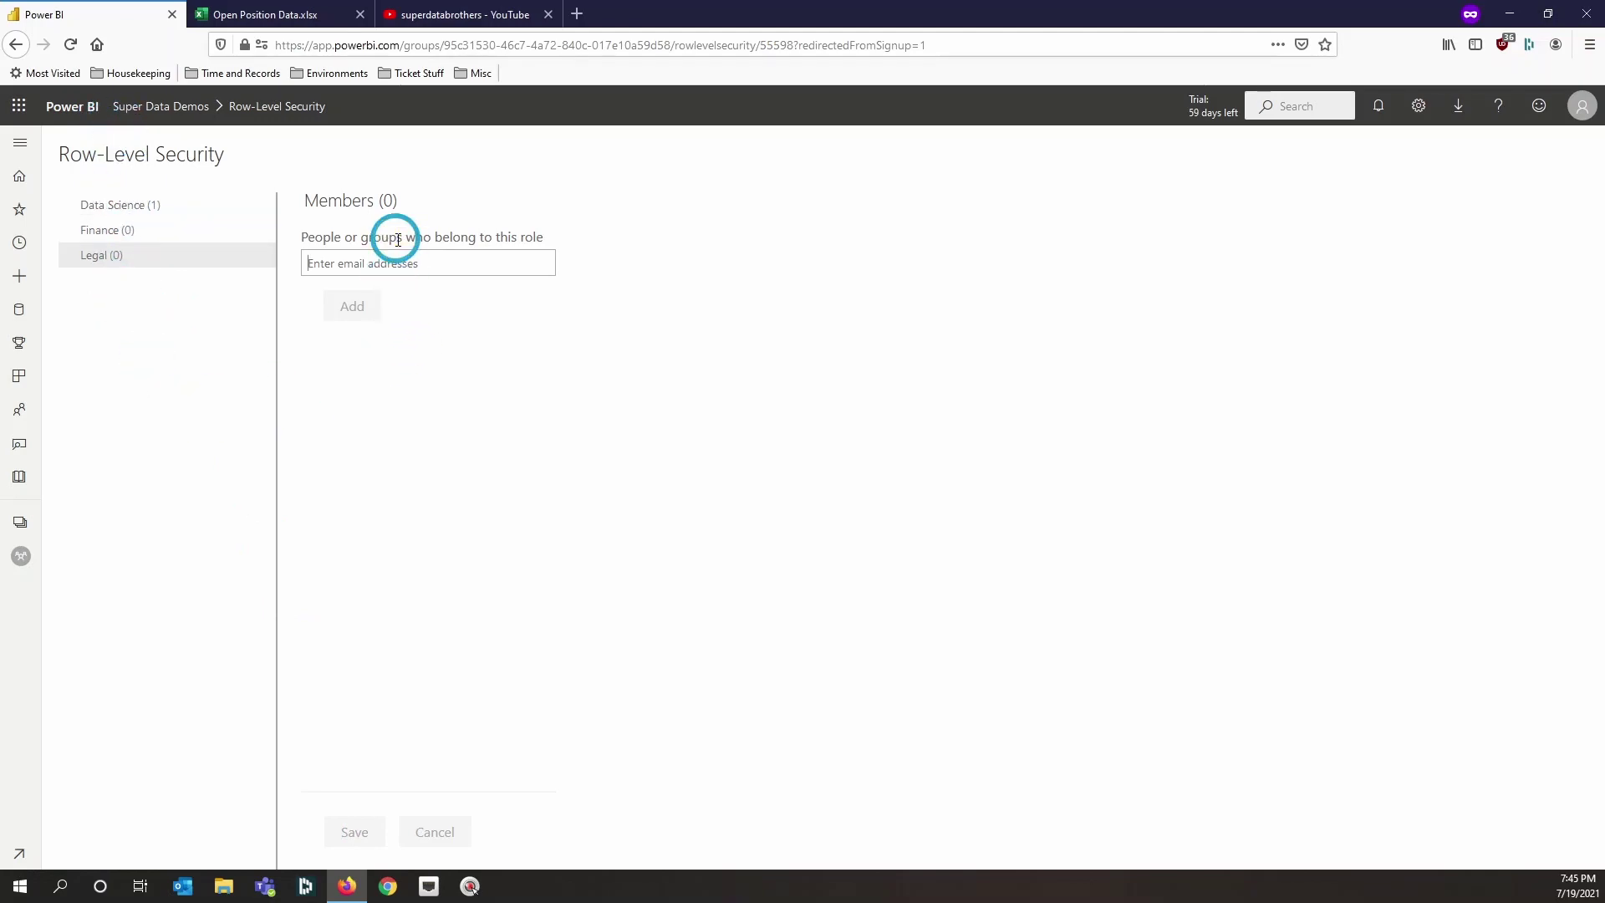
type("dp")
key("BackSpace")
type("olley")
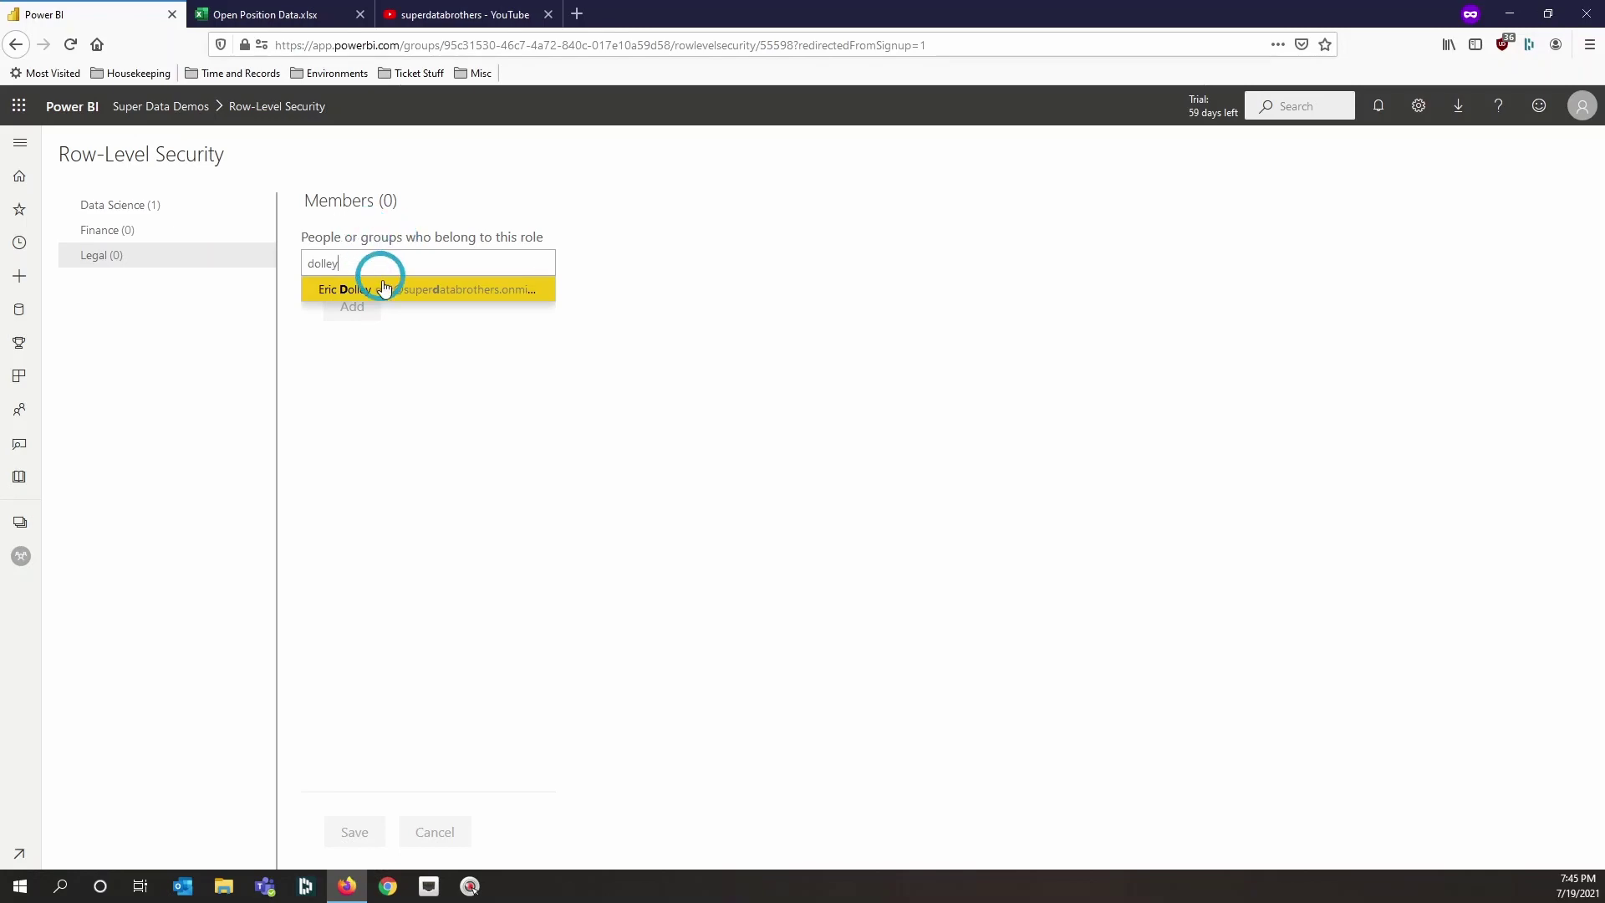
left_click(376, 288)
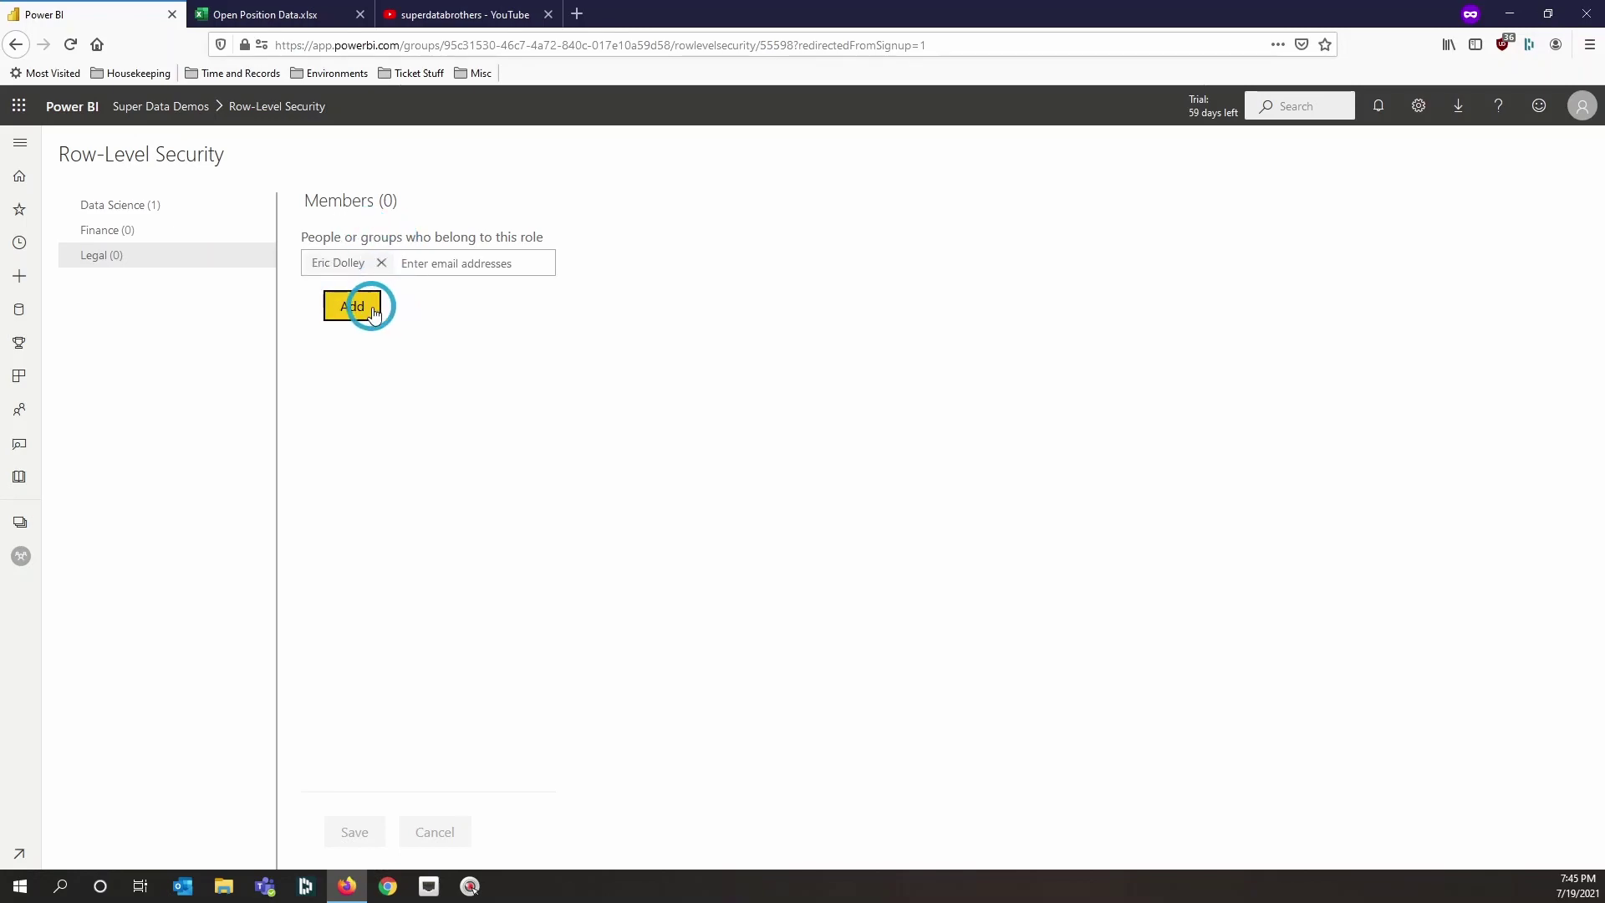
left_click(367, 308)
left_click(350, 832)
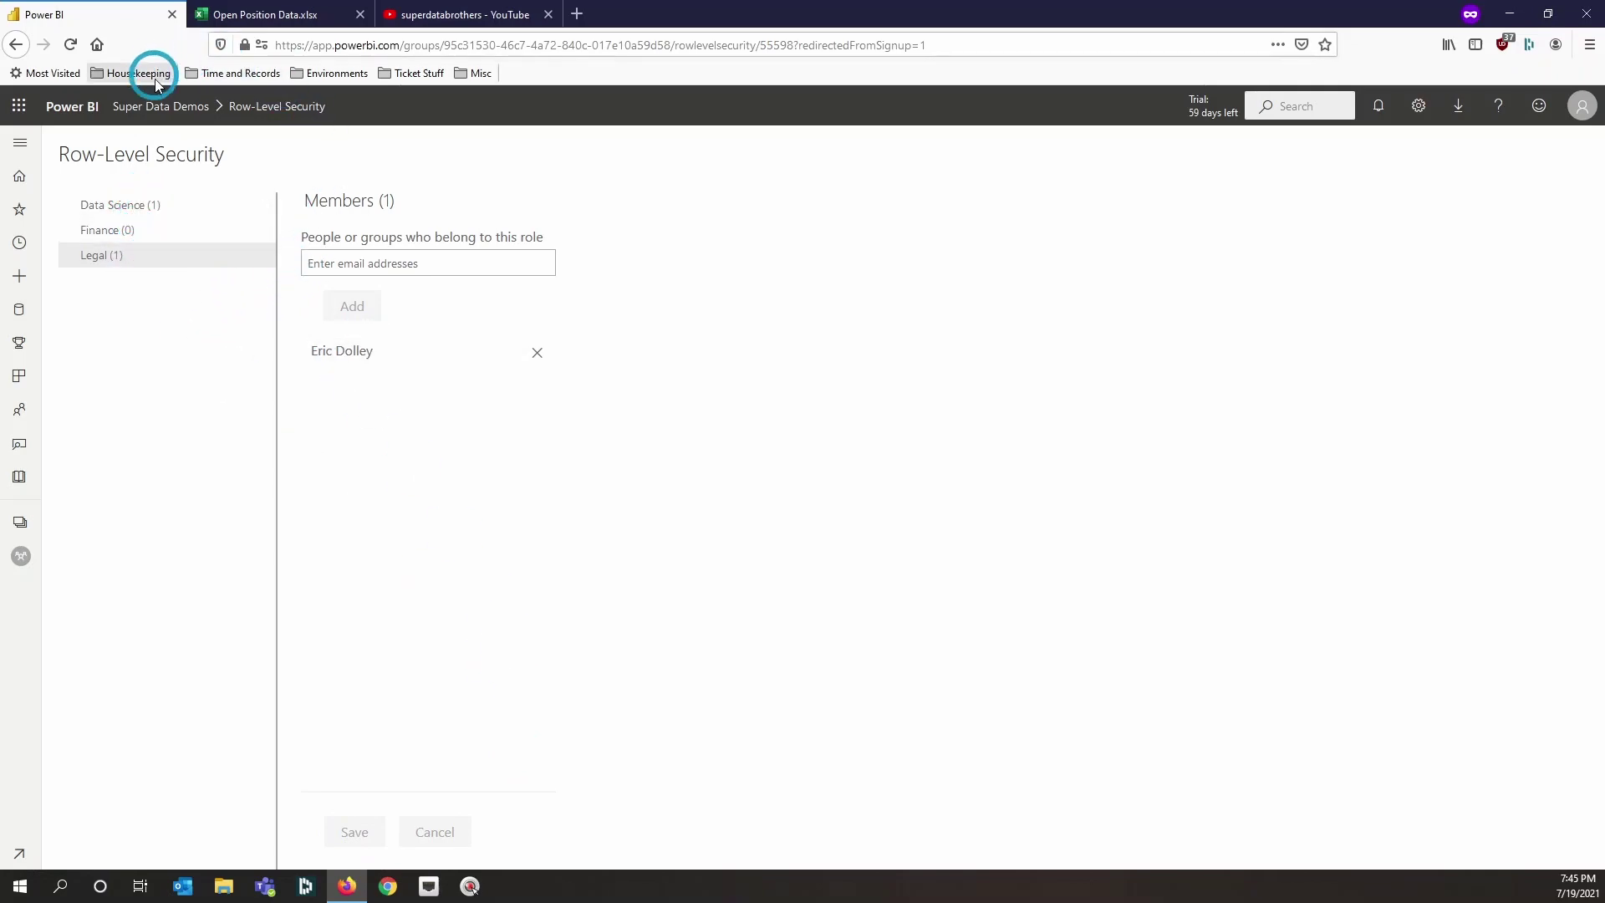
Go back to Super Data Demos, open SDB Job Posting Tracker, and sort by Candidate Email.
left_click(176, 109)
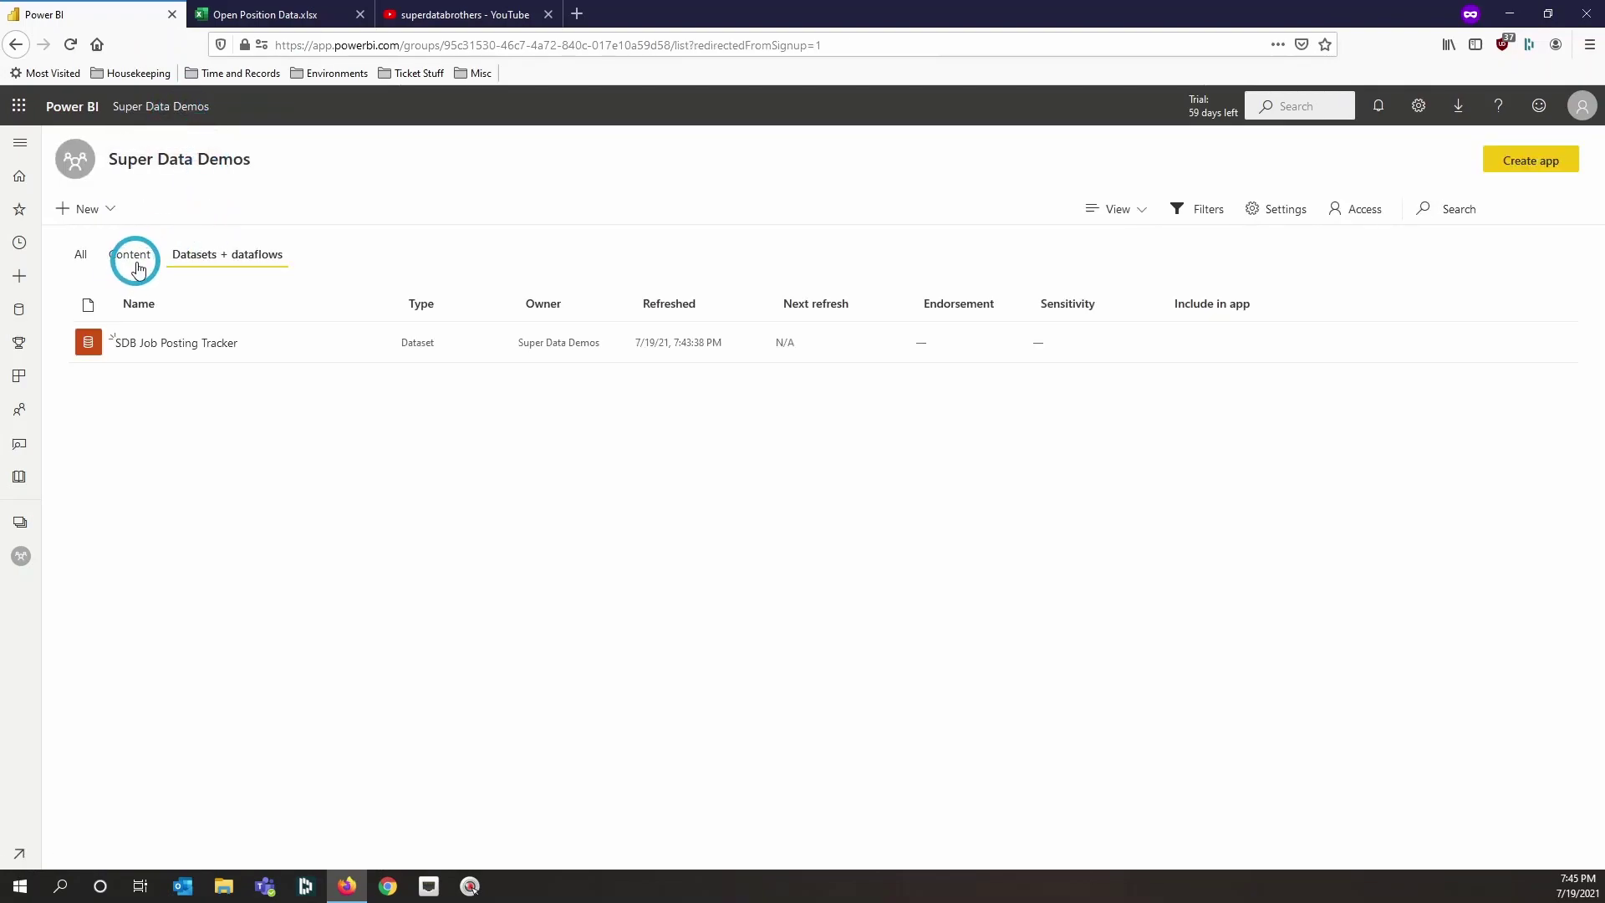
left_click(138, 260)
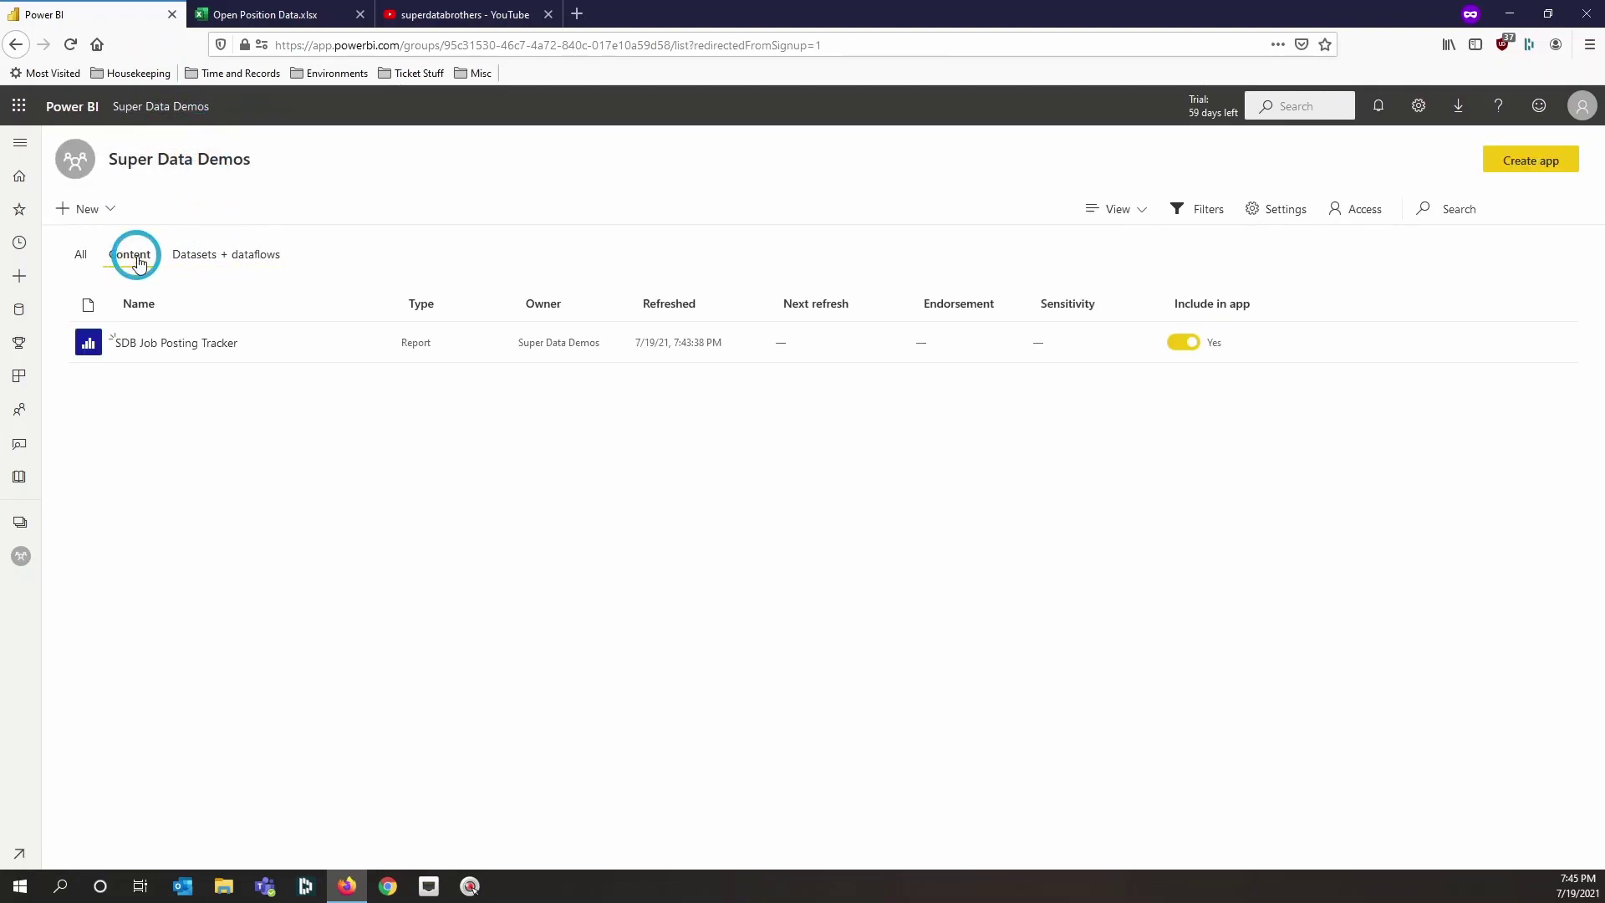
left_click(189, 346)
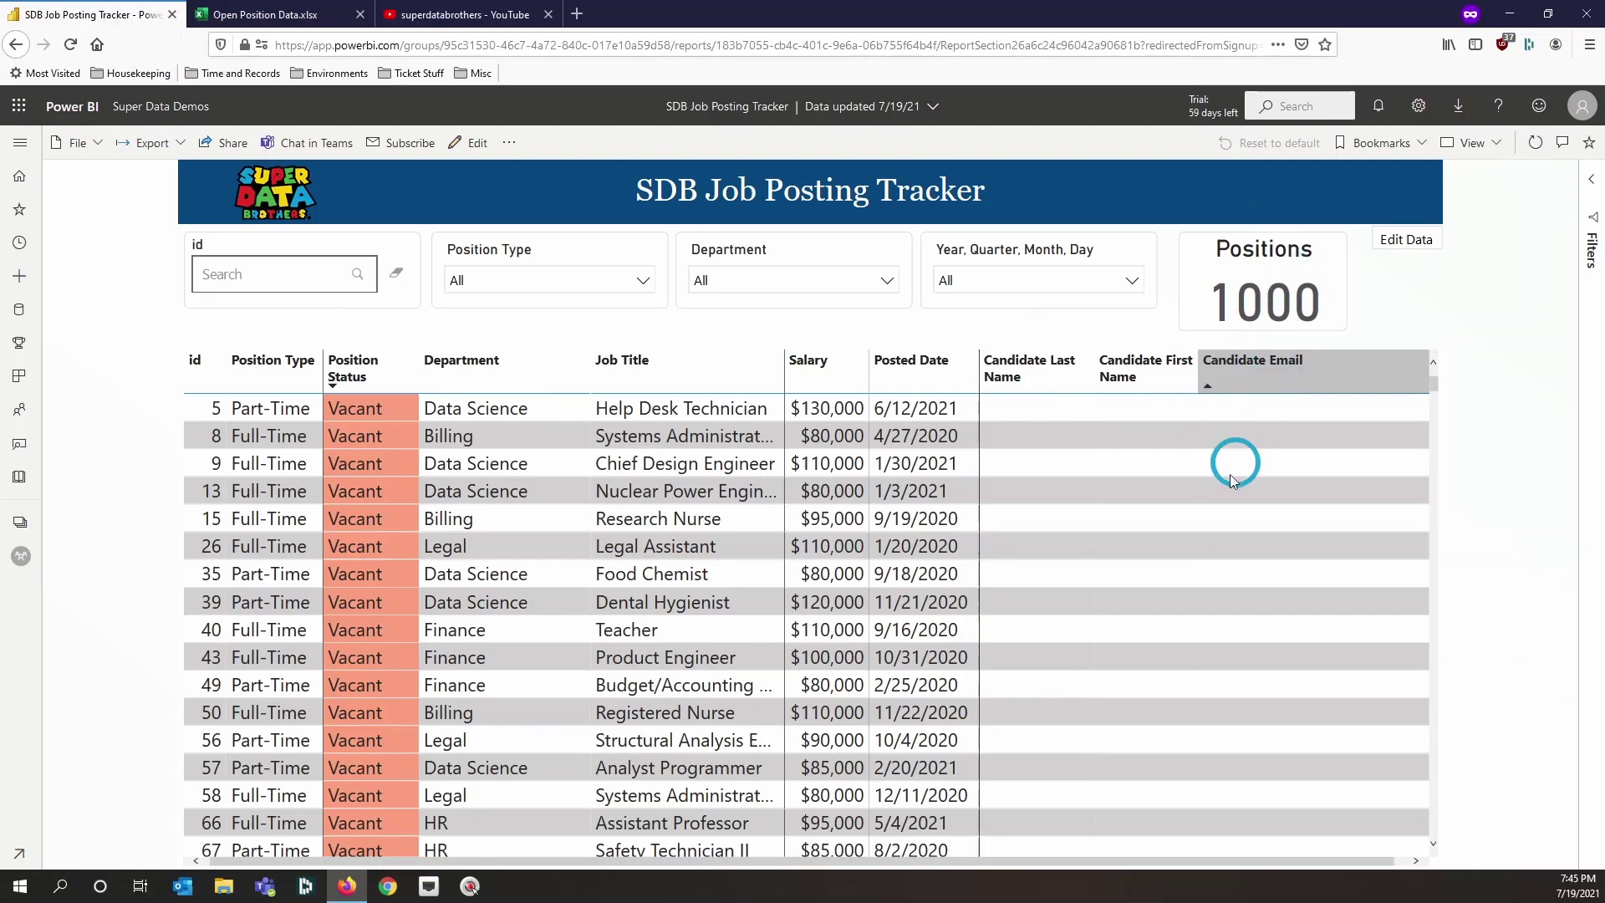
left_click(1308, 374)
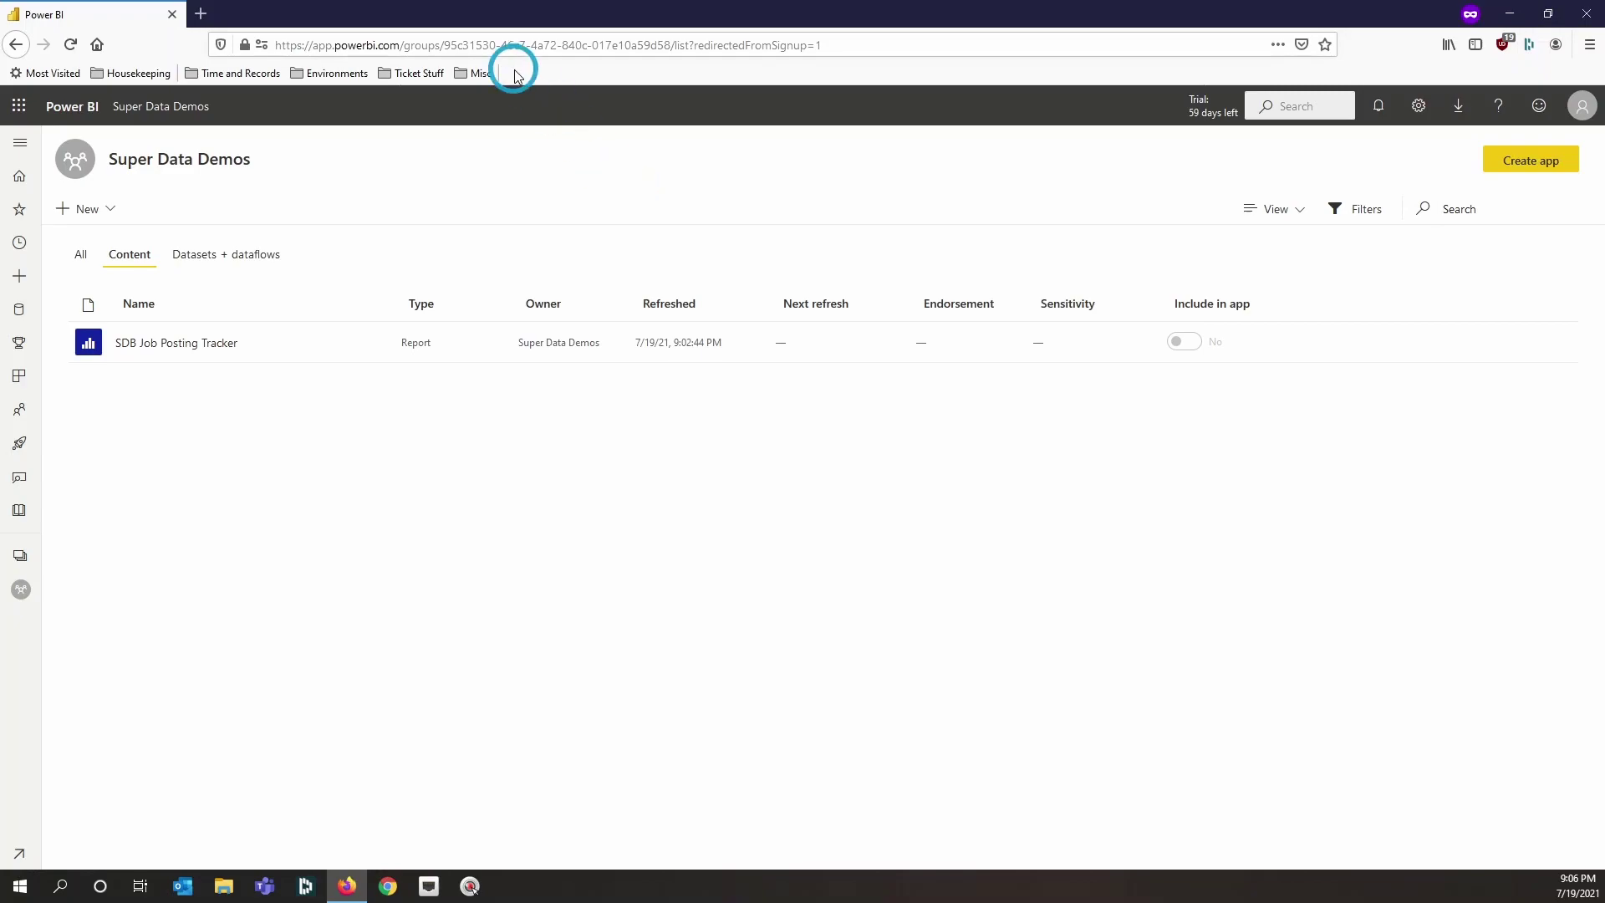
Open the SDB Job Posting Tracker report to view its 246 Data Science and Legal positions.
left_click(207, 342)
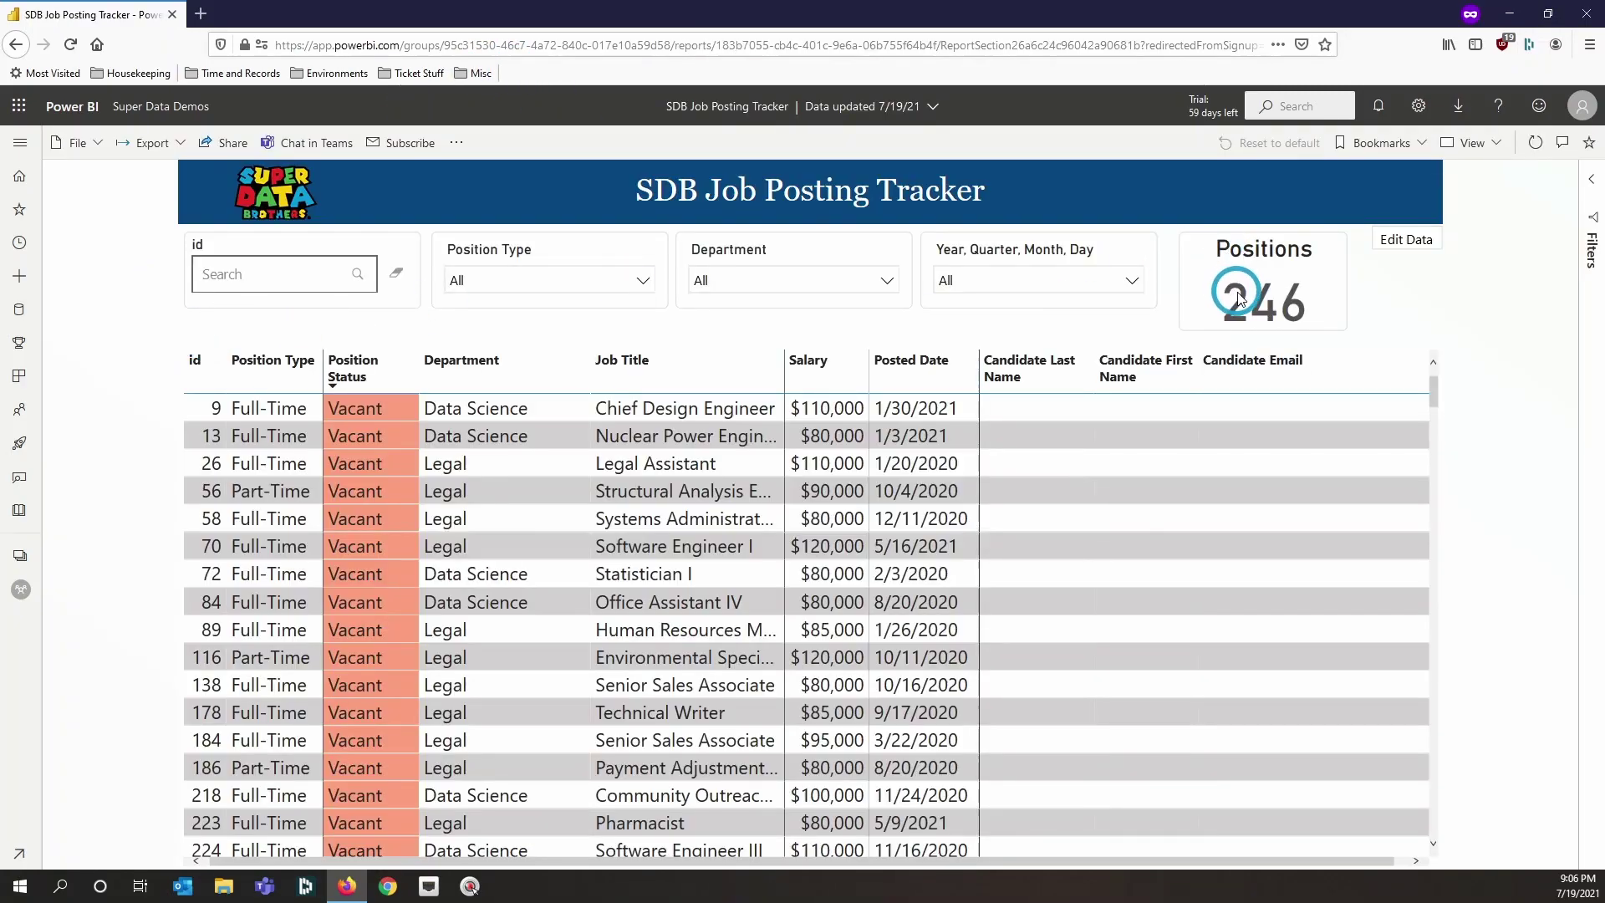